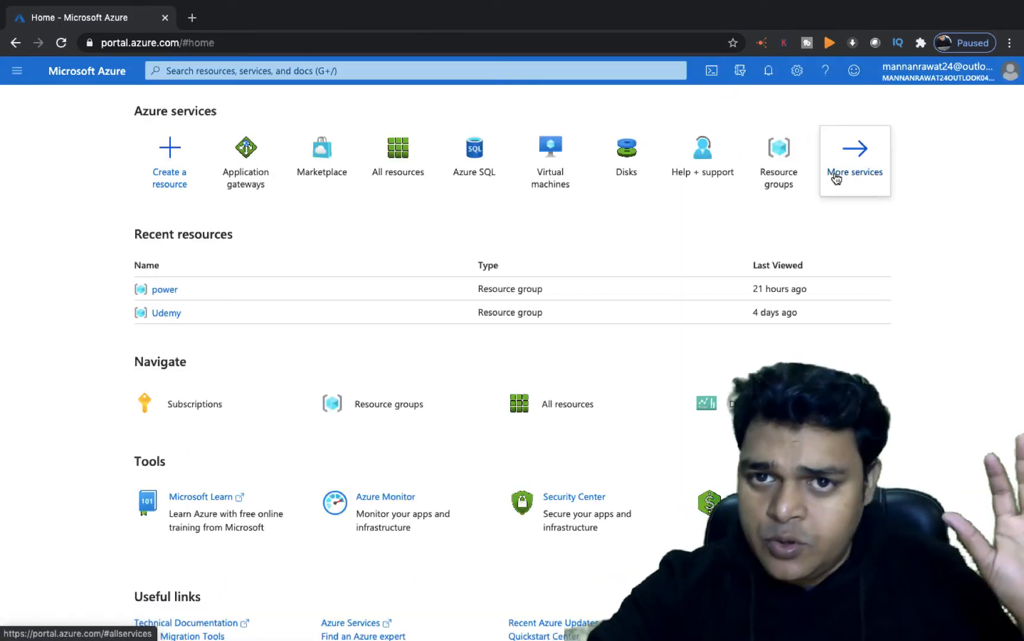
# - Open the Virtual networks service from the Networking category of all services to start creating a virtual network
pyautogui.click(833, 176)
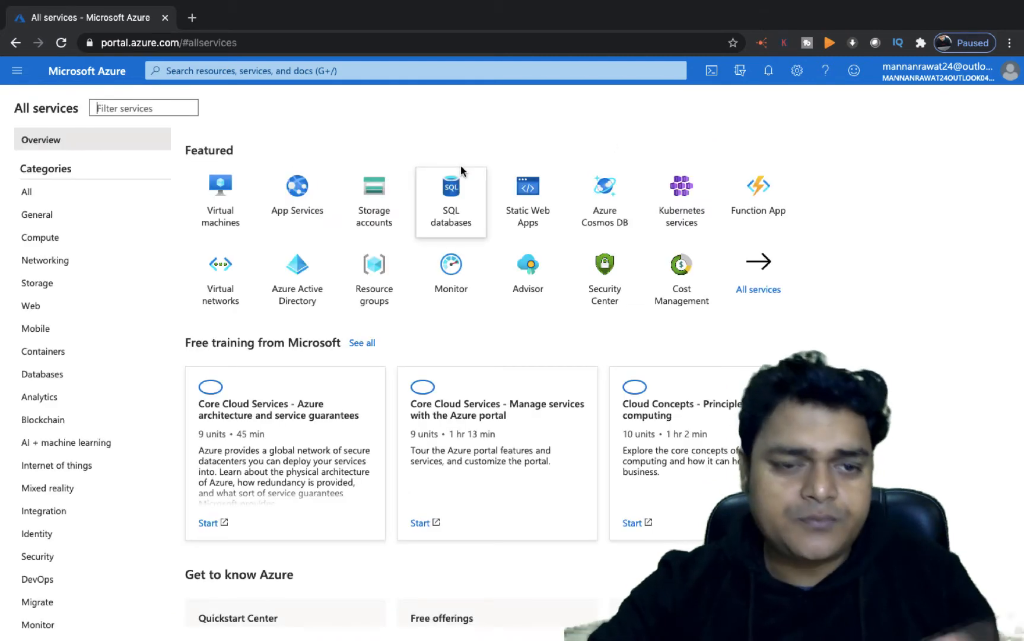
pyautogui.moveTo(460, 169)
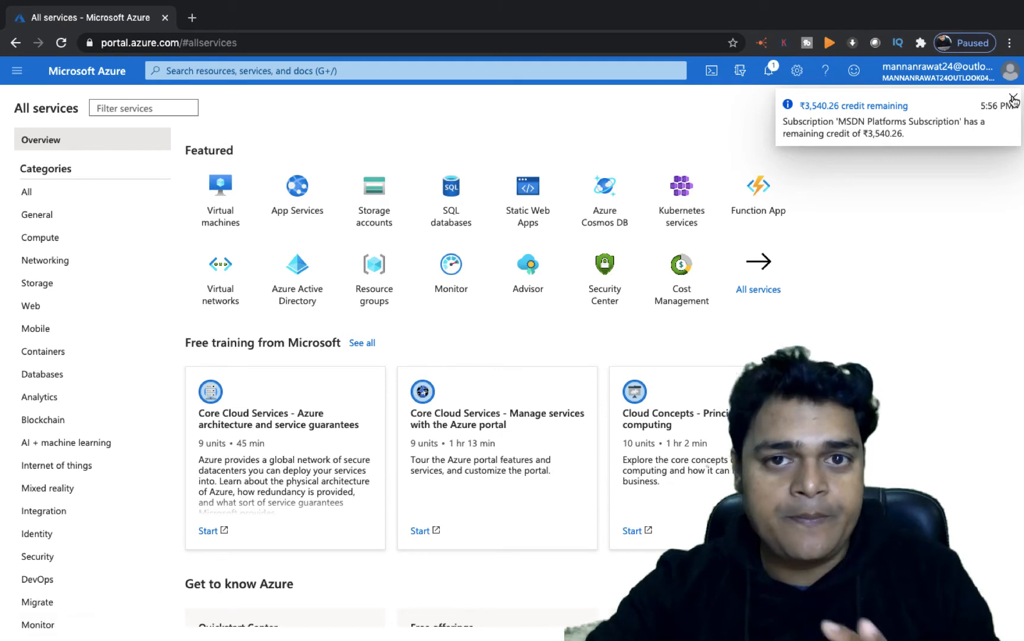
pyautogui.click(1013, 99)
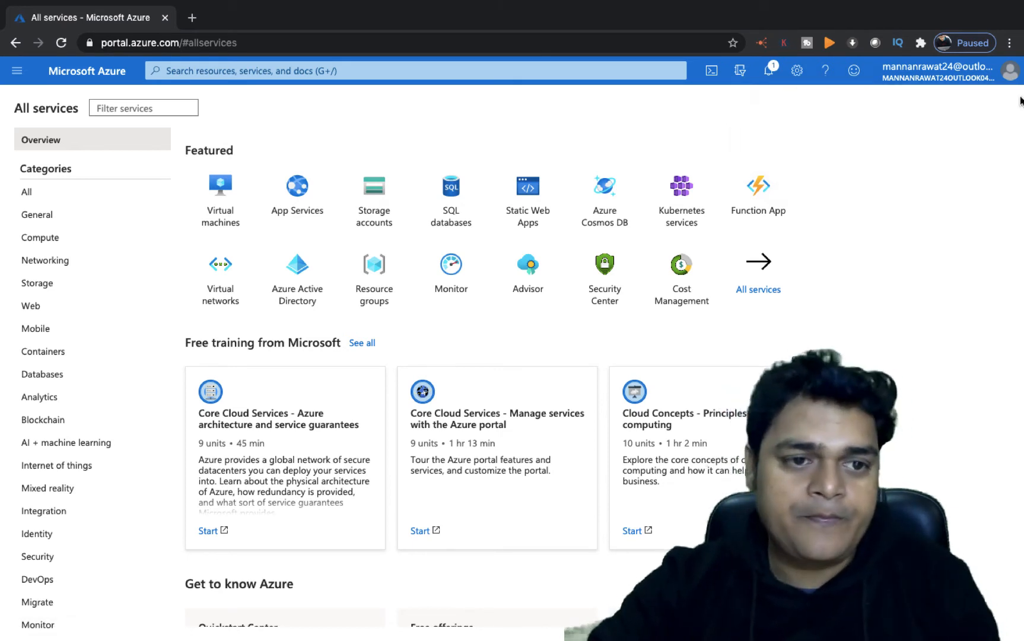
pyautogui.click(68, 262)
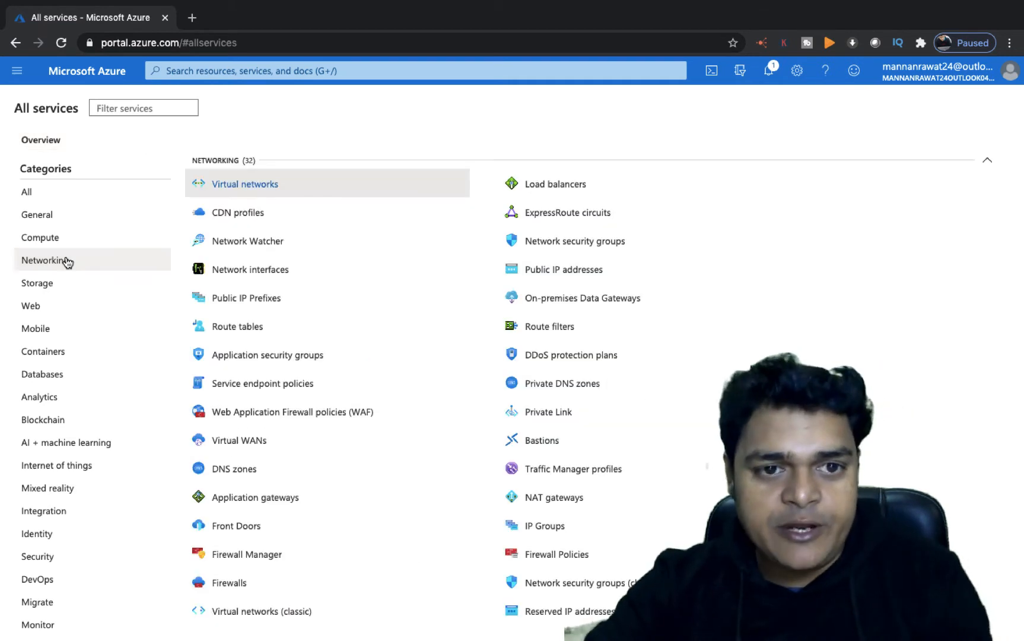
pyautogui.click(236, 187)
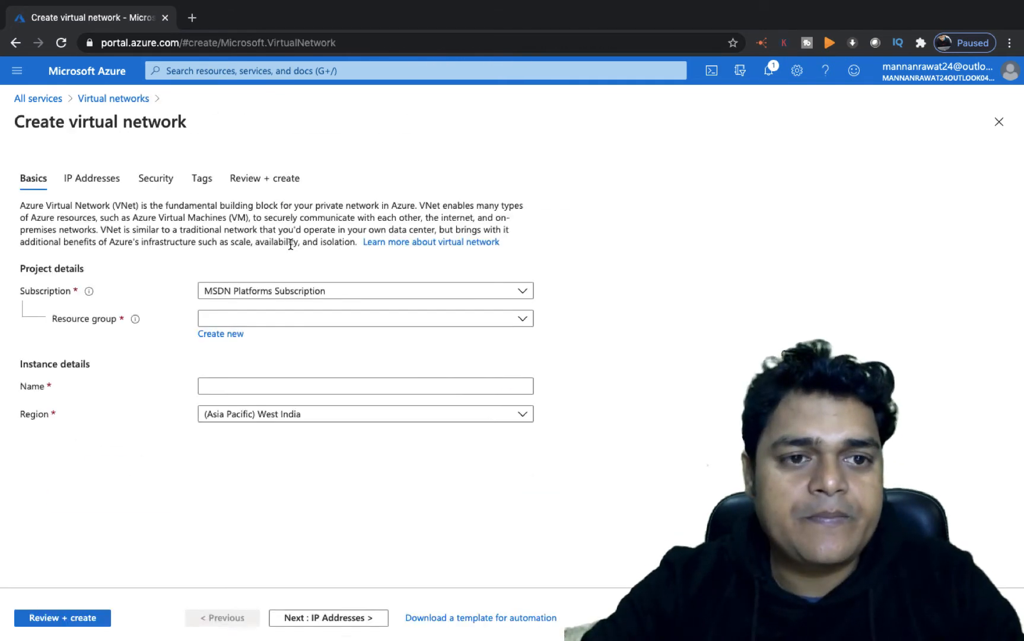
# - Set the resource group to power and name the virtual network app-v-net
pyautogui.click(279, 320)
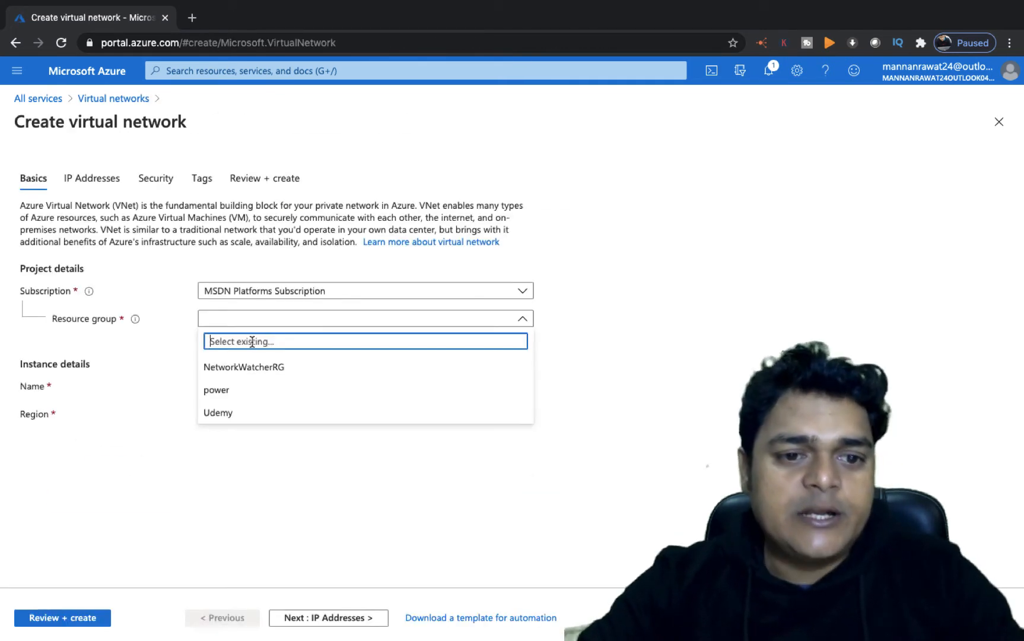
pyautogui.click(231, 389)
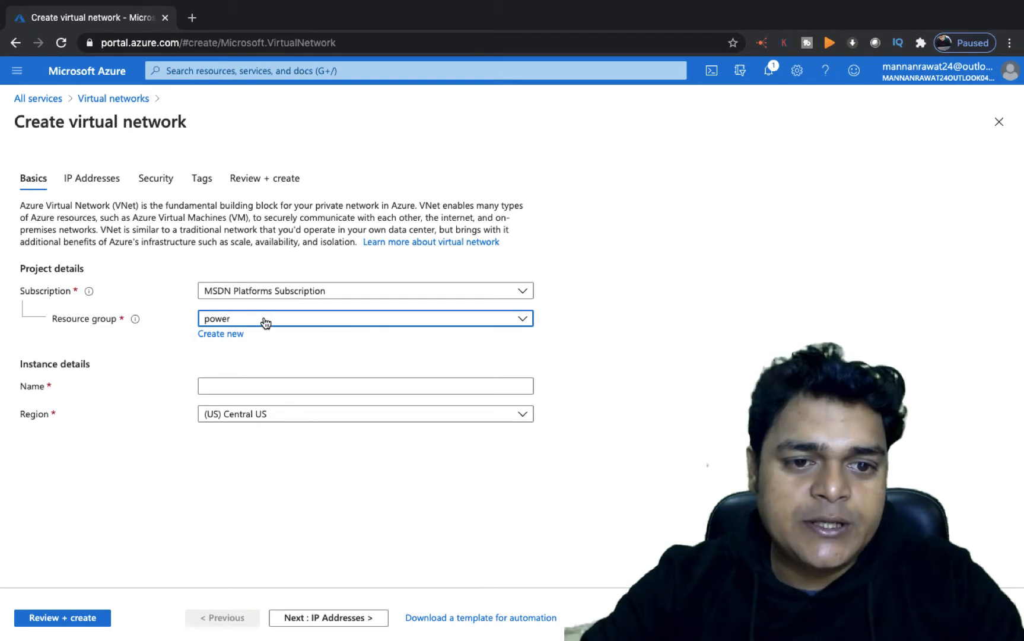
pyautogui.click(231, 386)
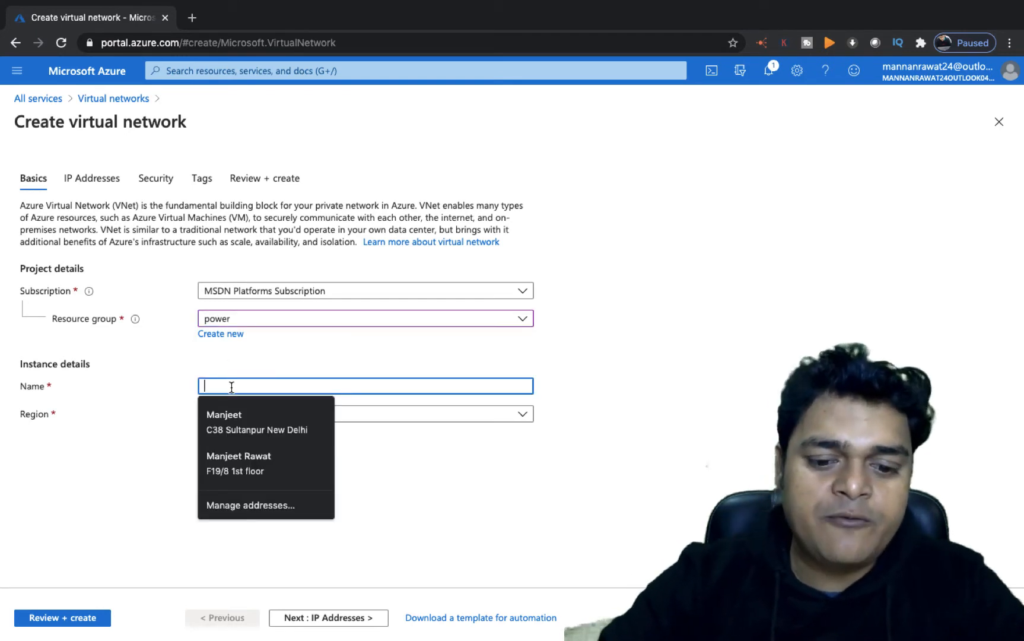
pyautogui.write('app-')
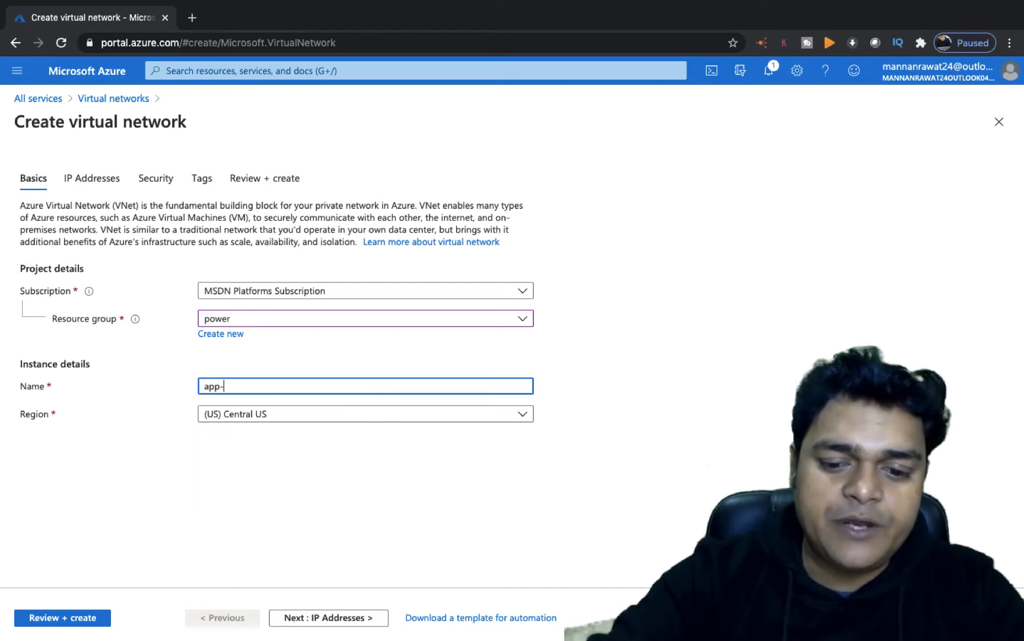
pyautogui.write('v-net')
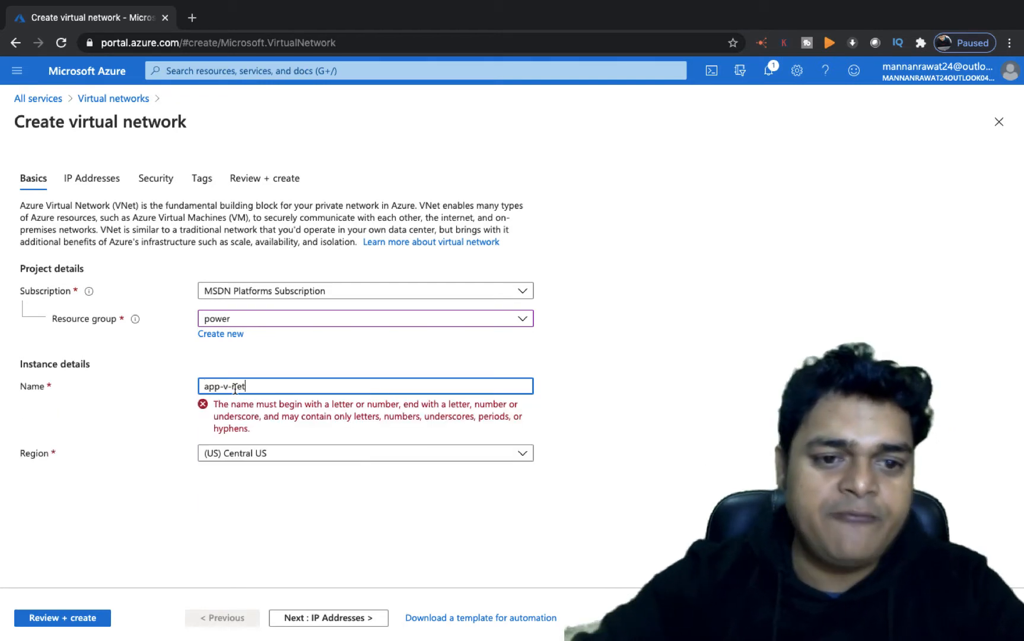
# - Replace the default IPv4 address space with 192.168.1.0/26
pyautogui.click(325, 617)
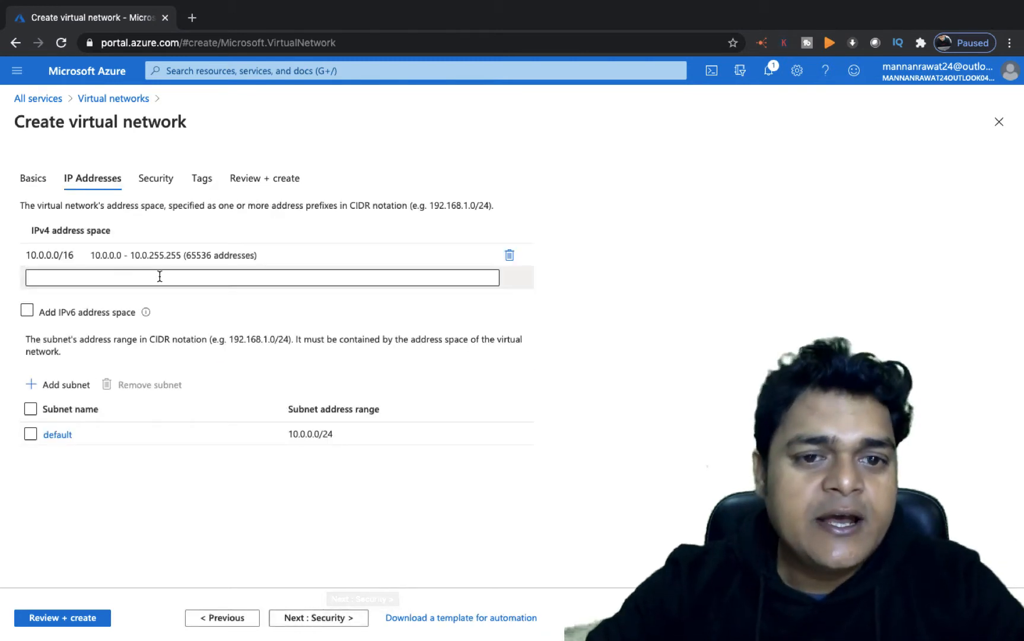
pyautogui.click(510, 255)
pyautogui.click(138, 250)
pyautogui.write('1')
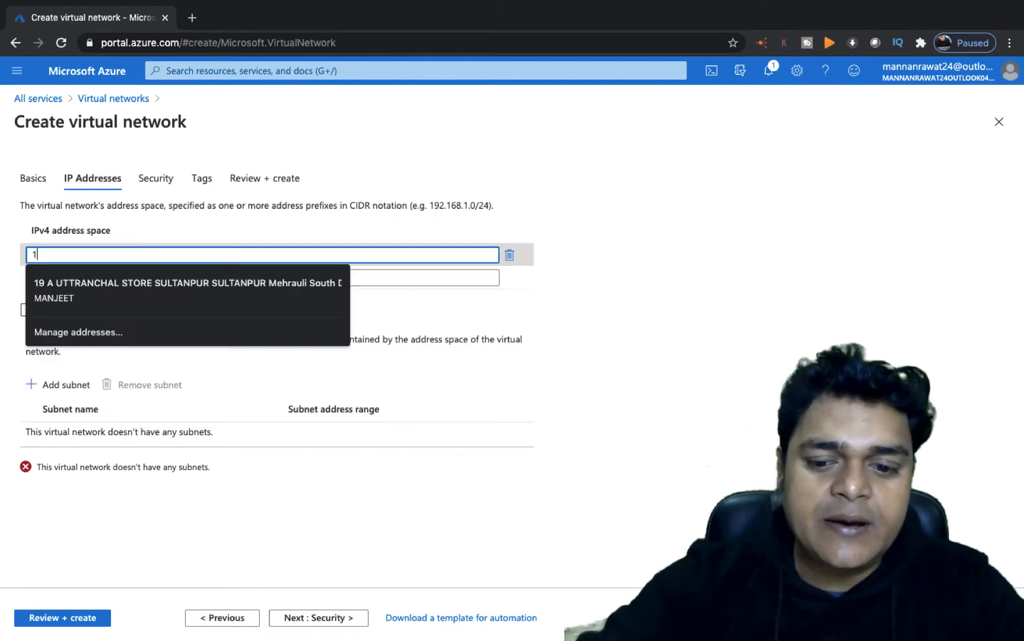
pyautogui.write('92.168.')
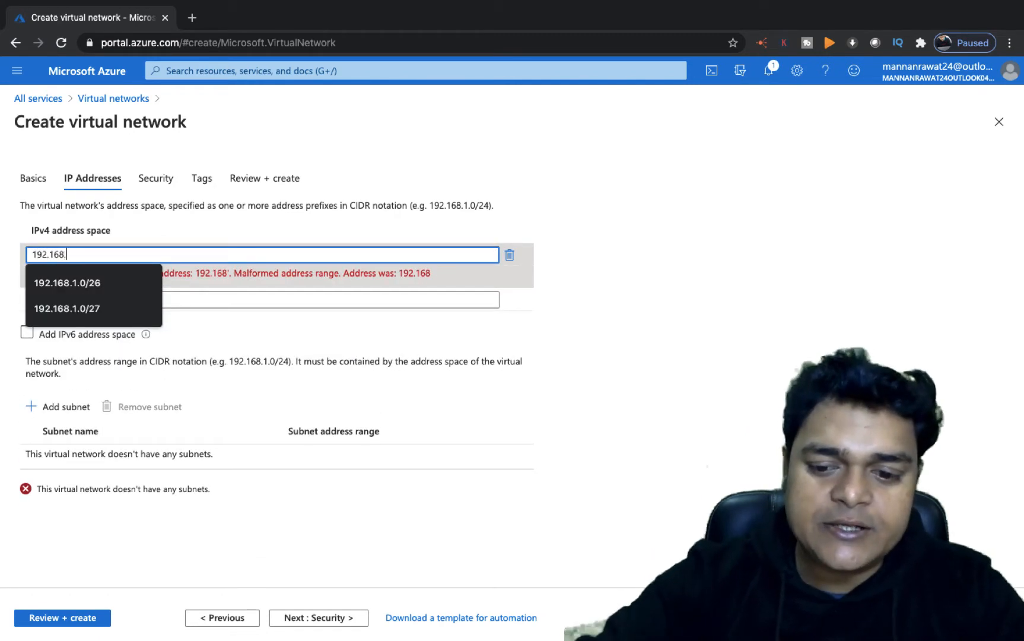
pyautogui.write('1.0/2')
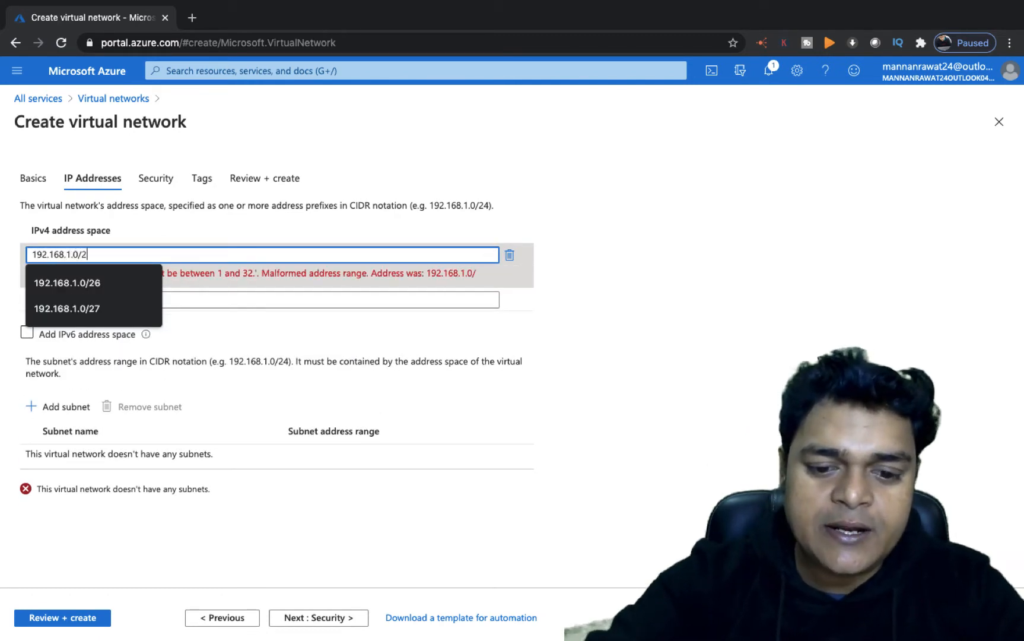
pyautogui.write('6')
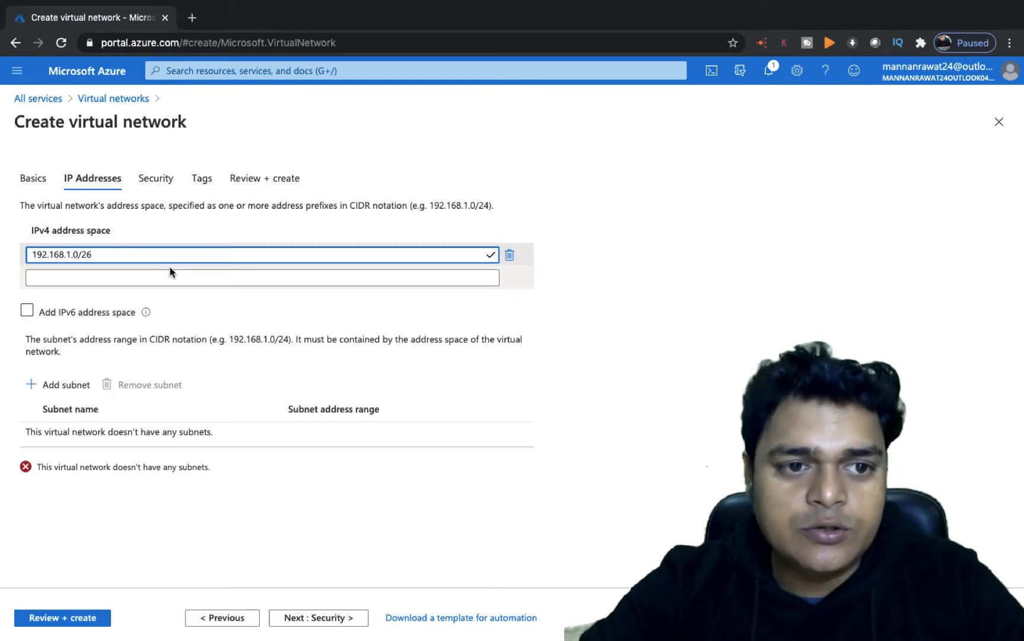
# - Add a subnet named VM-Subent with address range 192.168.1.0/28
pyautogui.click(74, 386)
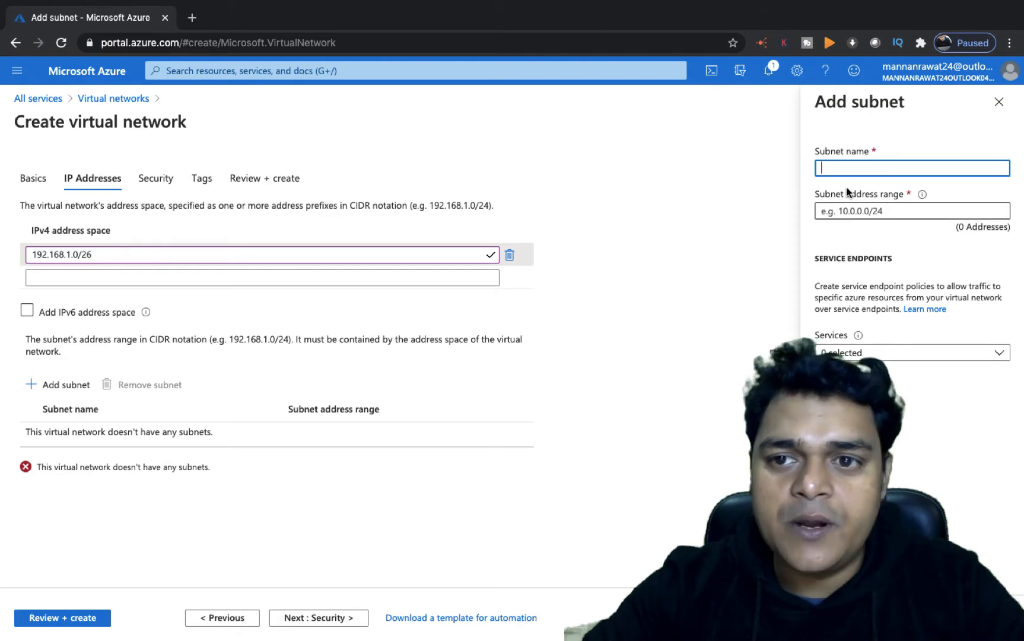
pyautogui.write('VM')
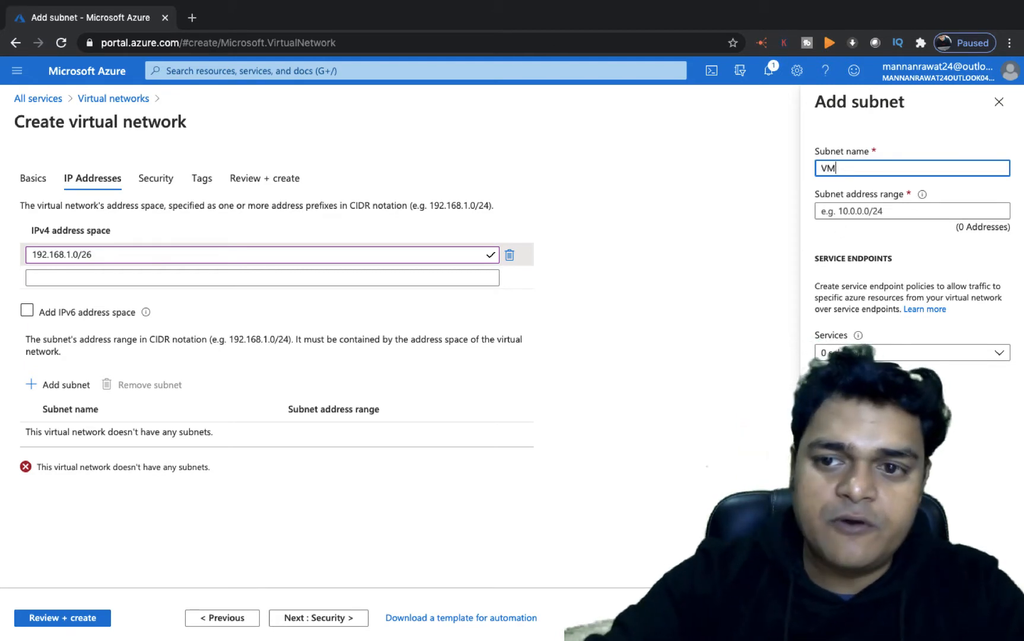
pyautogui.write('-Subent')
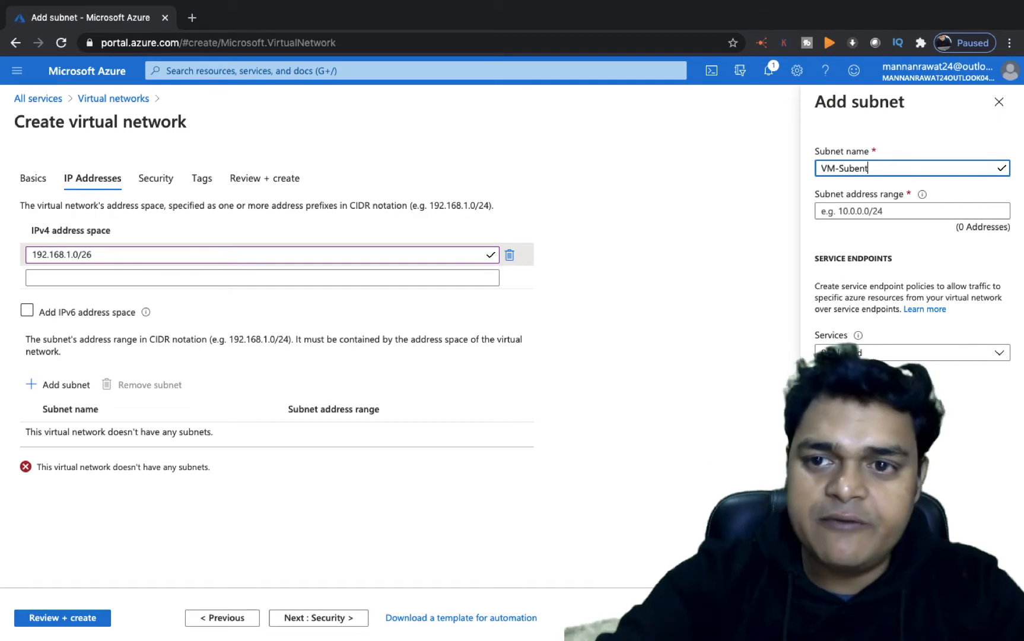
pyautogui.click(893, 211)
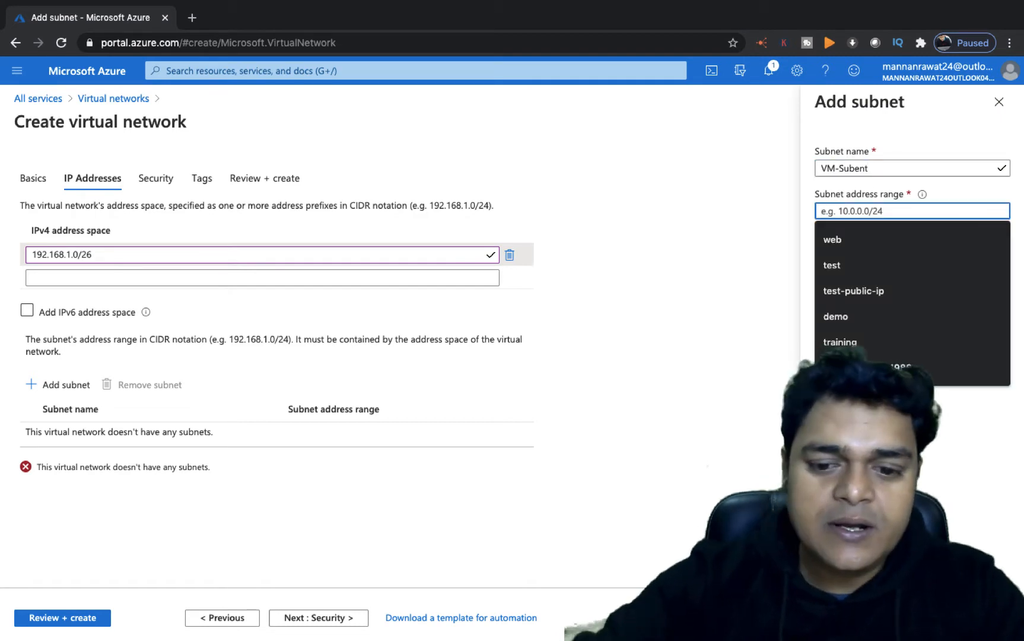
pyautogui.write('192.168.')
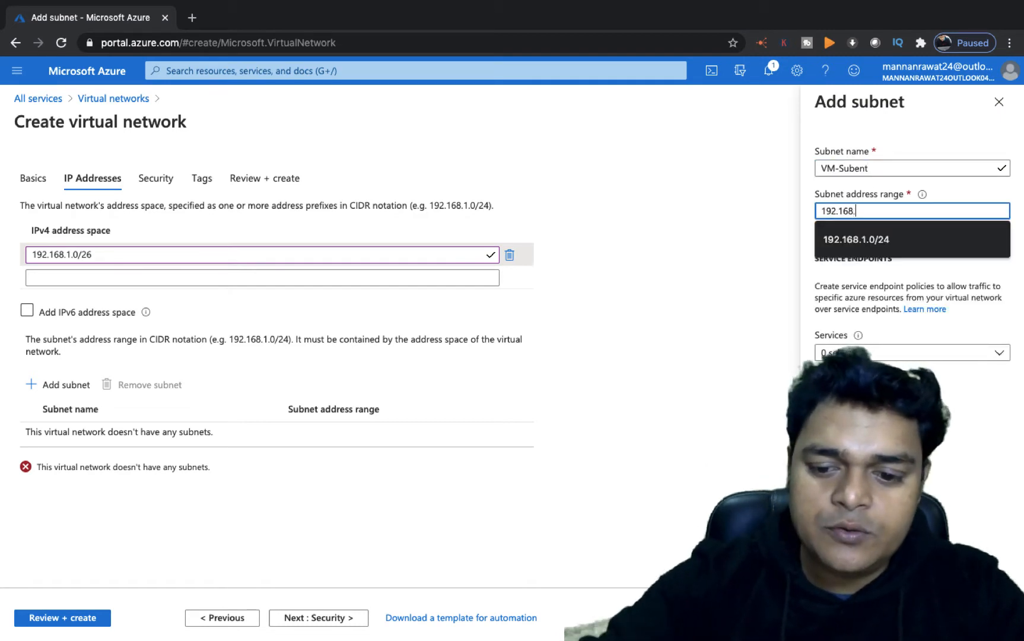
pyautogui.write('1.0')
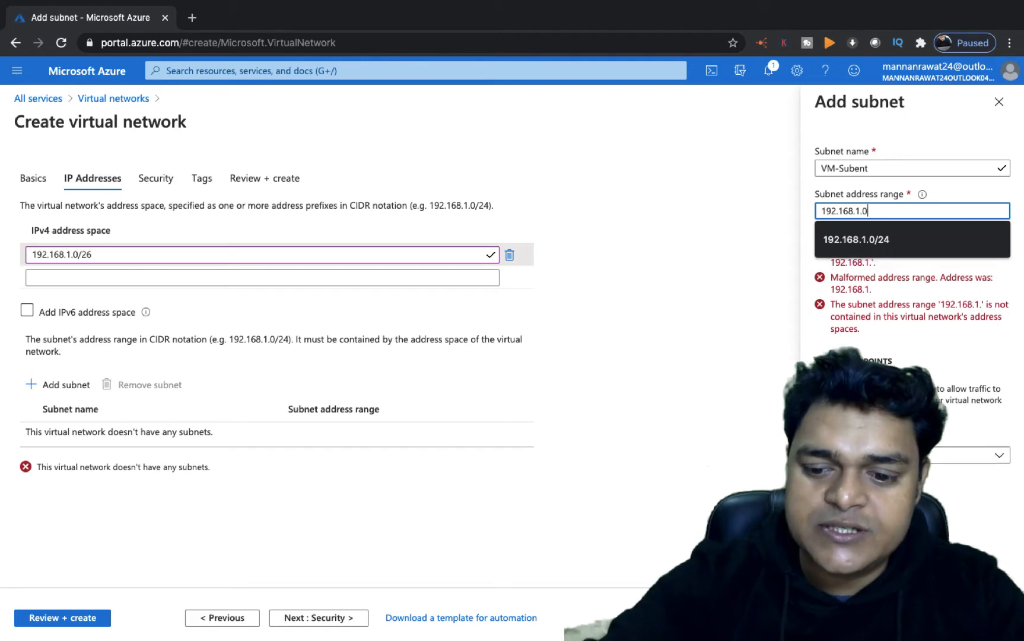
pyautogui.write('/28')
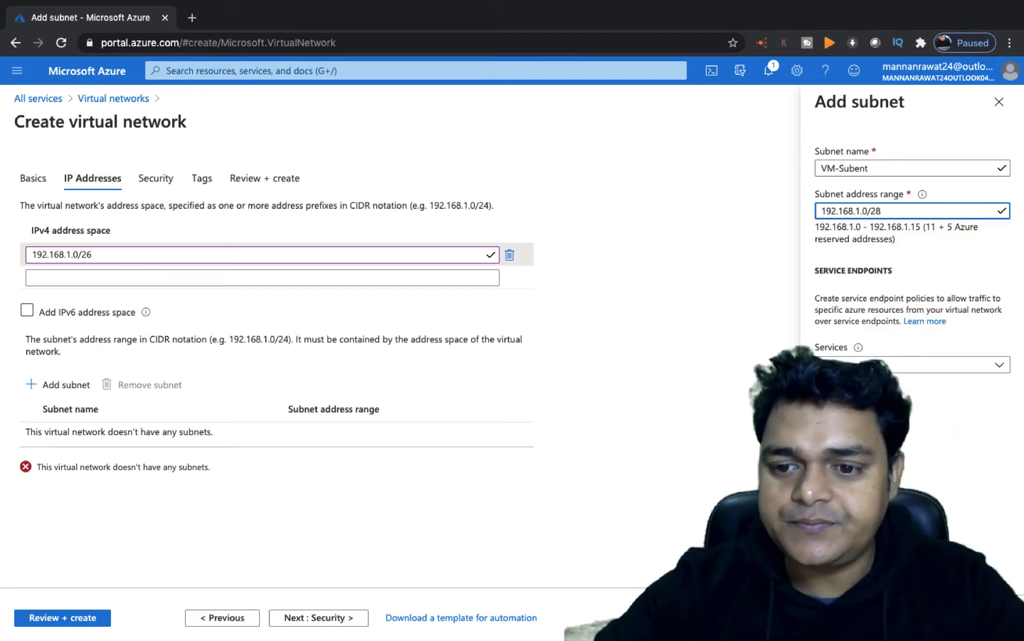
pyautogui.click(845, 617)
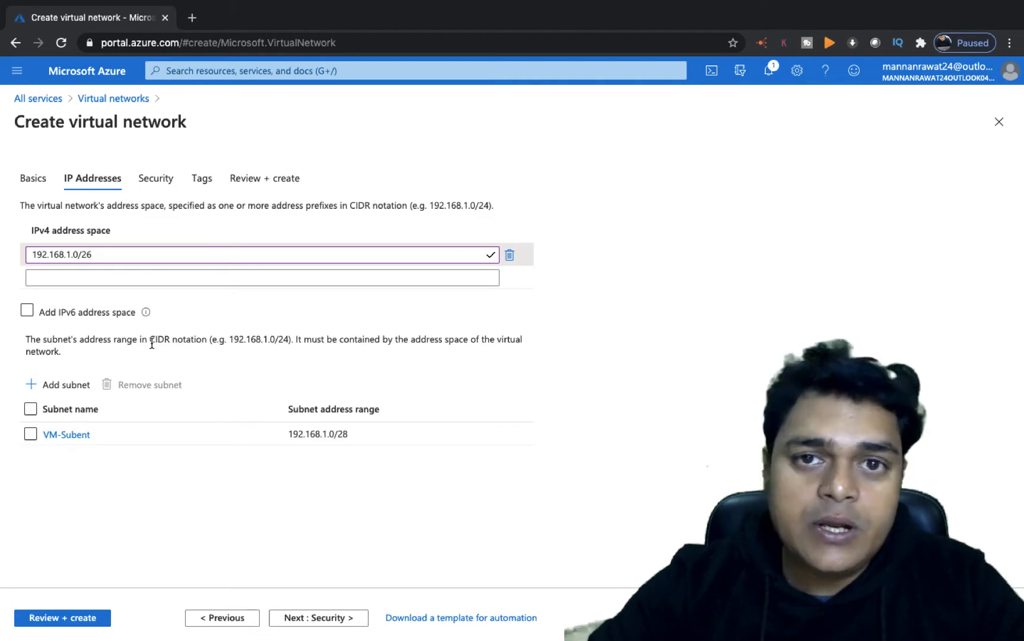
# - Start adding a second subnet named App-gateway-subnet
pyautogui.click(71, 394)
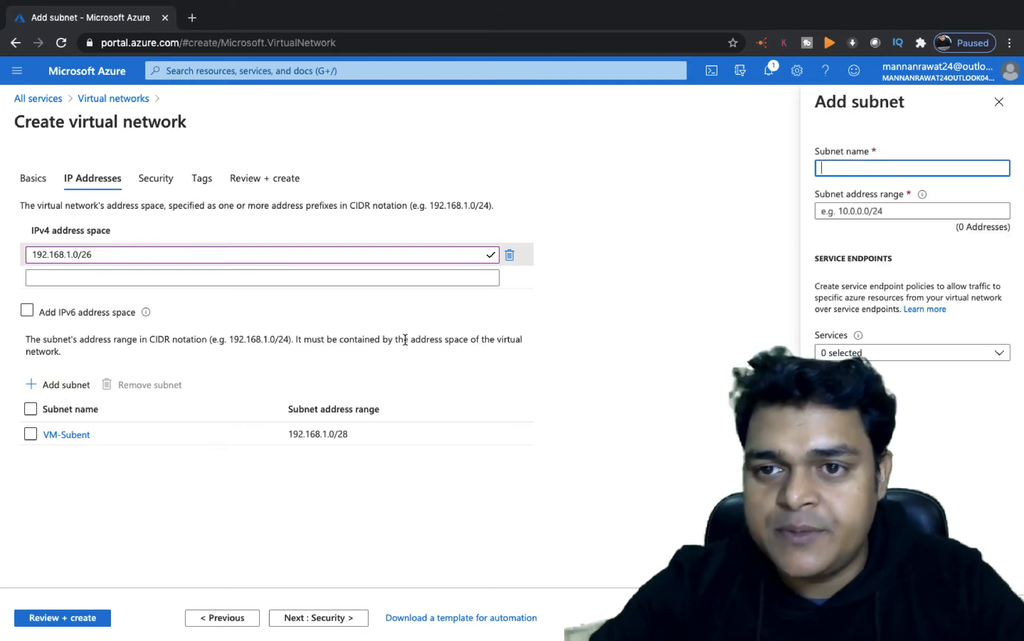
pyautogui.write('Su')
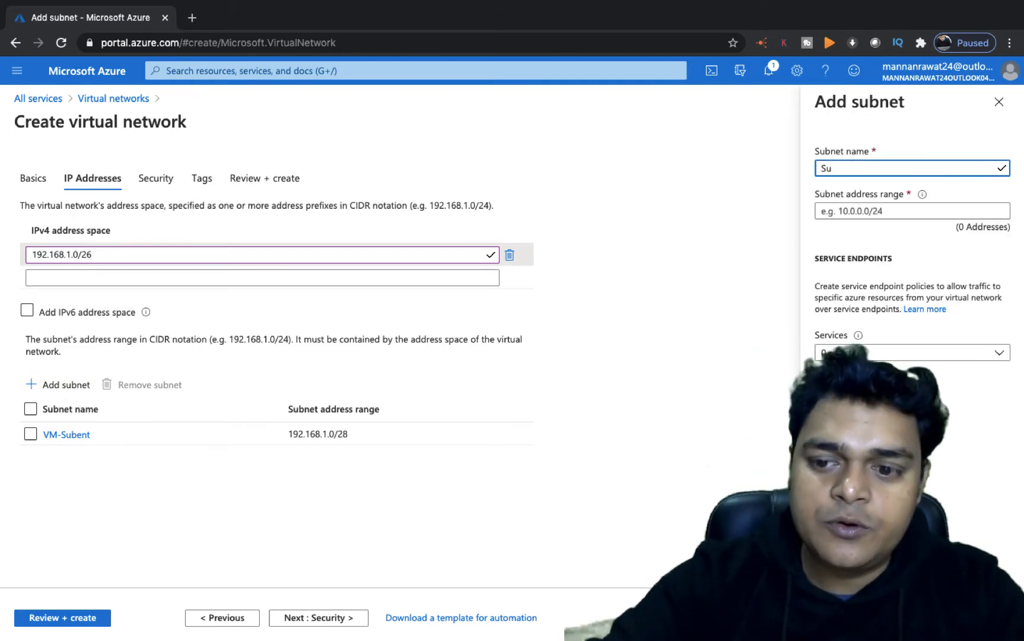
pyautogui.press('BackSpace')
pyautogui.press('BackSpace')
pyautogui.write('A')
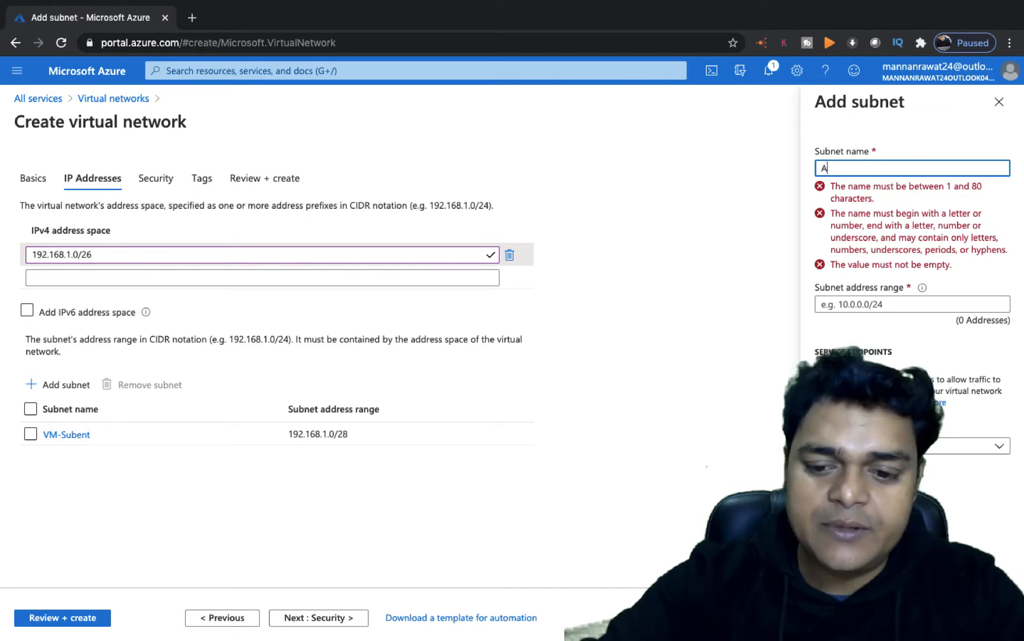
pyautogui.write('pp-')
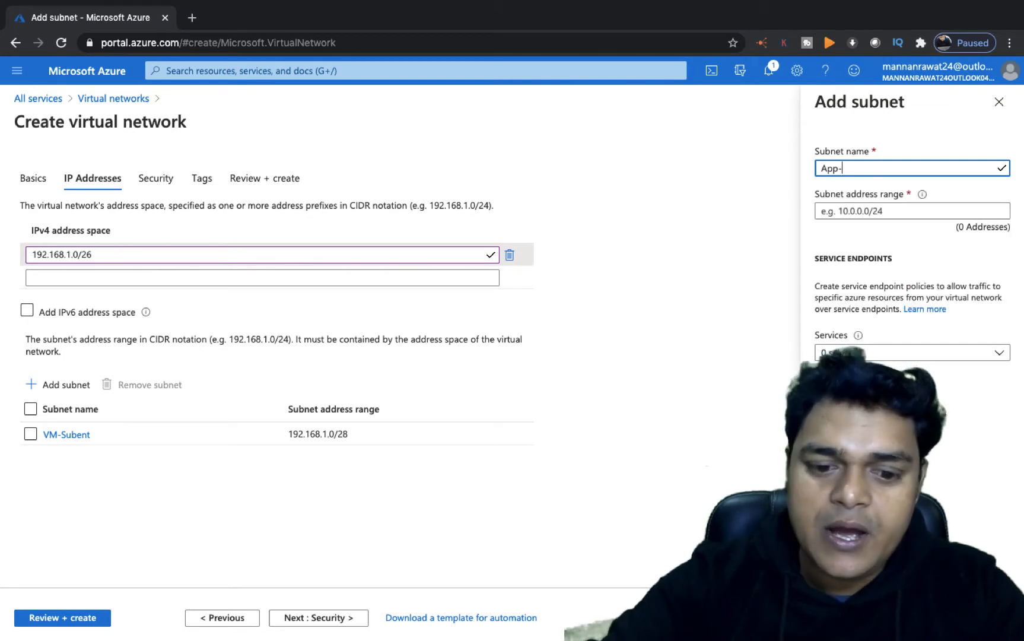
pyautogui.write('gatewa')
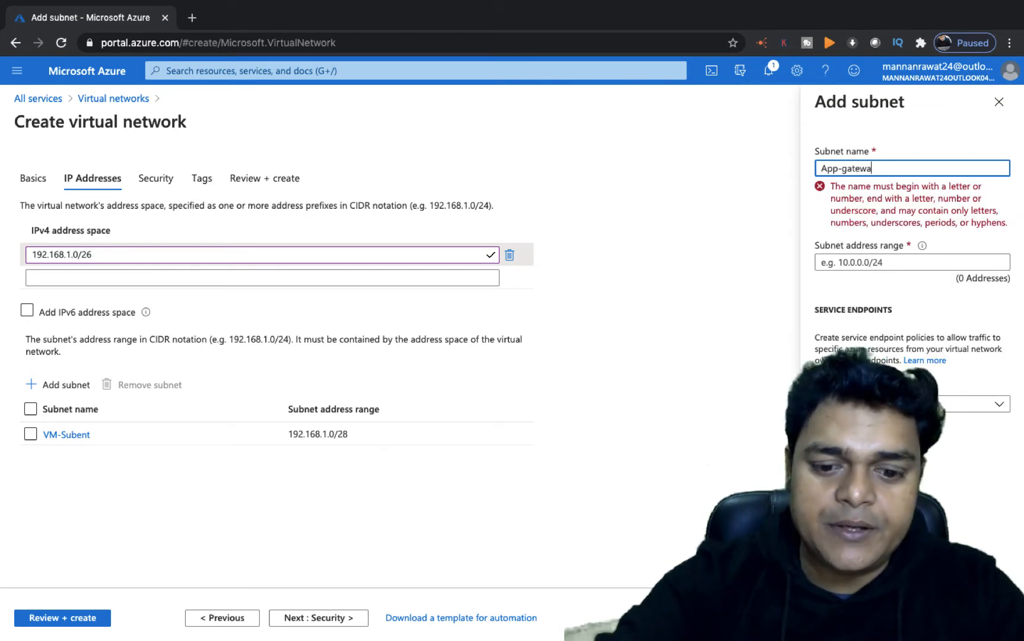
pyautogui.write('y-subnet')
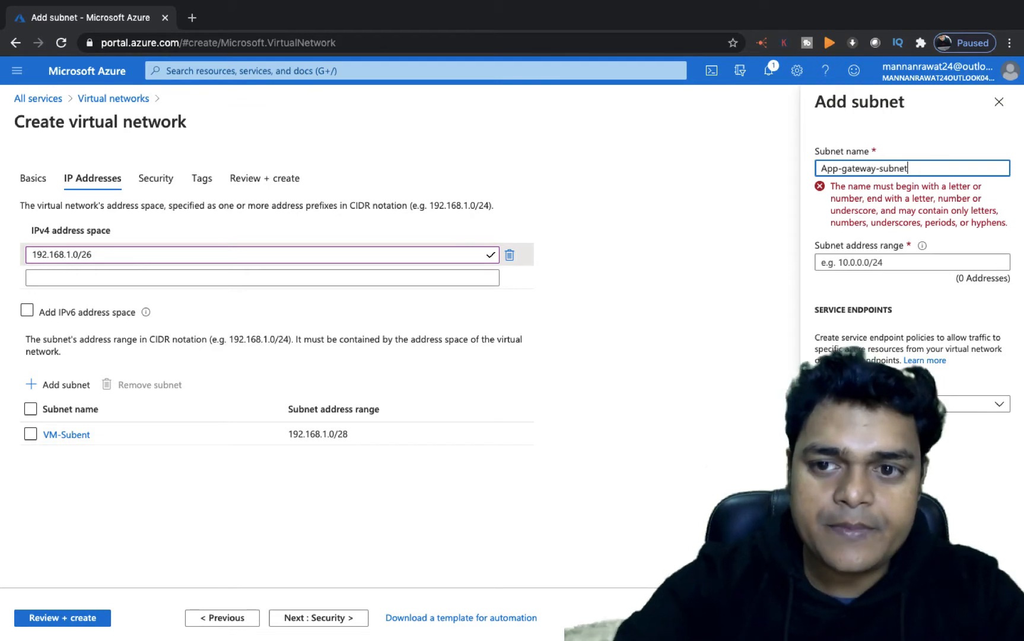
# - Give App-gateway-subnet the address range 192.168.1.16/28 and add the subnet
pyautogui.click(863, 211)
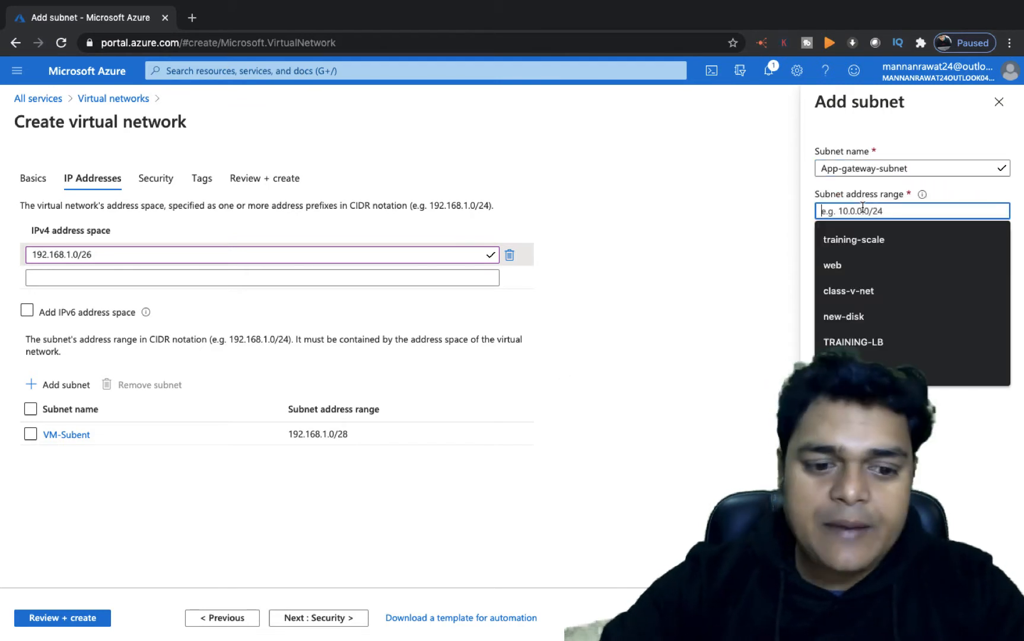
pyautogui.write('192.168')
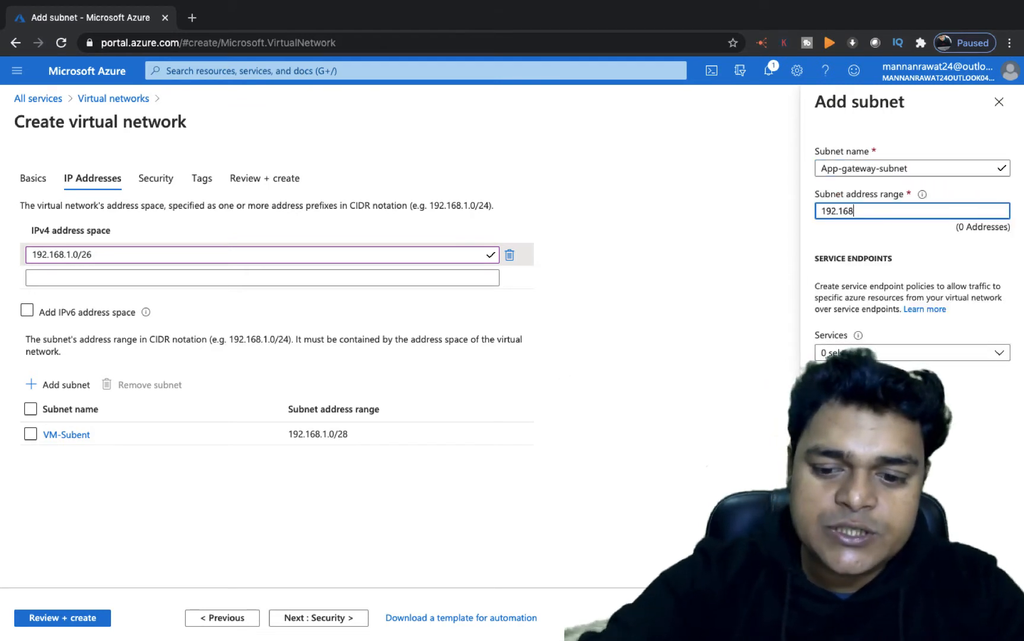
pyautogui.write('.1.0/28')
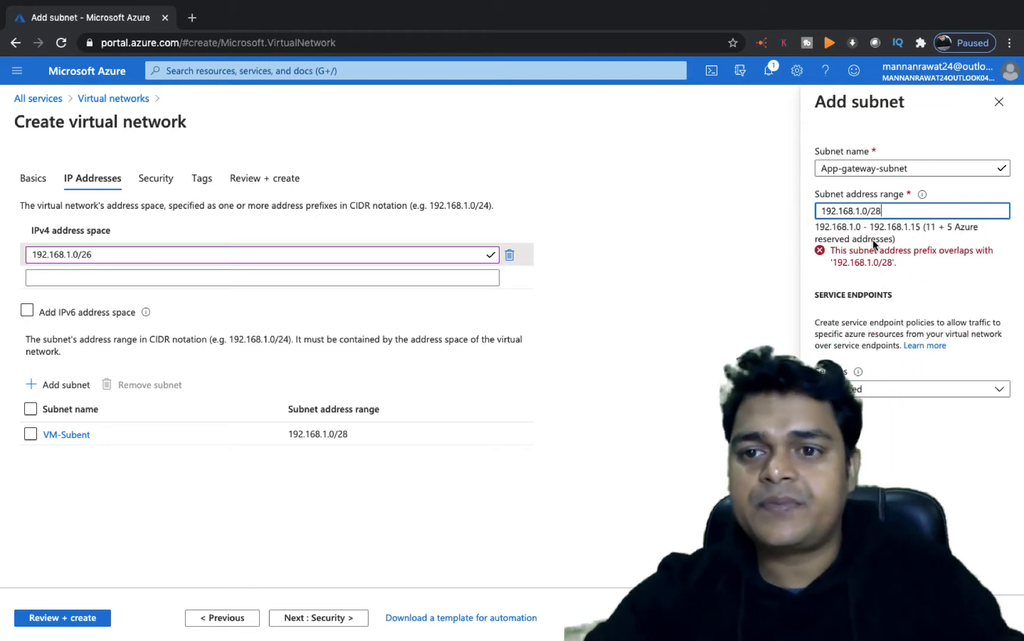
pyautogui.click(866, 210)
pyautogui.press('BackSpace')
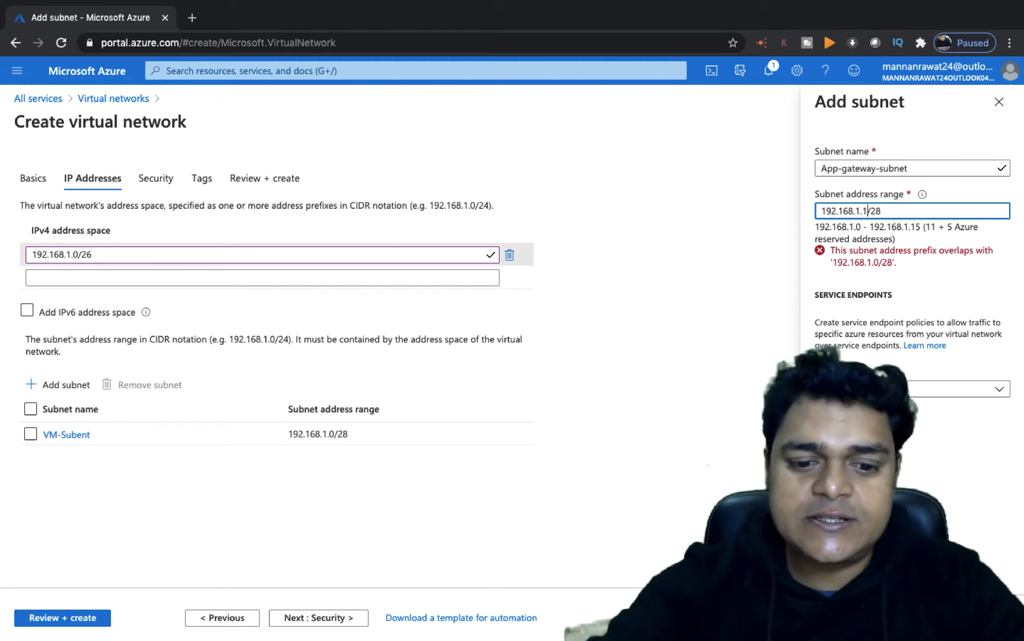
pyautogui.write('16')
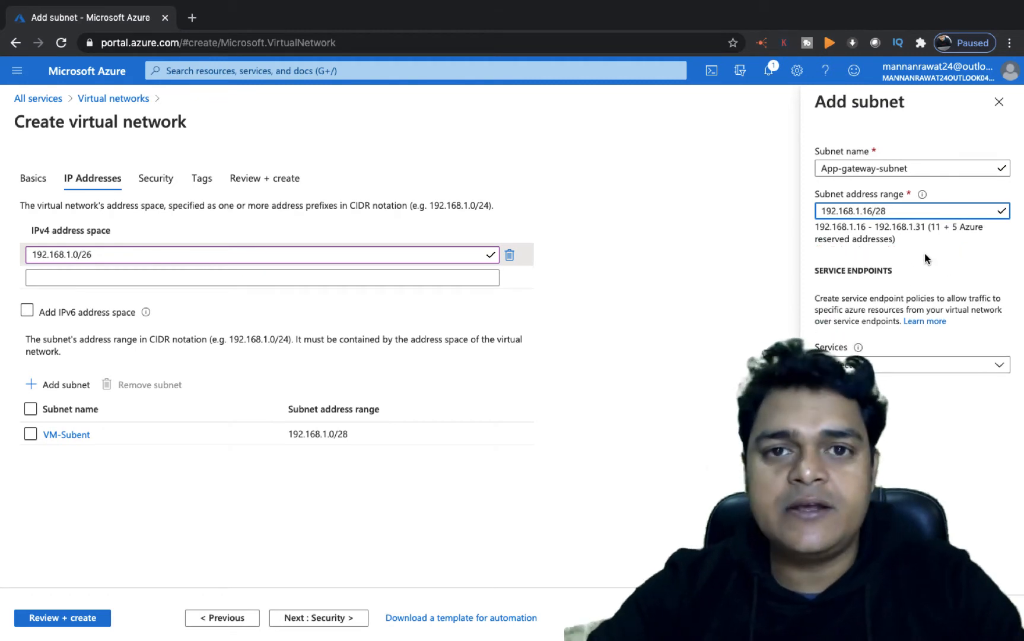
pyautogui.click(841, 618)
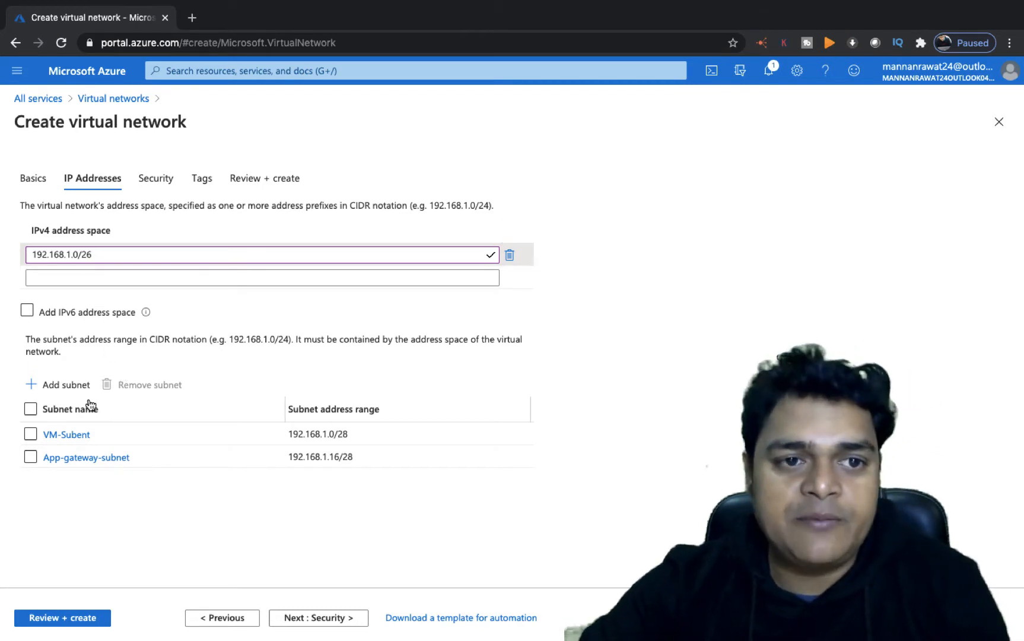
# - Review and create the app-v-net virtual network, then refresh the deployment status
pyautogui.click(57, 317)
pyautogui.moveTo(146, 318)
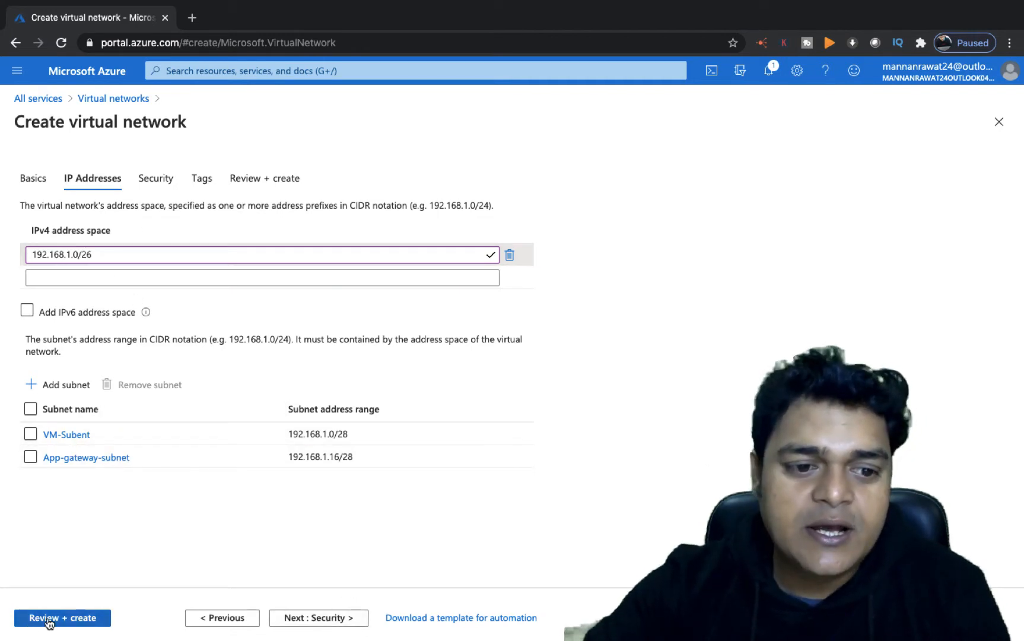
pyautogui.click(67, 616)
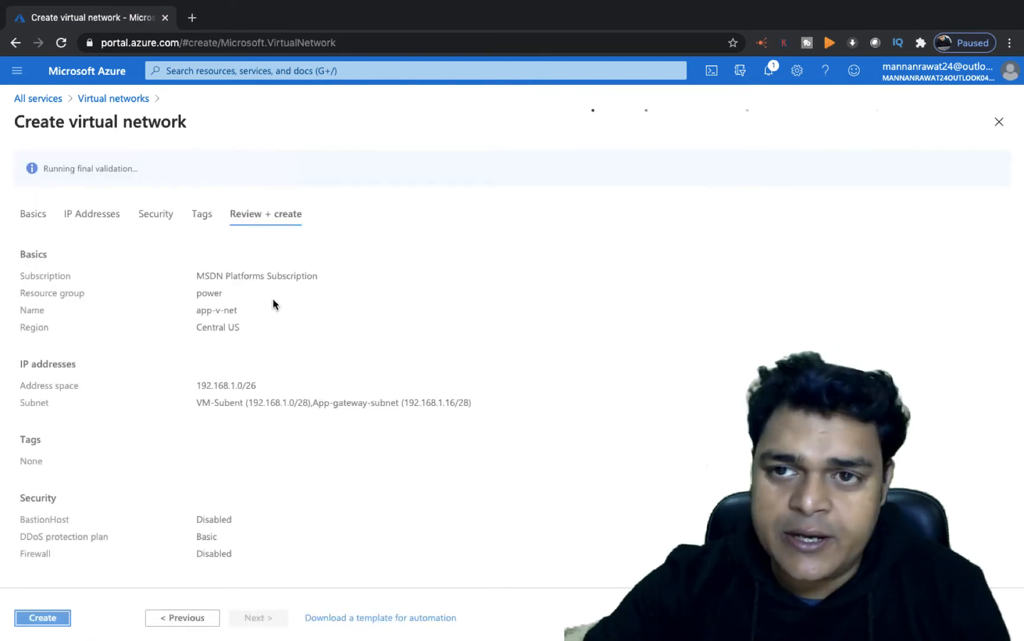
pyautogui.click(46, 618)
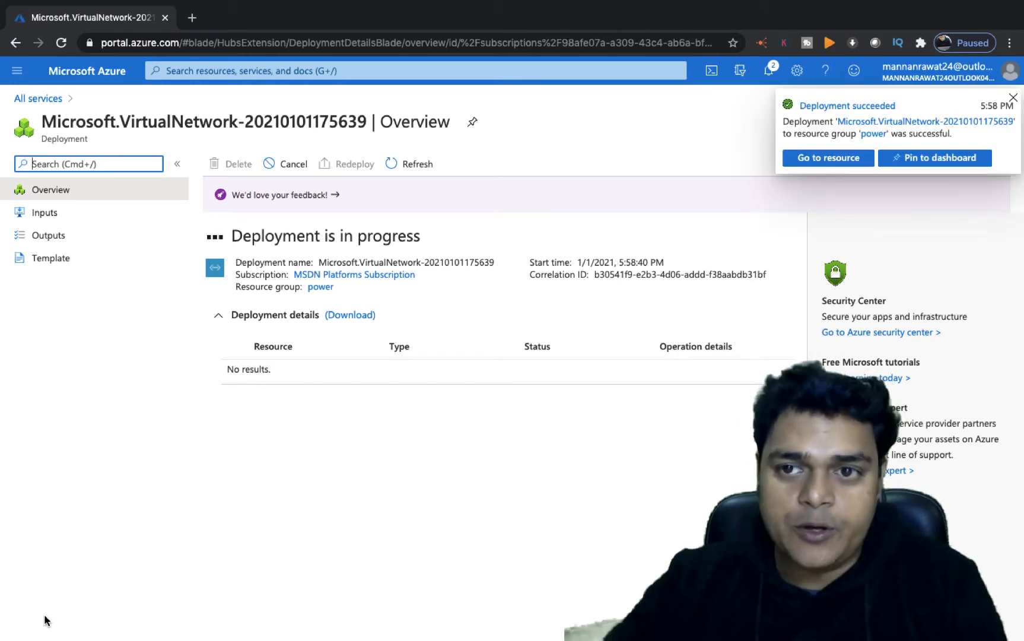
pyautogui.click(1014, 97)
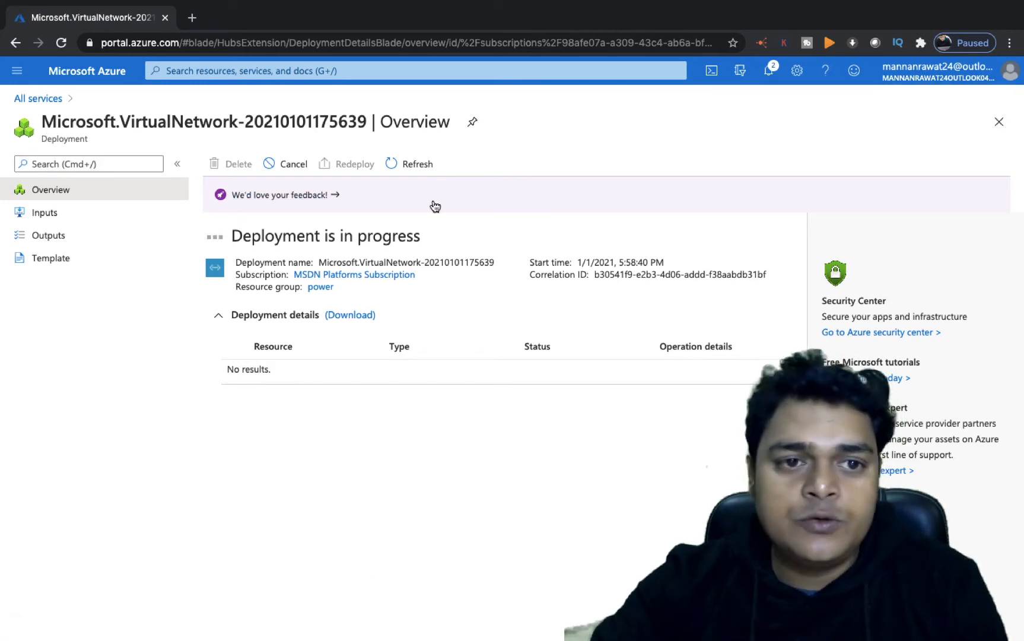
pyautogui.click(415, 171)
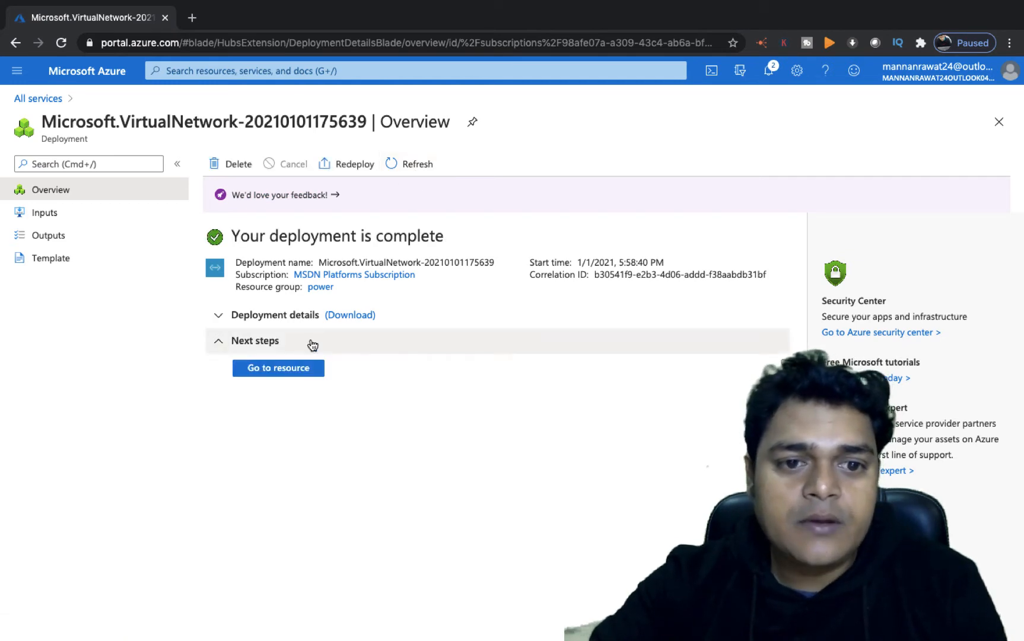
# - Open the form for creating a new virtual machine from the Compute services
pyautogui.click(38, 98)
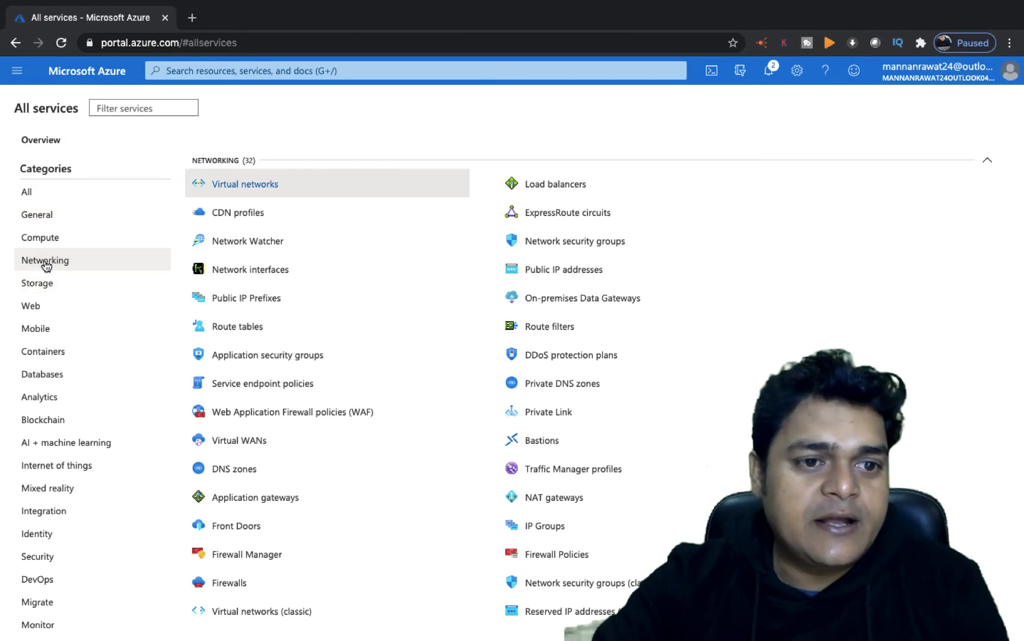
pyautogui.click(45, 239)
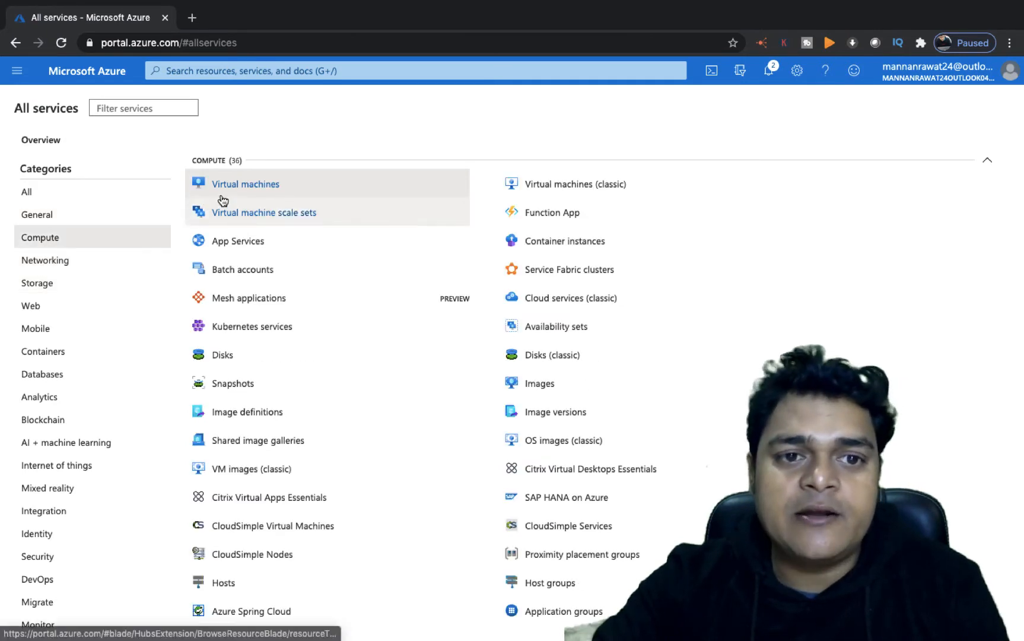
pyautogui.click(273, 182)
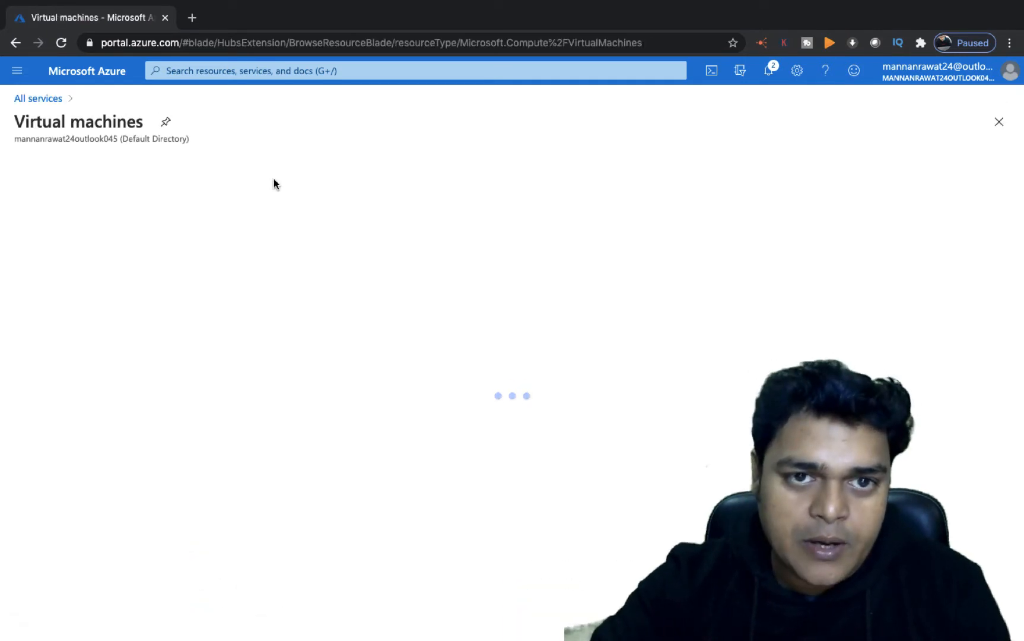
pyautogui.click(44, 164)
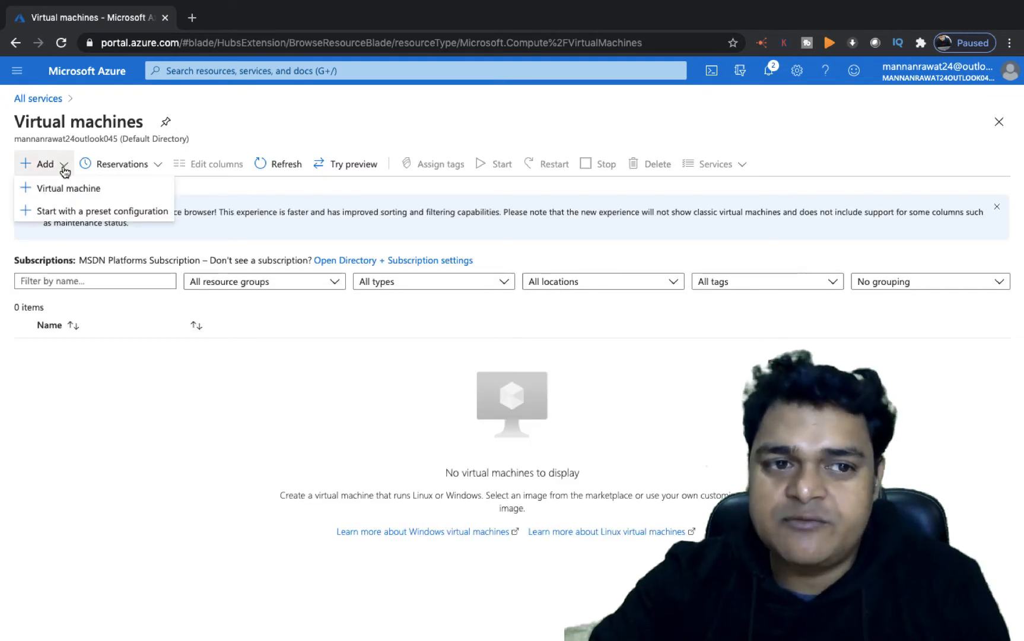
pyautogui.click(60, 188)
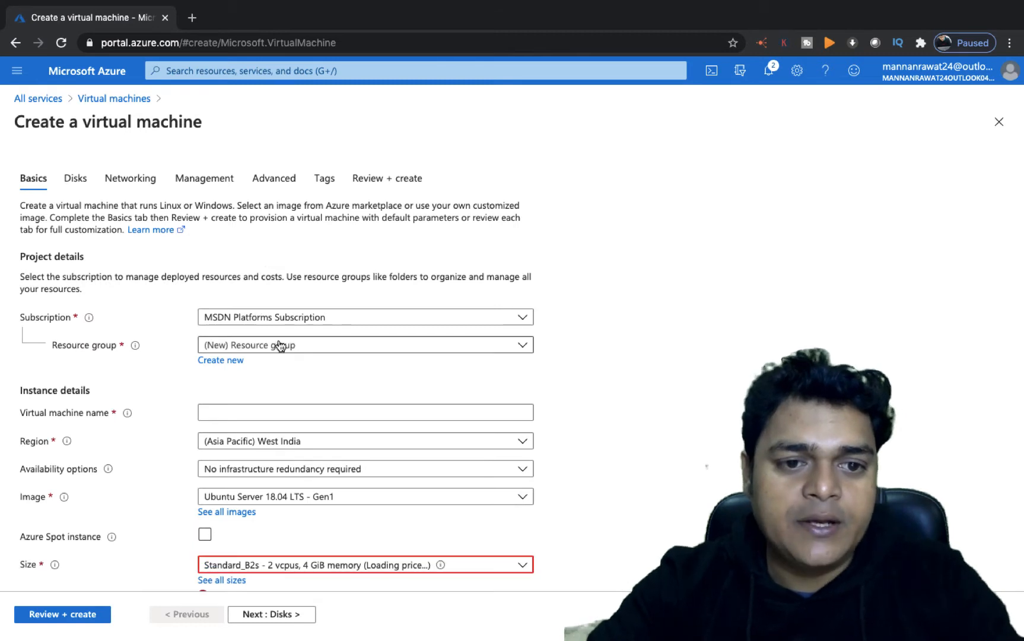
# - Choose resource group power and name the virtual machine web
pyautogui.click(279, 346)
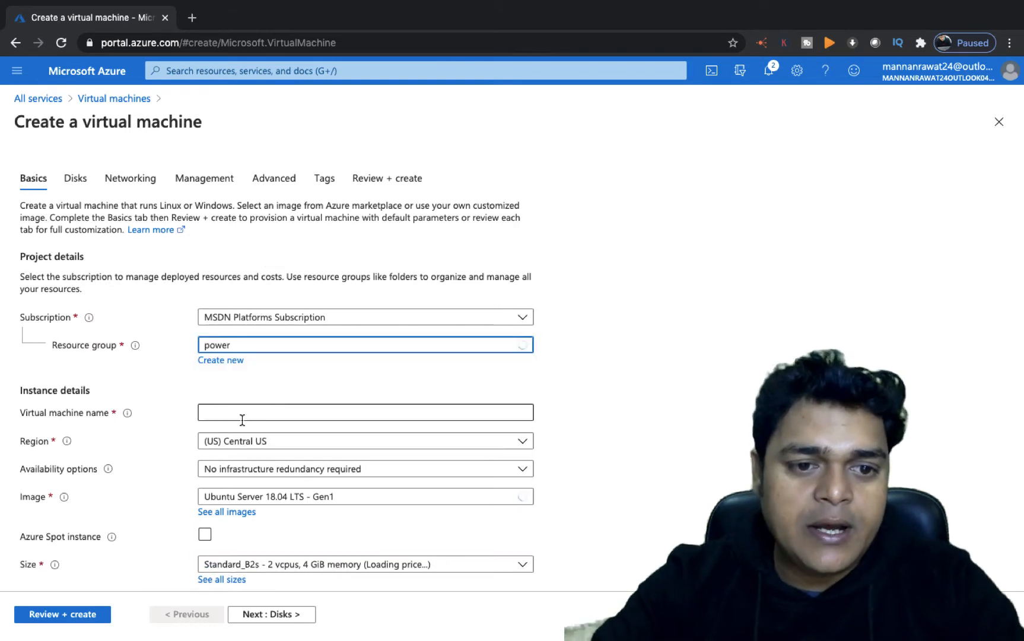
pyautogui.click(238, 411)
pyautogui.write('web')
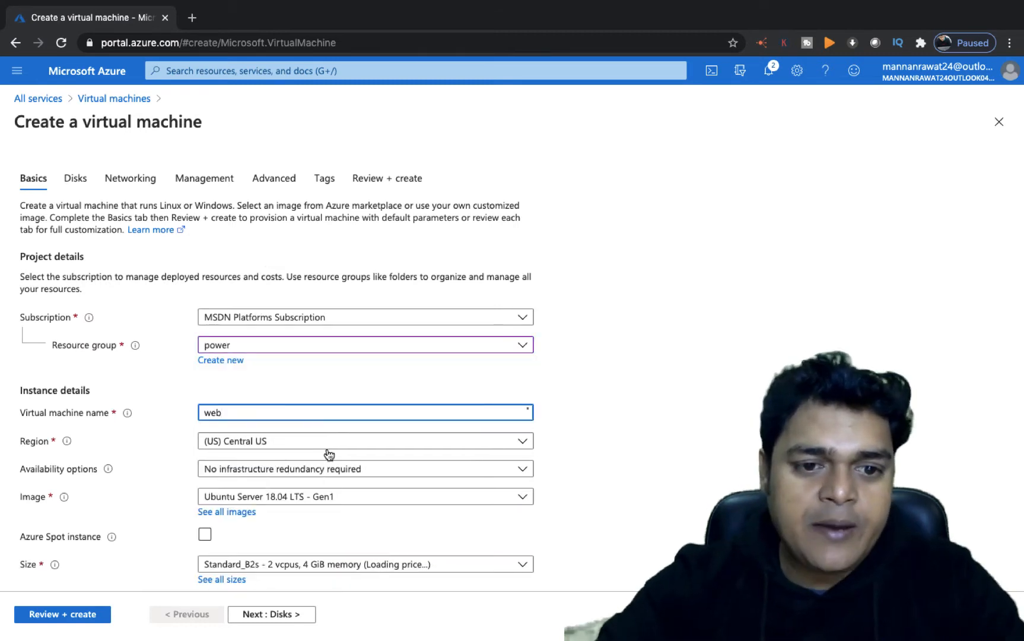
# - Select the Windows Server 2012 R2 Datacenter - Gen1 image for the VM
pyautogui.click(334, 504)
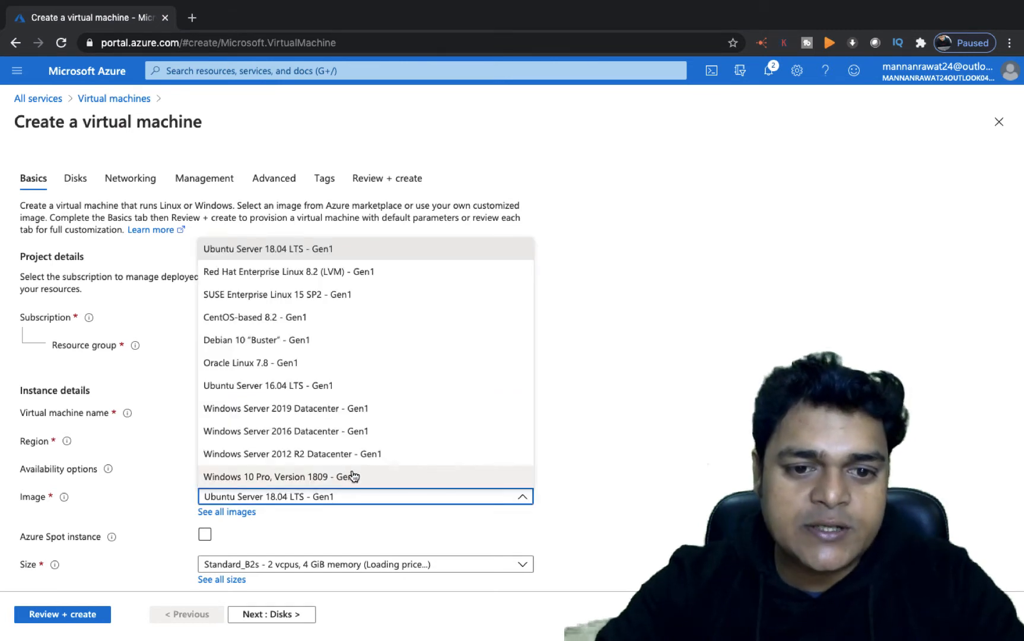
pyautogui.click(349, 453)
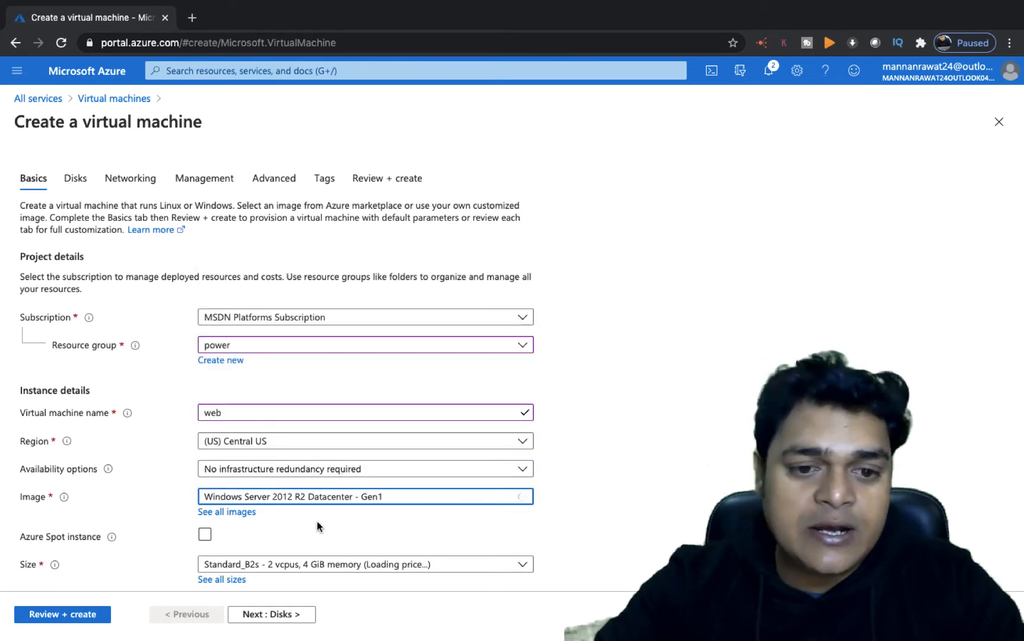
pyautogui.scroll(-2, 320, 527)
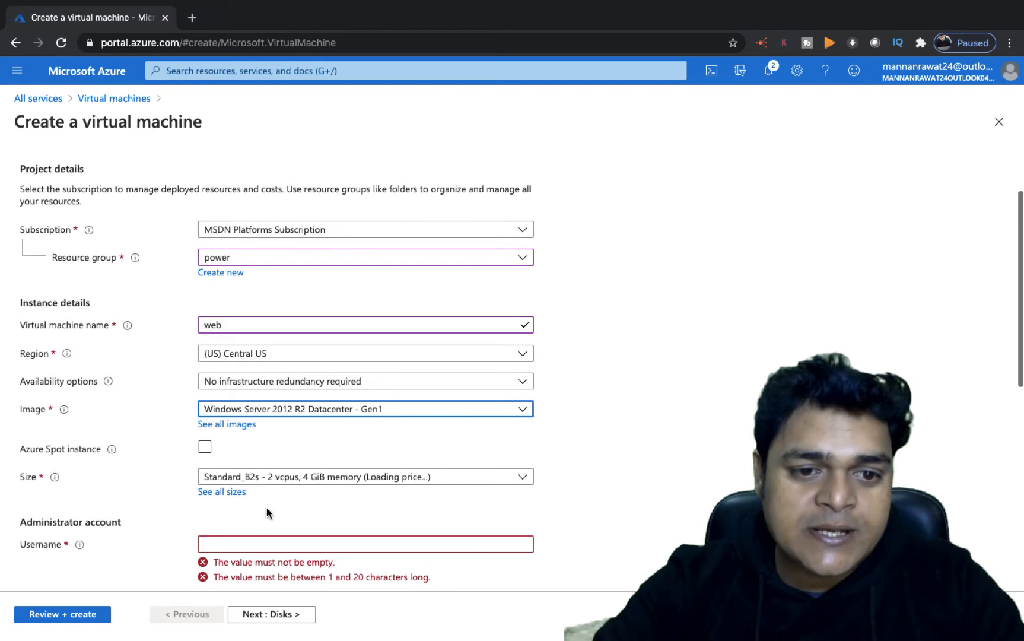
pyautogui.scroll(-3, 266, 507)
# - Set the administrator username to web and enter the account password in both password fields
pyautogui.click(257, 409)
pyautogui.write('web')
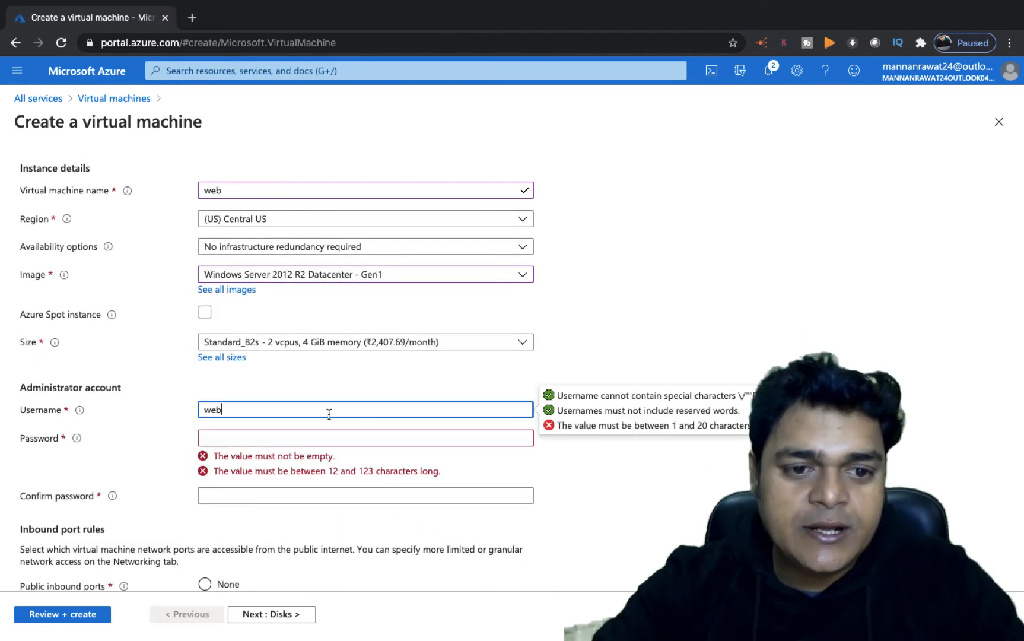
pyautogui.click(276, 436)
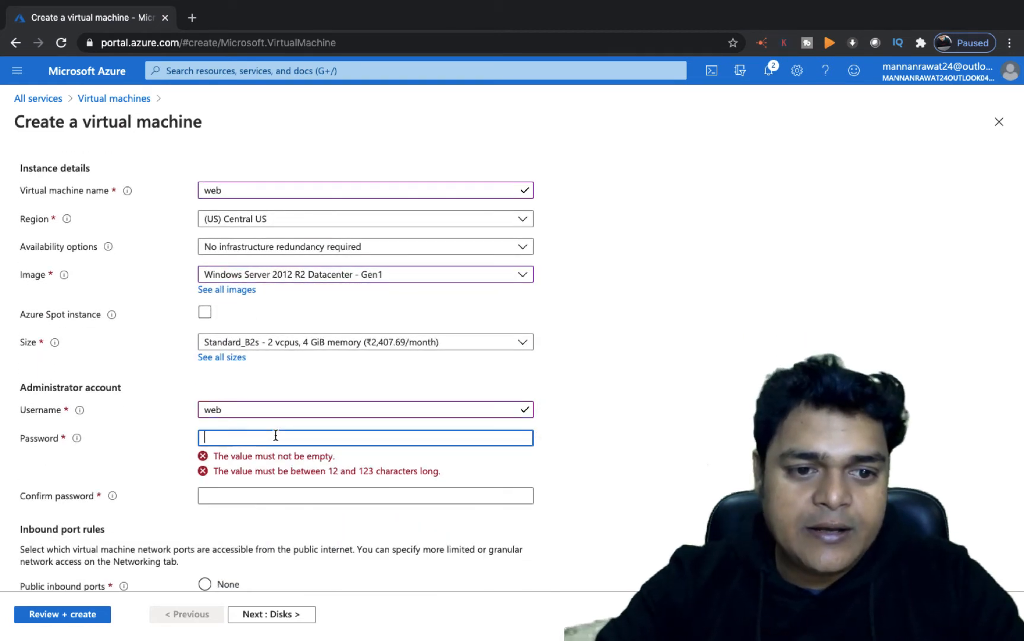
pyautogui.write('***')
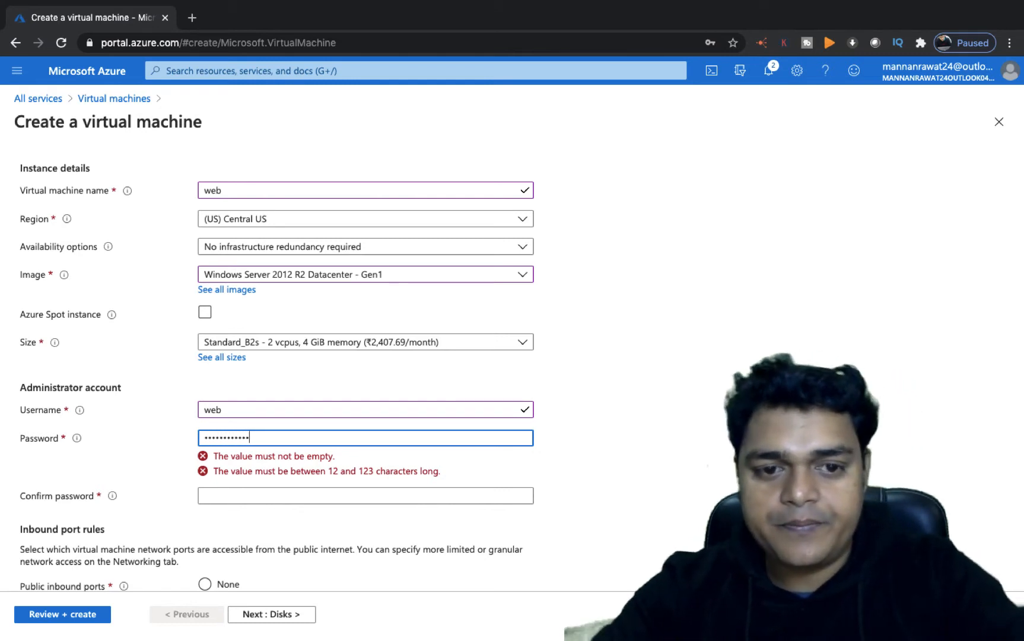
pyautogui.click(274, 465)
pyautogui.write('*')
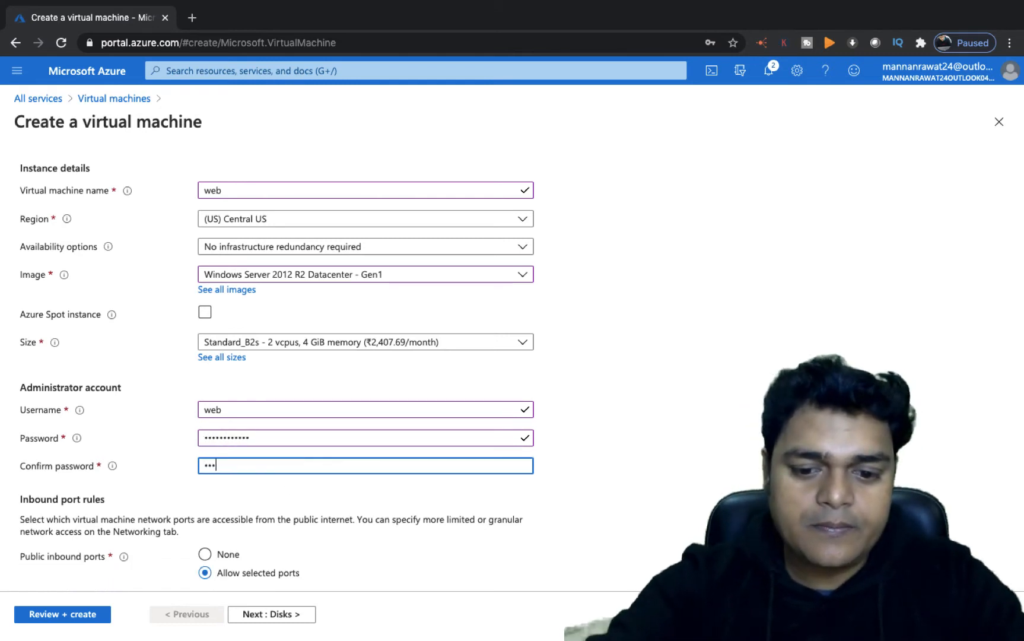
pyautogui.write('*****')
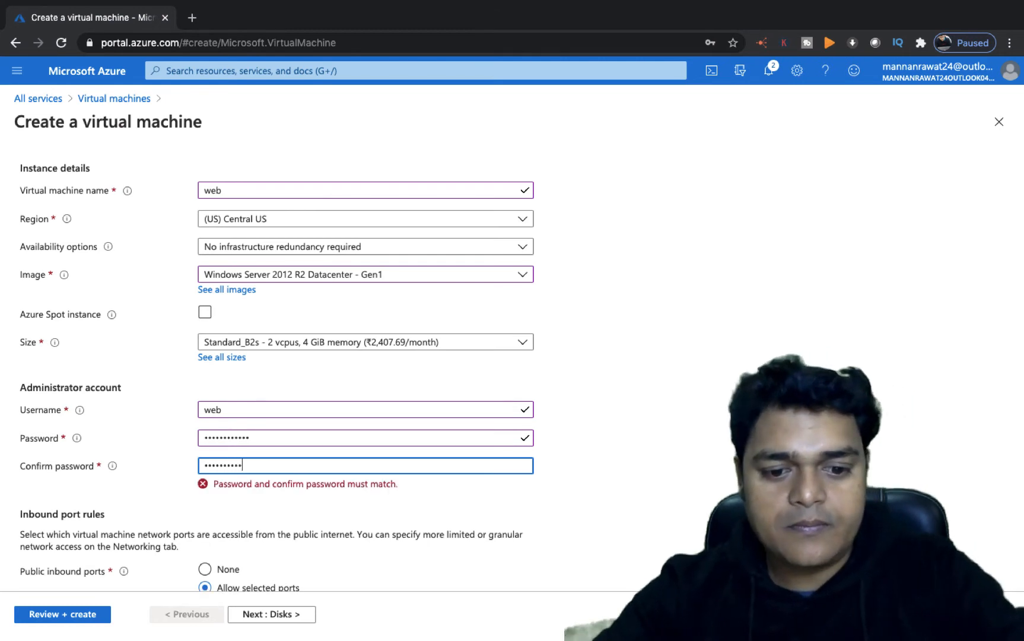
# - Allow HTTP (80) and HTTPS (443) inbound ports in addition to RDP (3389)
pyautogui.scroll(-4, 274, 470)
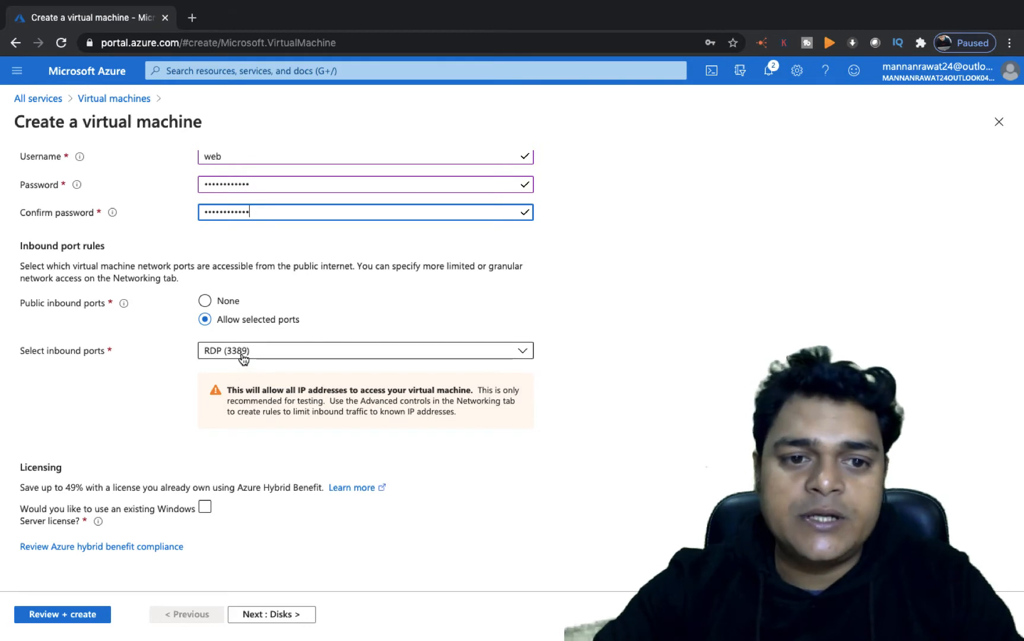
pyautogui.click(257, 354)
pyautogui.click(210, 372)
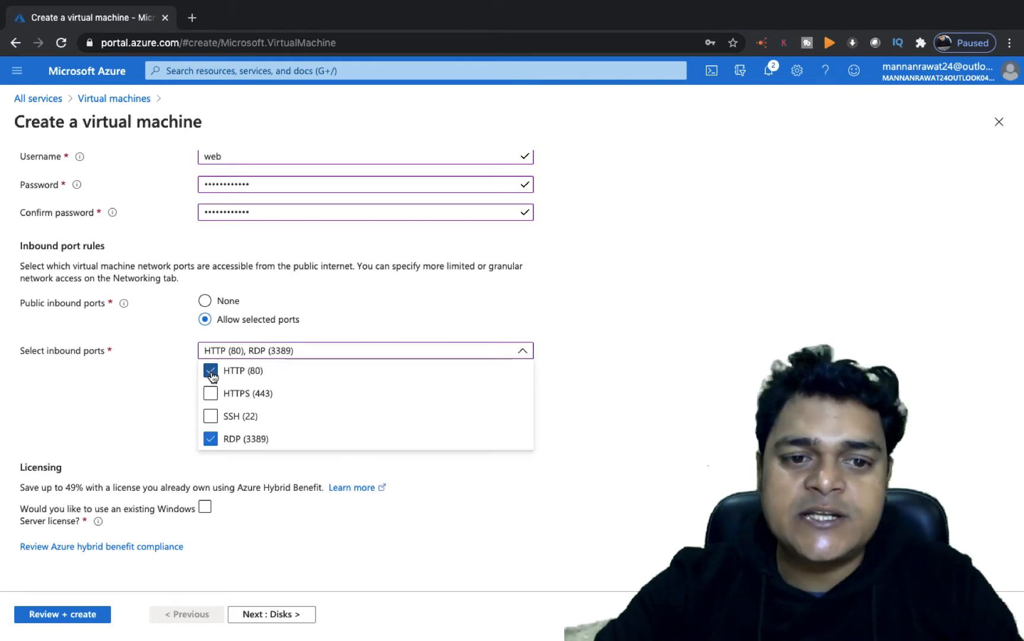
pyautogui.click(211, 393)
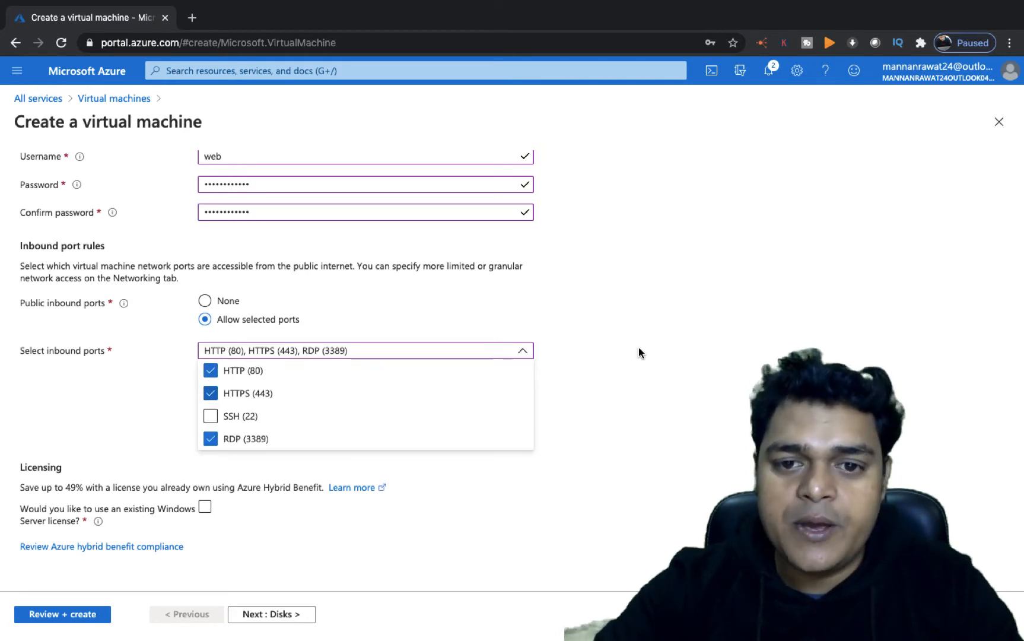
pyautogui.click(646, 351)
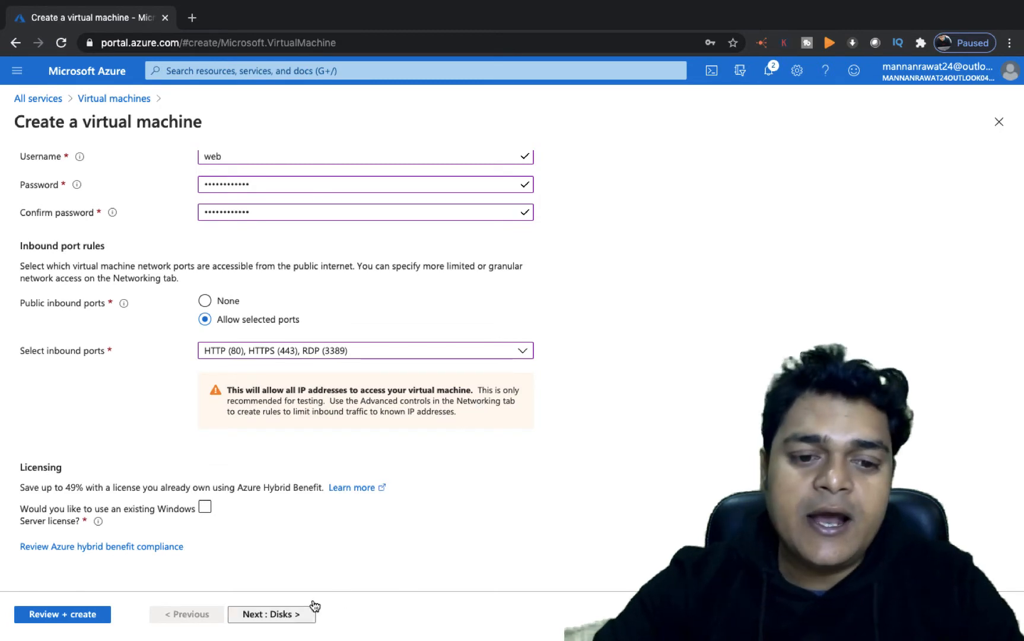
# - Move on to networking and set the VM's subnet to VM-Subent in app-v-net
pyautogui.click(294, 614)
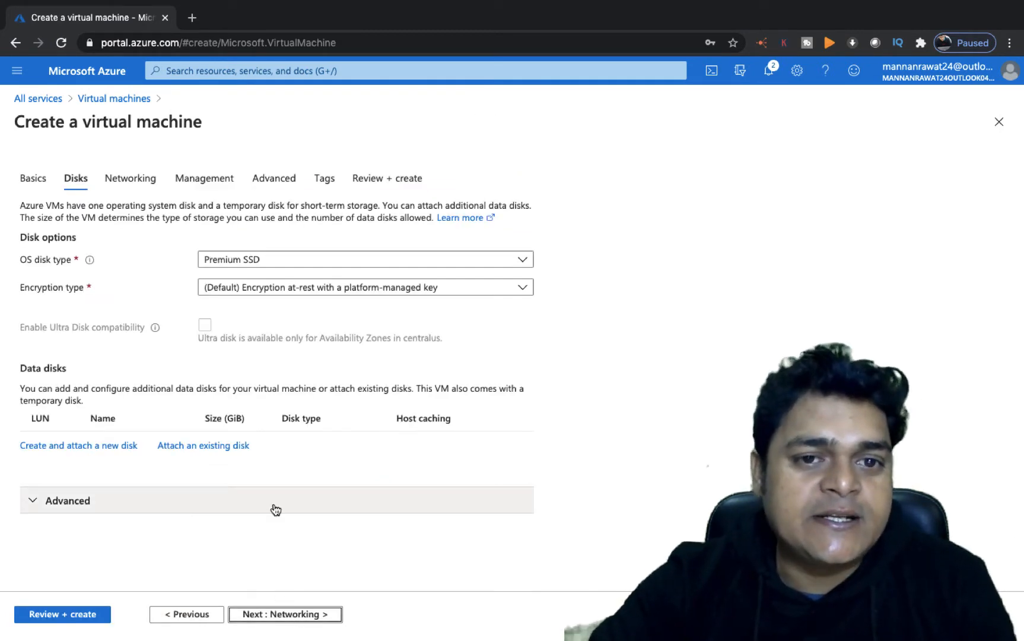
pyautogui.click(274, 613)
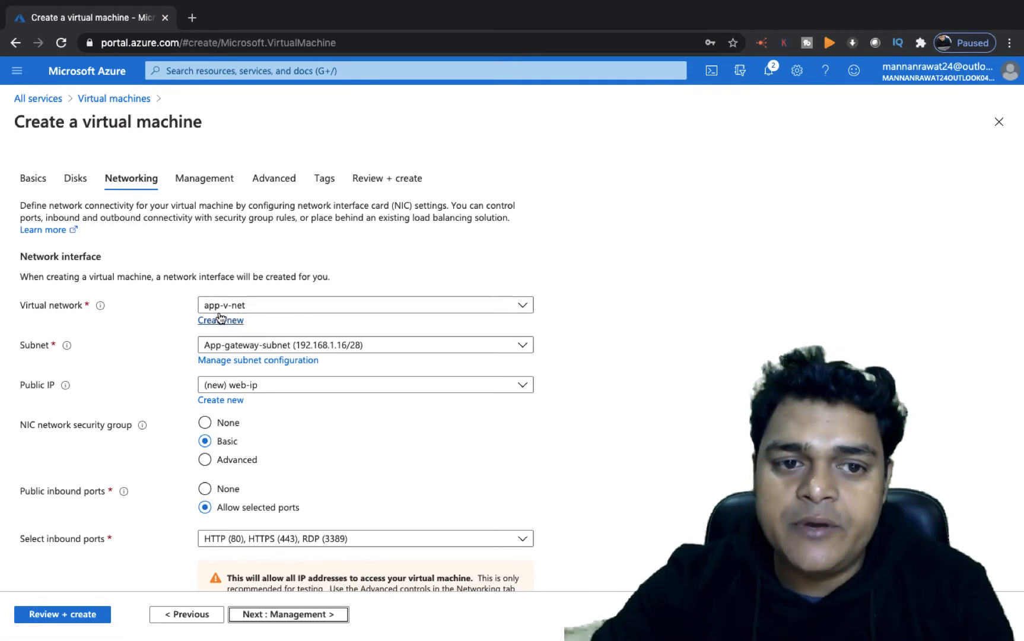
pyautogui.click(285, 350)
pyautogui.click(238, 416)
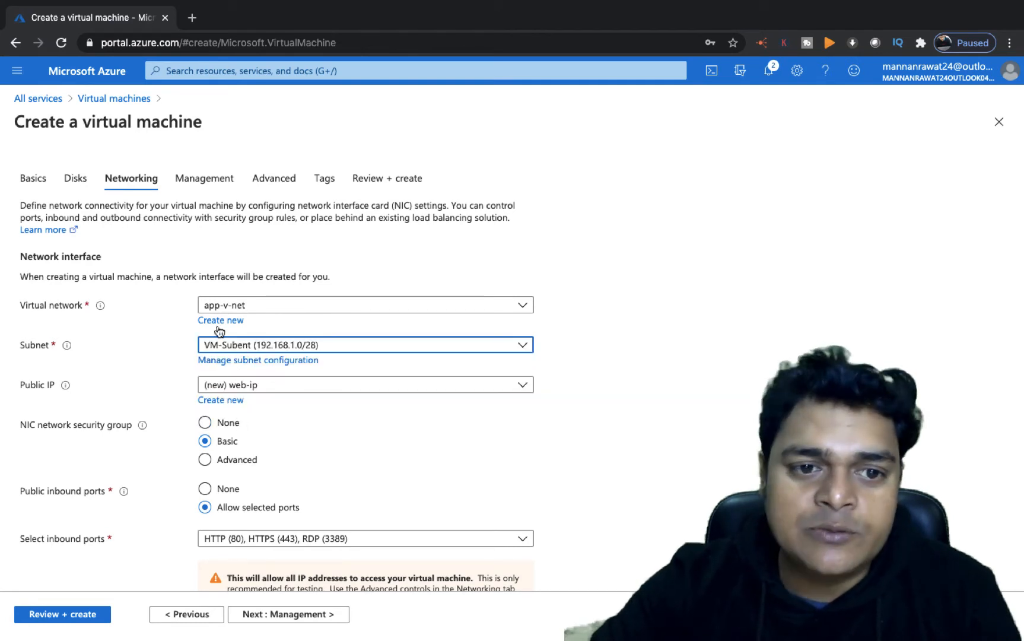
# - Review and create the web virtual machine with the remaining default settings
pyautogui.click(296, 616)
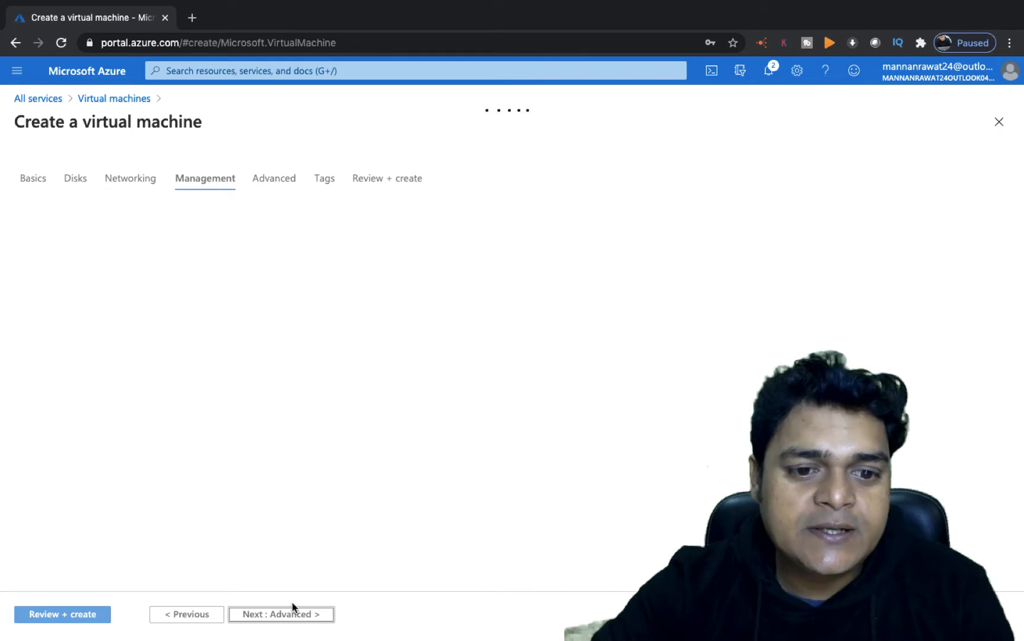
pyautogui.click(282, 615)
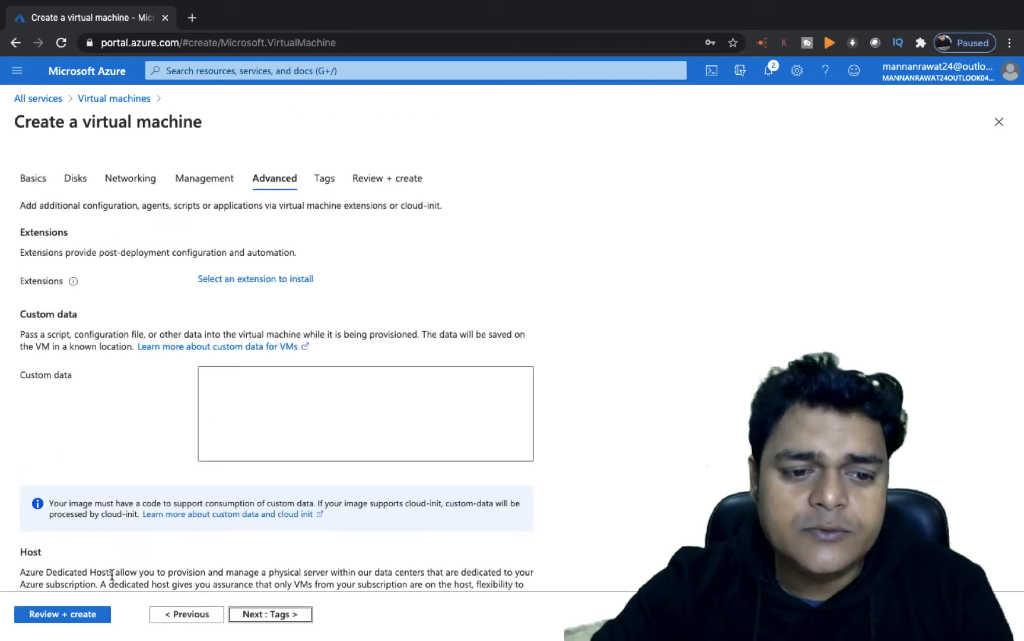
pyautogui.click(86, 614)
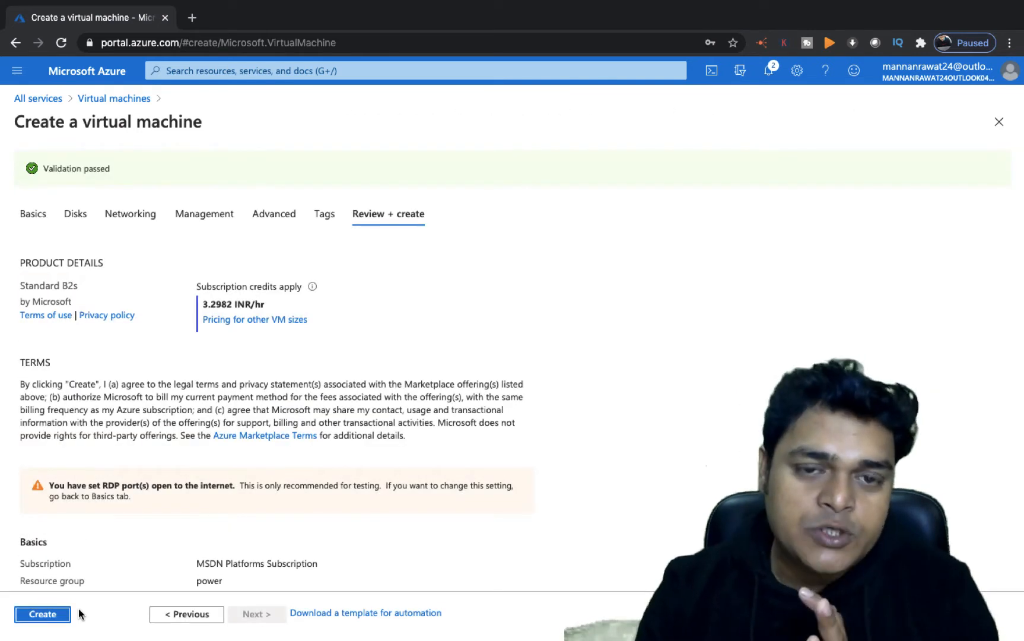
pyautogui.click(58, 615)
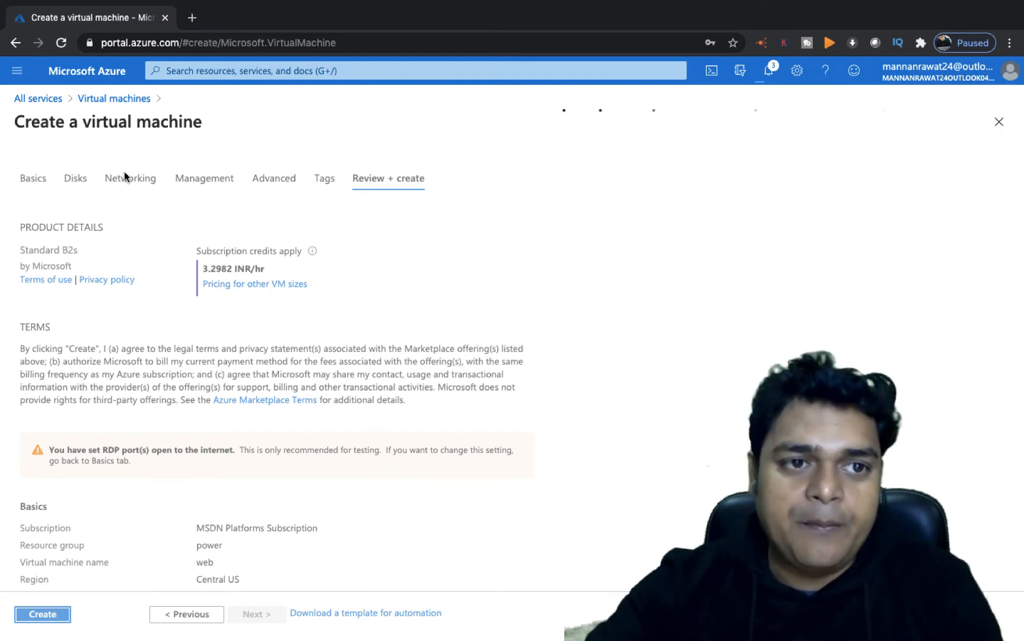
# - Navigate from the home page to the Networking category of all services
pyautogui.click(41, 98)
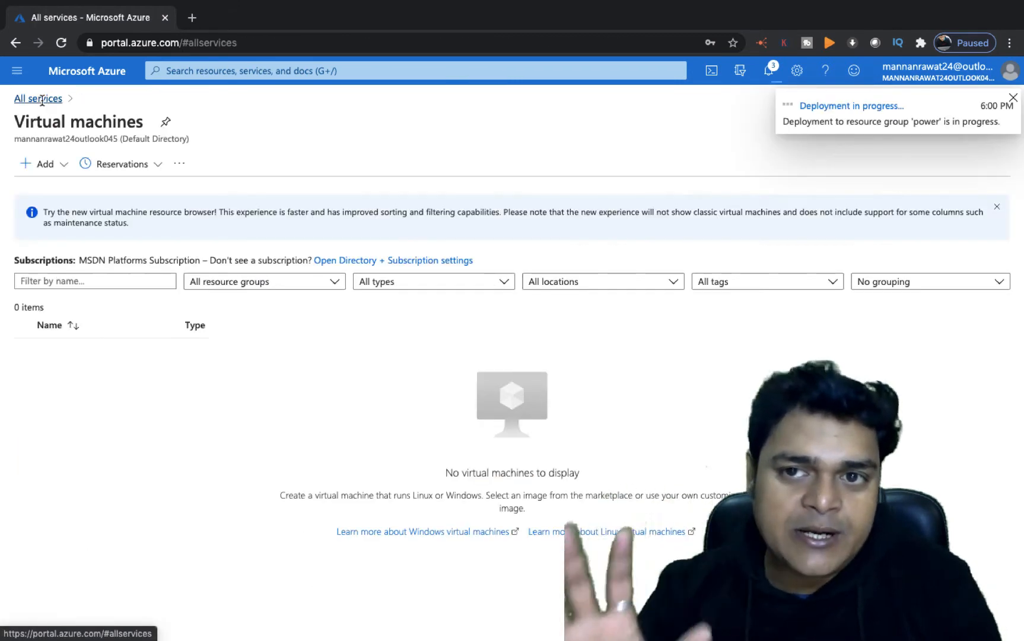
pyautogui.click(73, 74)
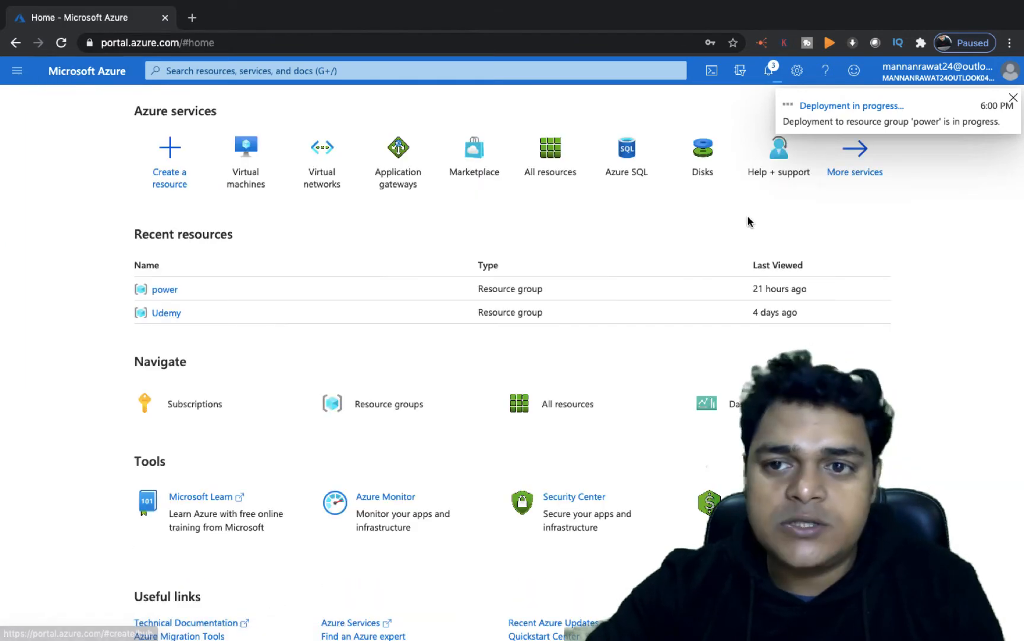
pyautogui.click(859, 172)
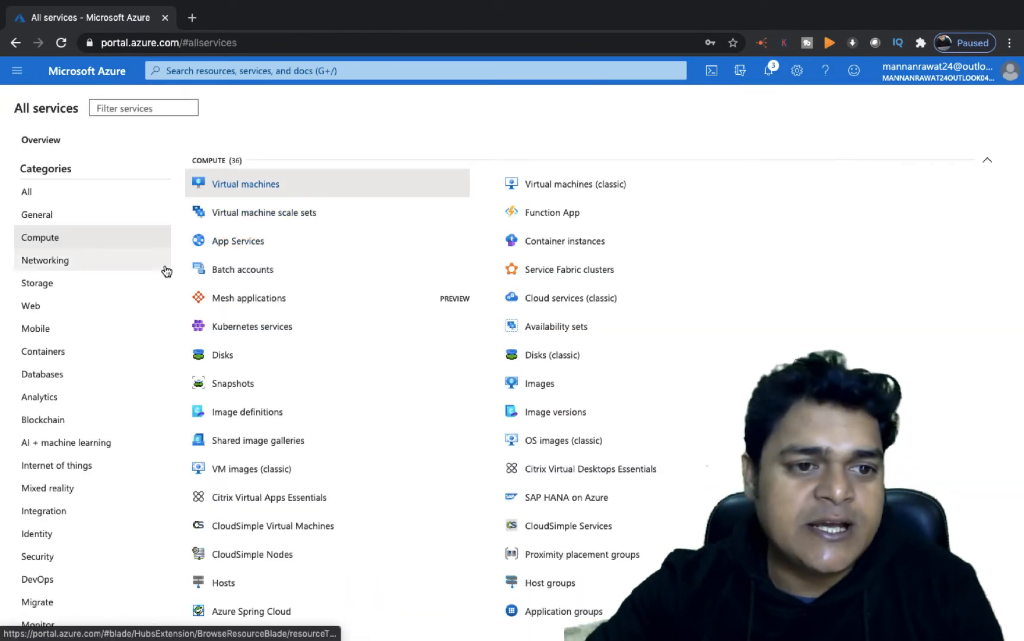
pyautogui.click(56, 267)
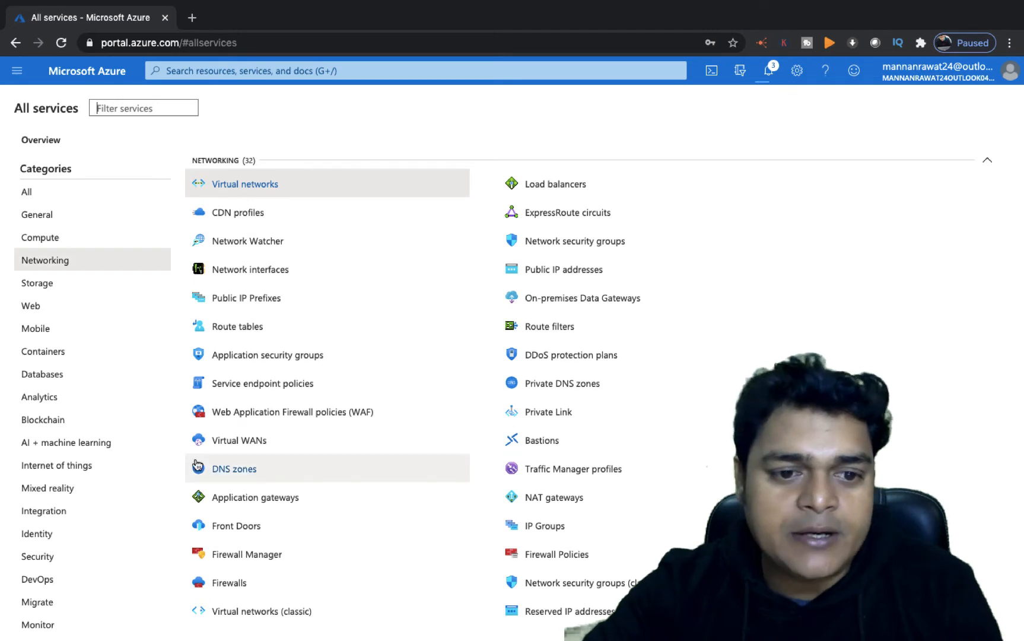
# - Start creating an application gateway and choose the power resource group
pyautogui.click(261, 504)
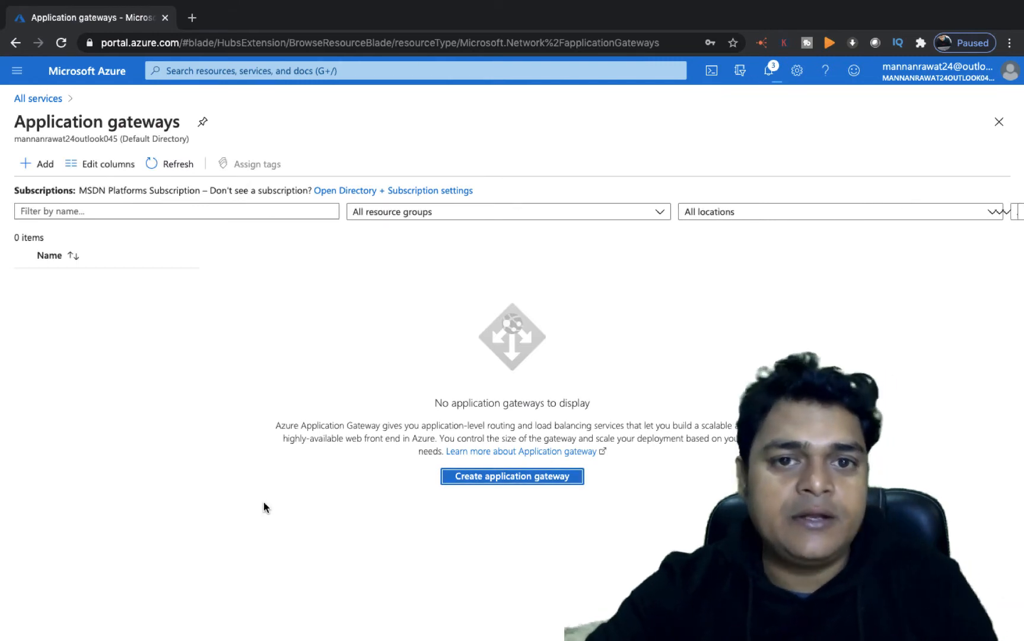
pyautogui.press('Return')
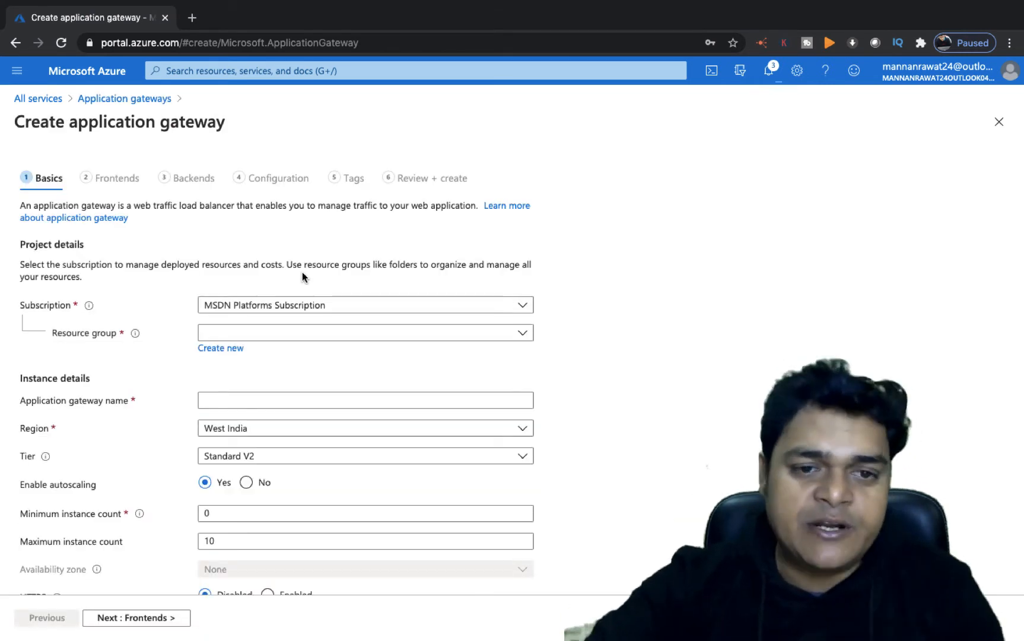
pyautogui.click(269, 332)
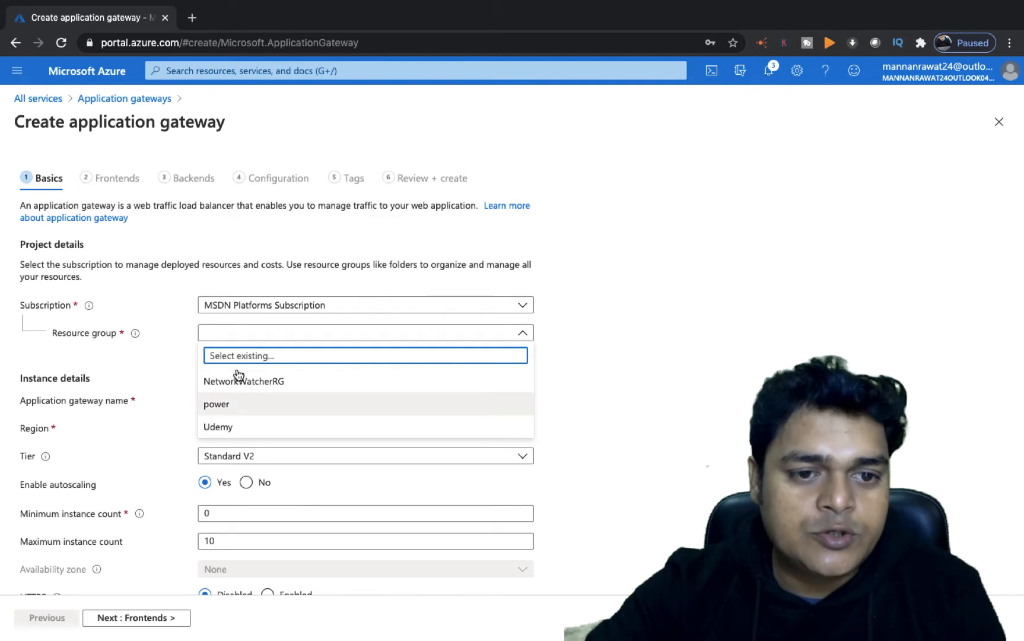
pyautogui.click(228, 402)
# - Name the application gateway Training-app-gateway
pyautogui.click(248, 401)
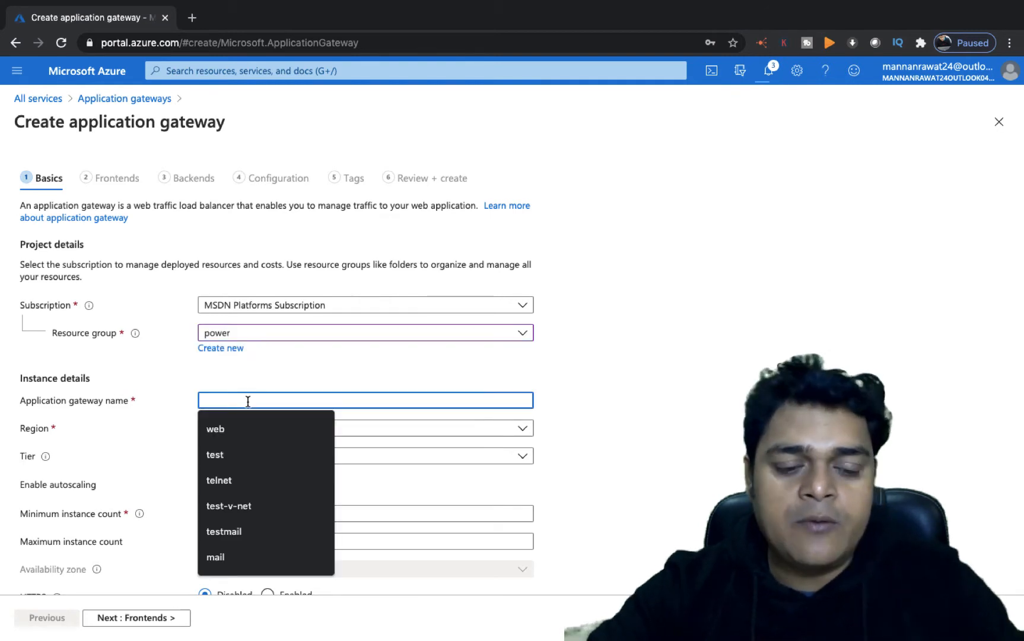
pyautogui.write('Trai')
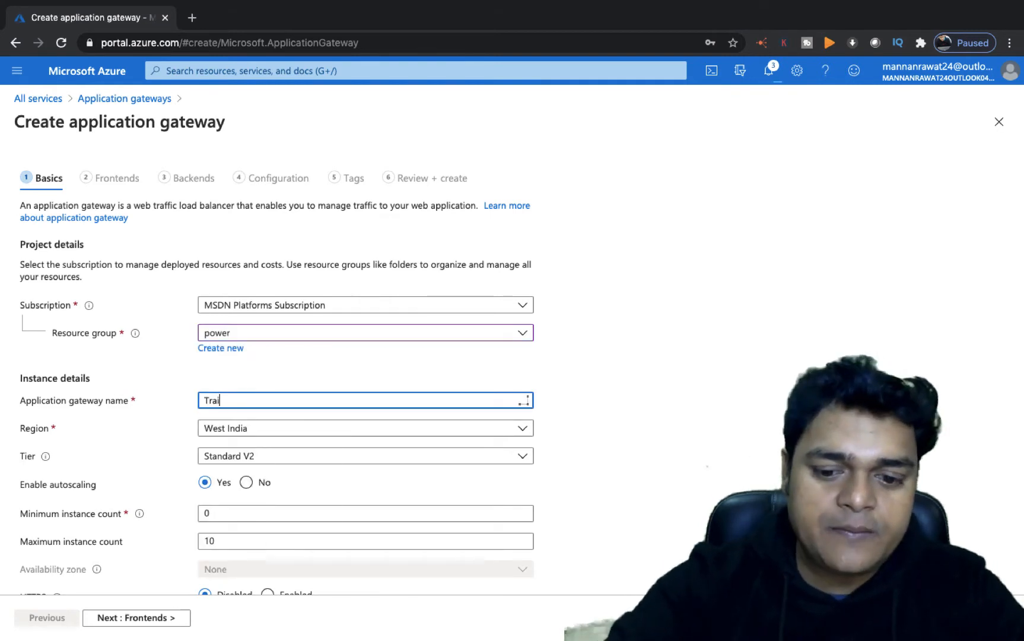
pyautogui.write('ning-a')
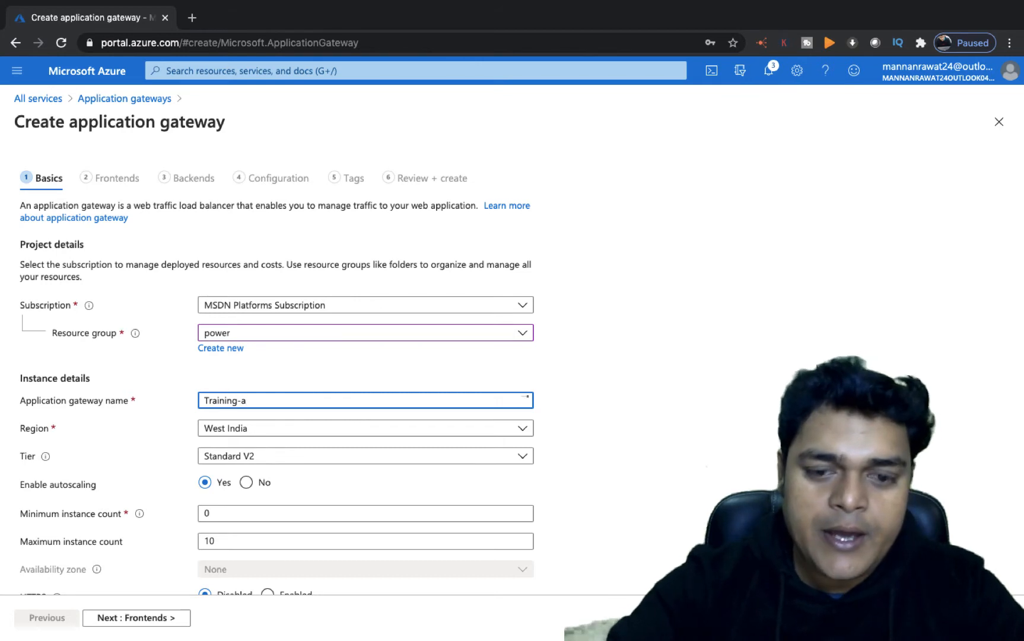
pyautogui.write('pp-gatew')
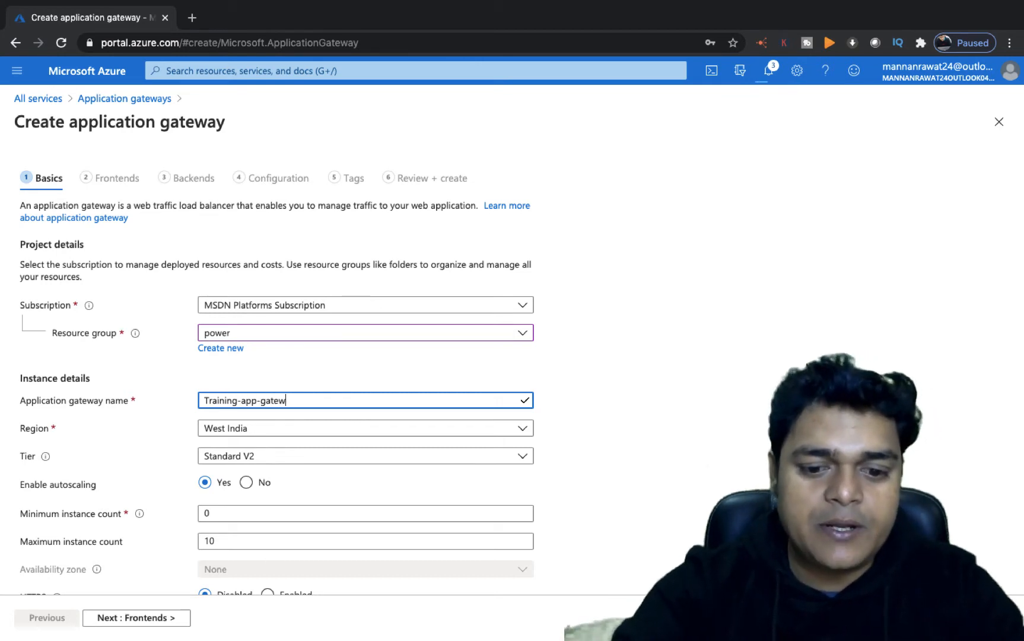
pyautogui.write('ay')
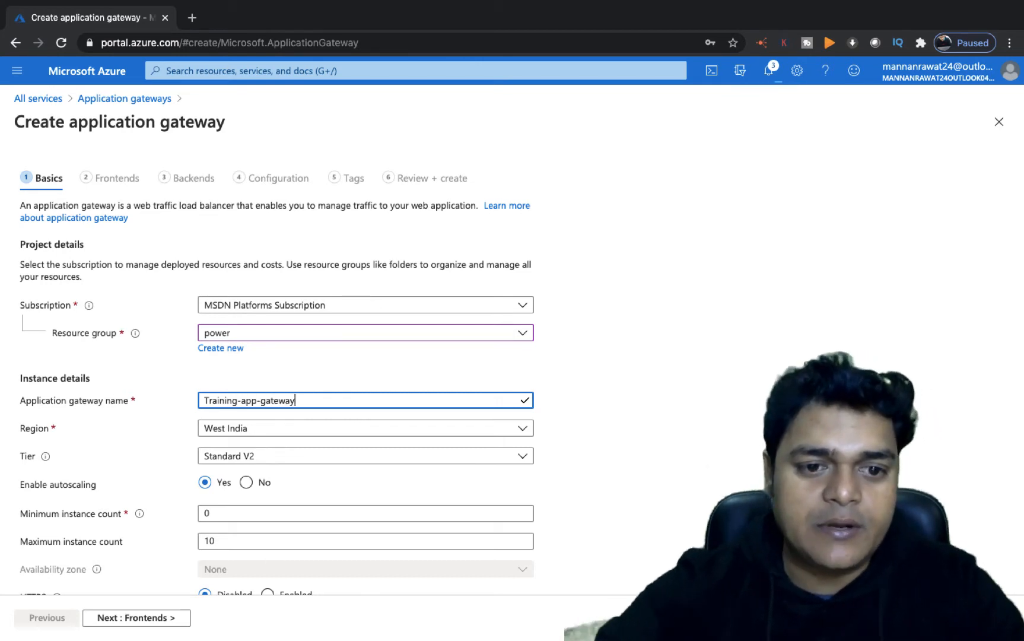
# - Set the gateway's region to Central US
pyautogui.click(246, 436)
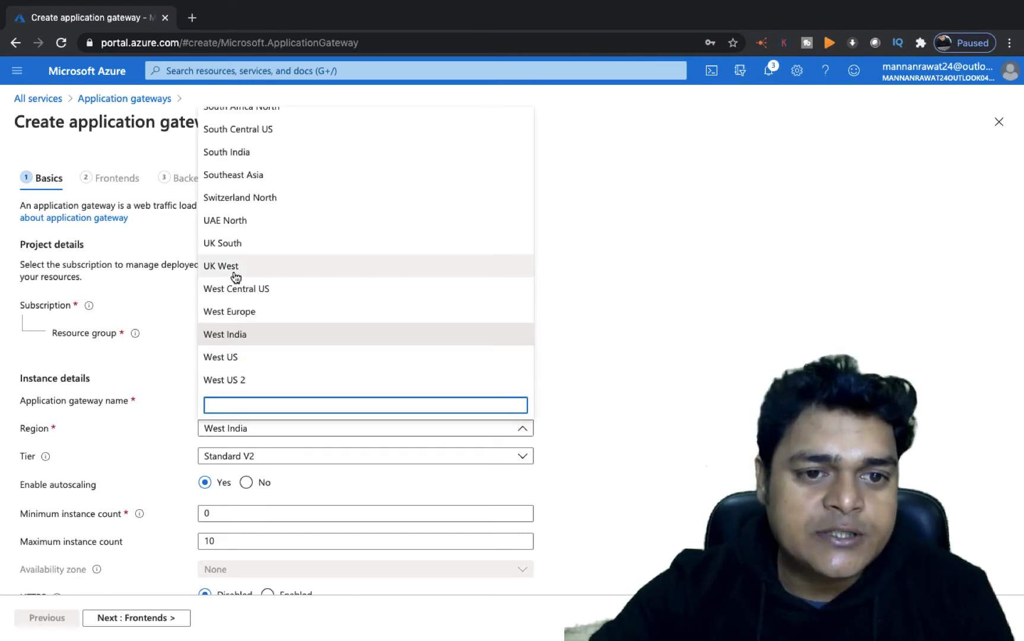
pyautogui.scroll(3, 235, 277)
pyautogui.scroll(3, 236, 276)
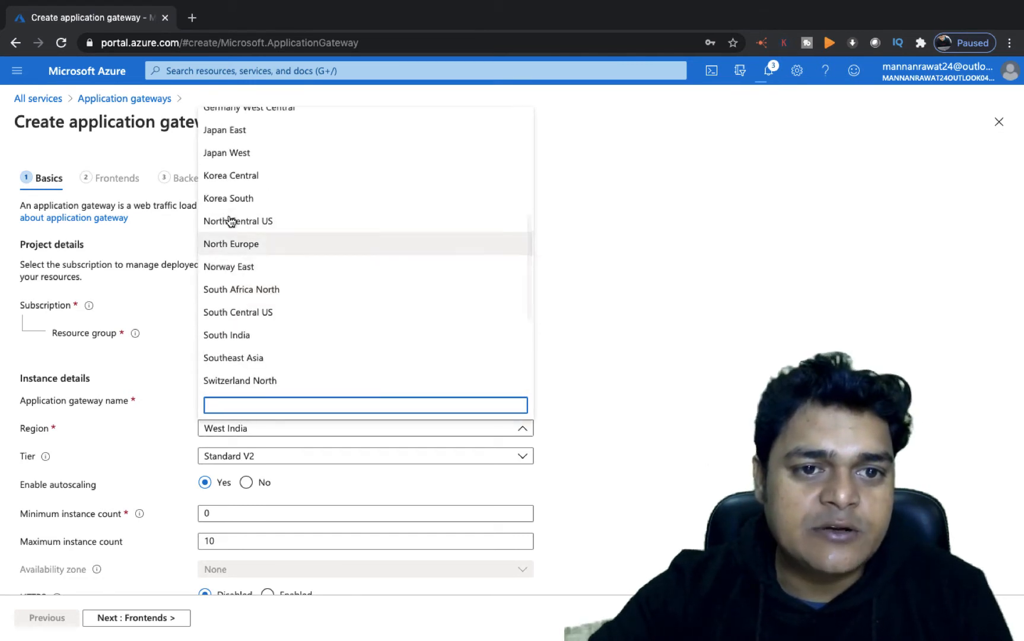
pyautogui.scroll(2, 237, 264)
pyautogui.scroll(5, 238, 261)
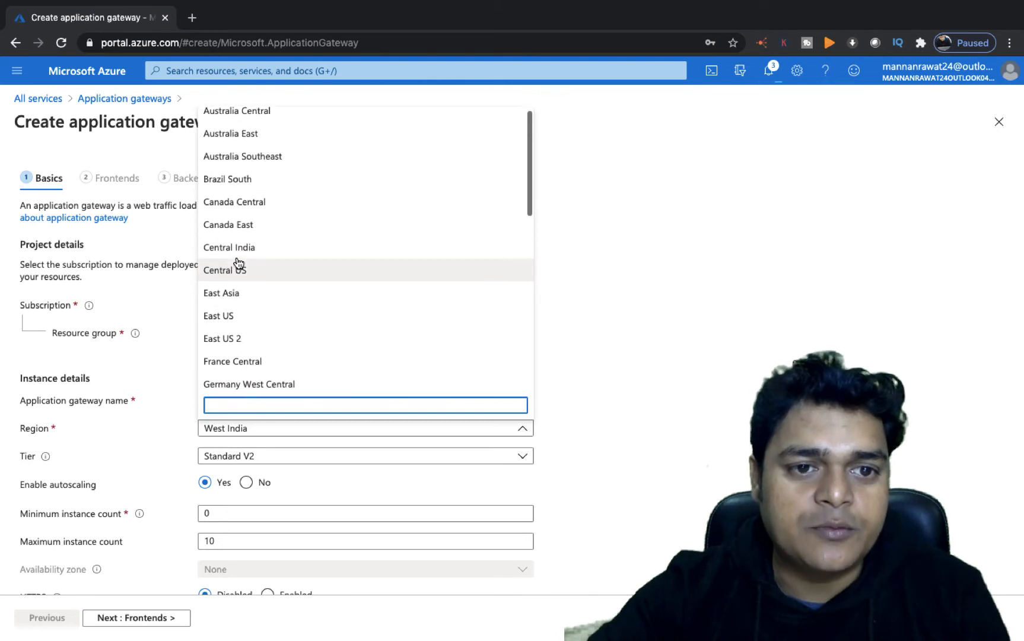
pyautogui.click(233, 270)
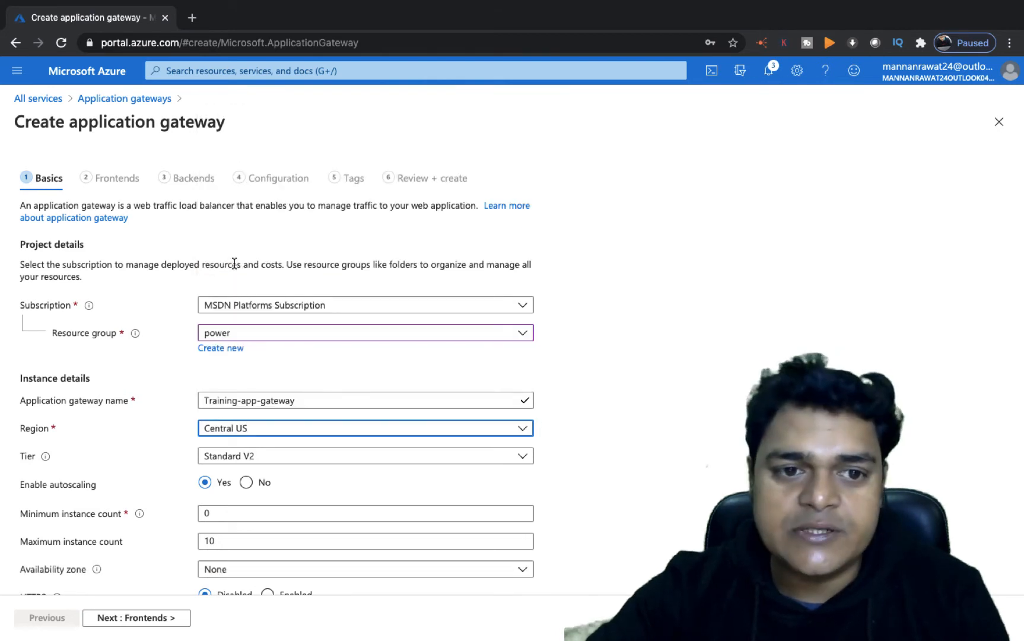
# - Change the gateway tier to Standard
pyautogui.scroll(-3, 313, 452)
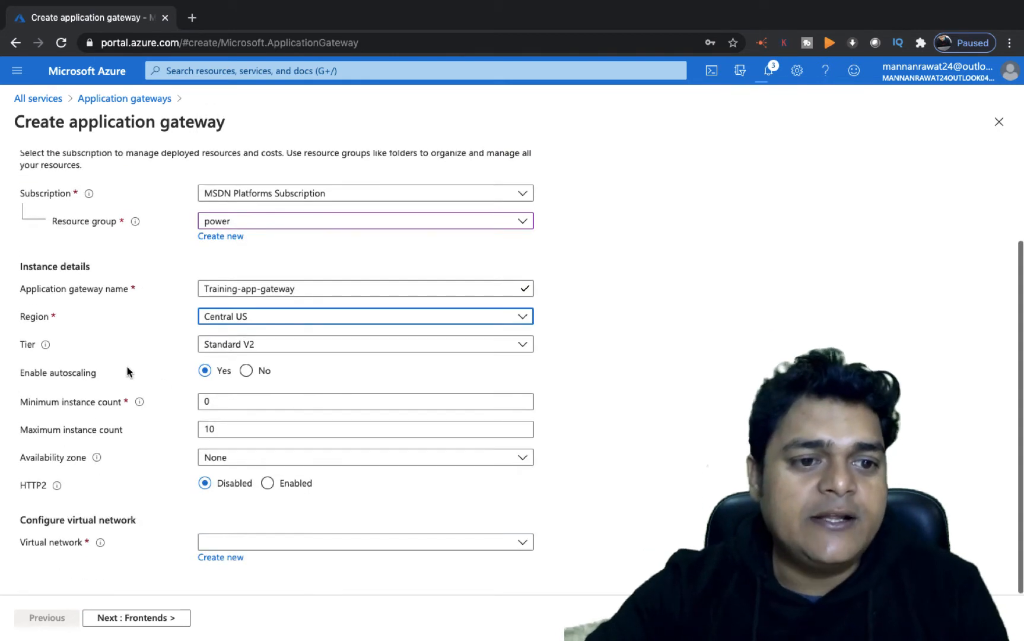
pyautogui.moveTo(46, 348)
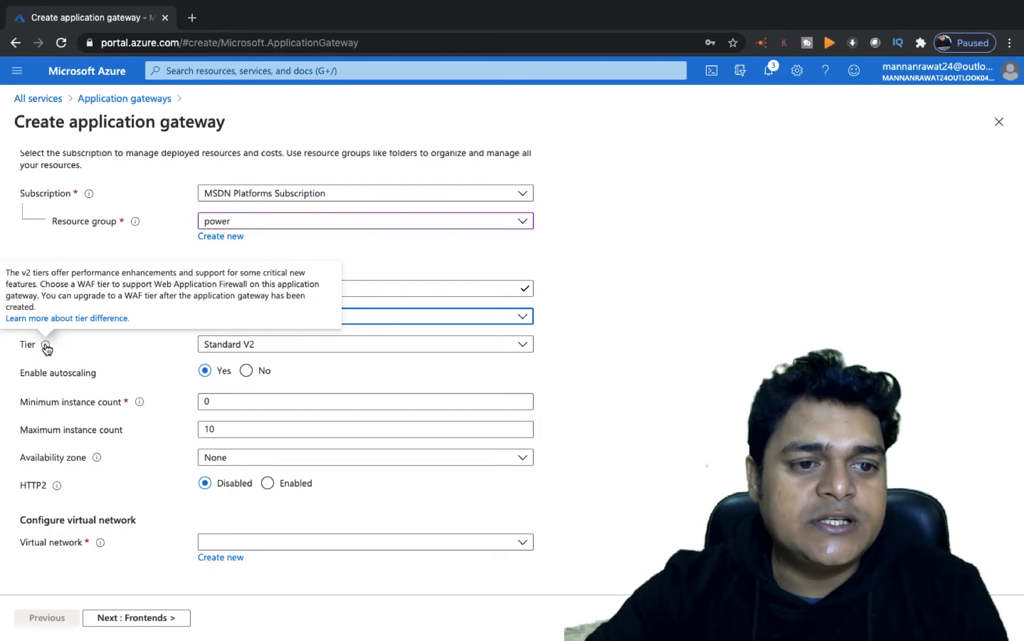
pyautogui.click(366, 345)
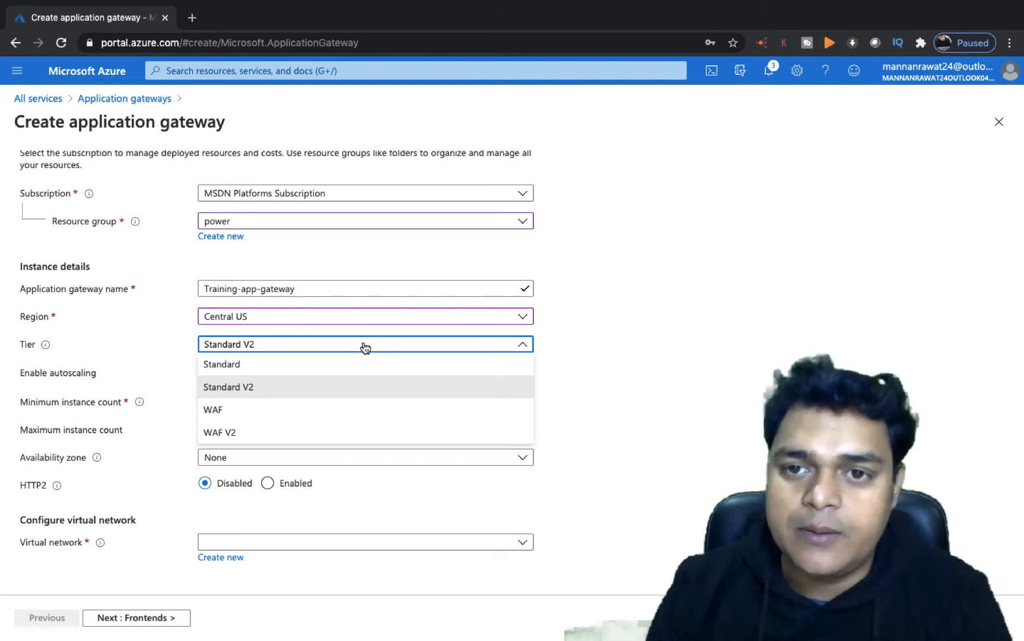
pyautogui.click(250, 364)
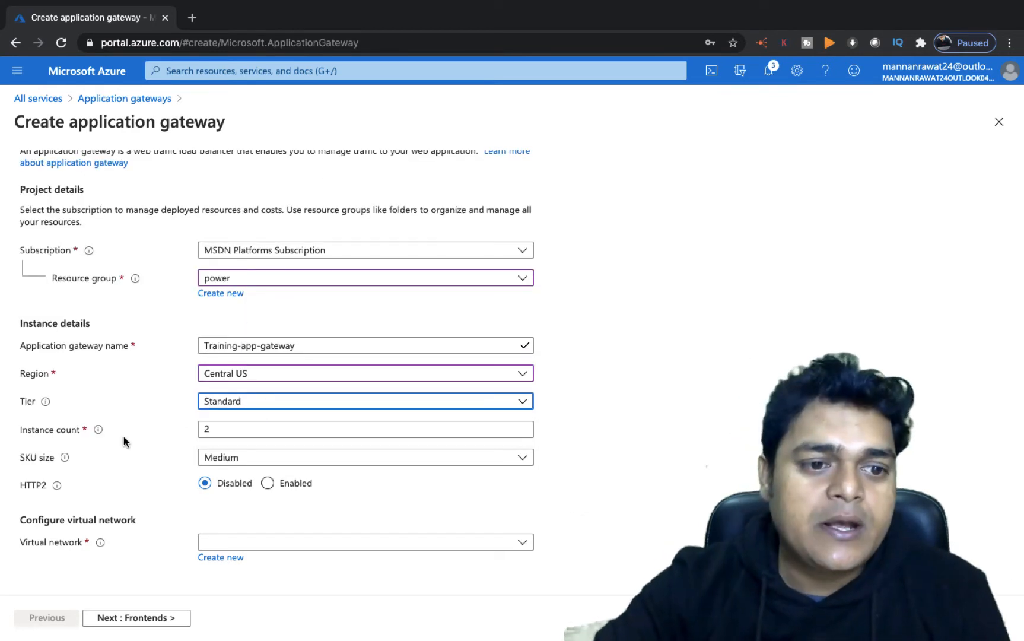
# - Set the instance count to 1 and the SKU size to Small
pyautogui.click(230, 432)
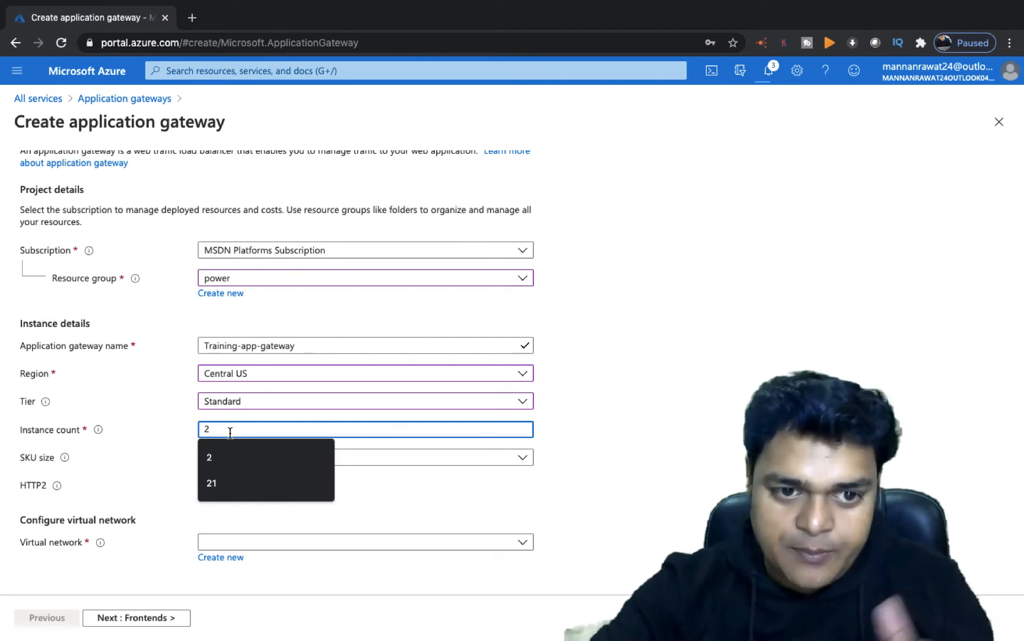
pyautogui.press('BackSpace')
pyautogui.write('1')
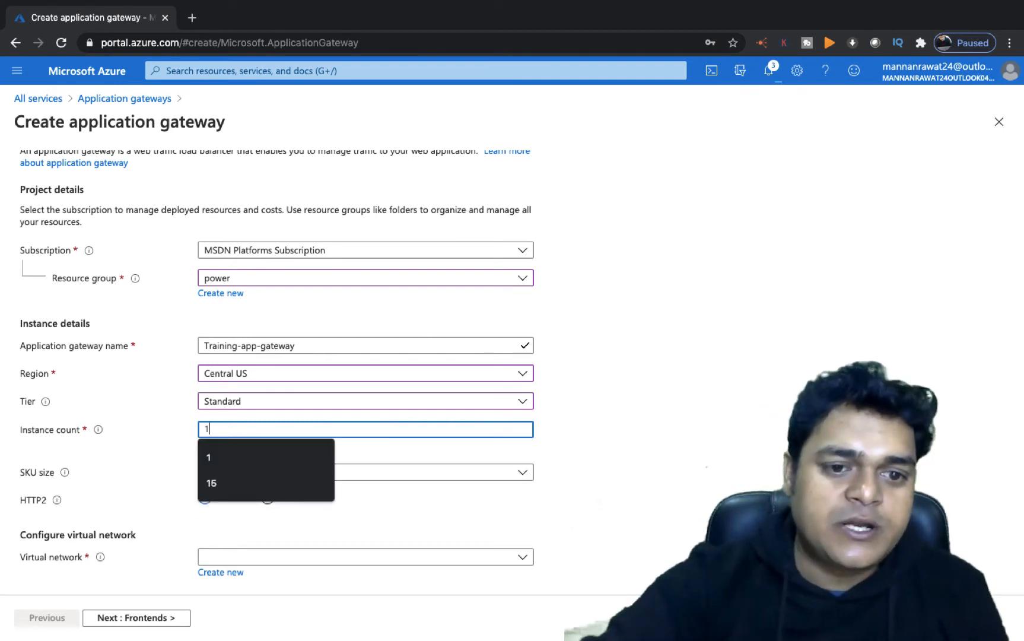
pyautogui.click(238, 465)
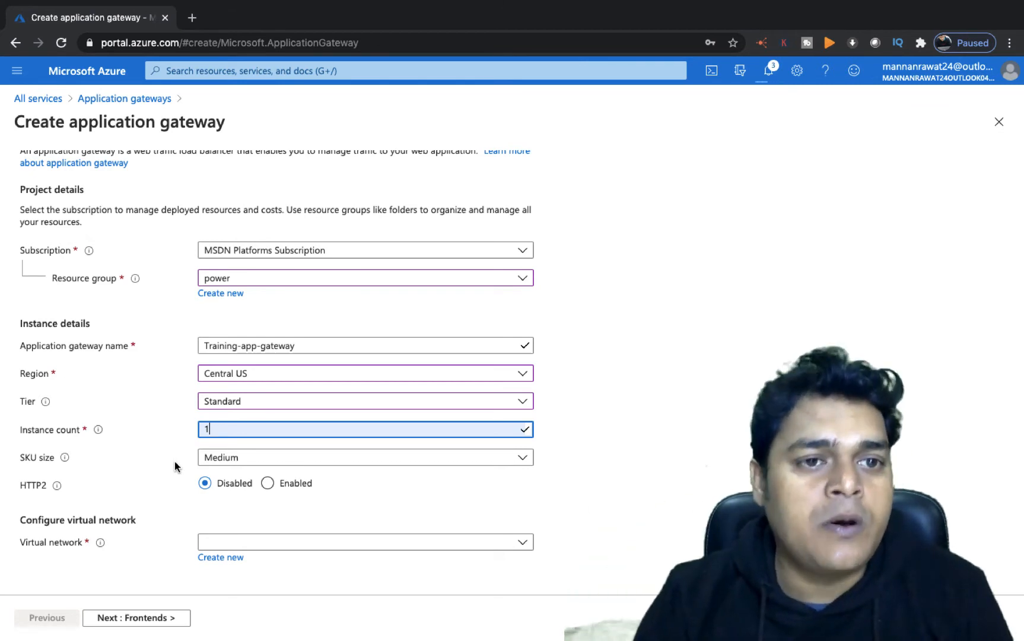
pyautogui.click(264, 466)
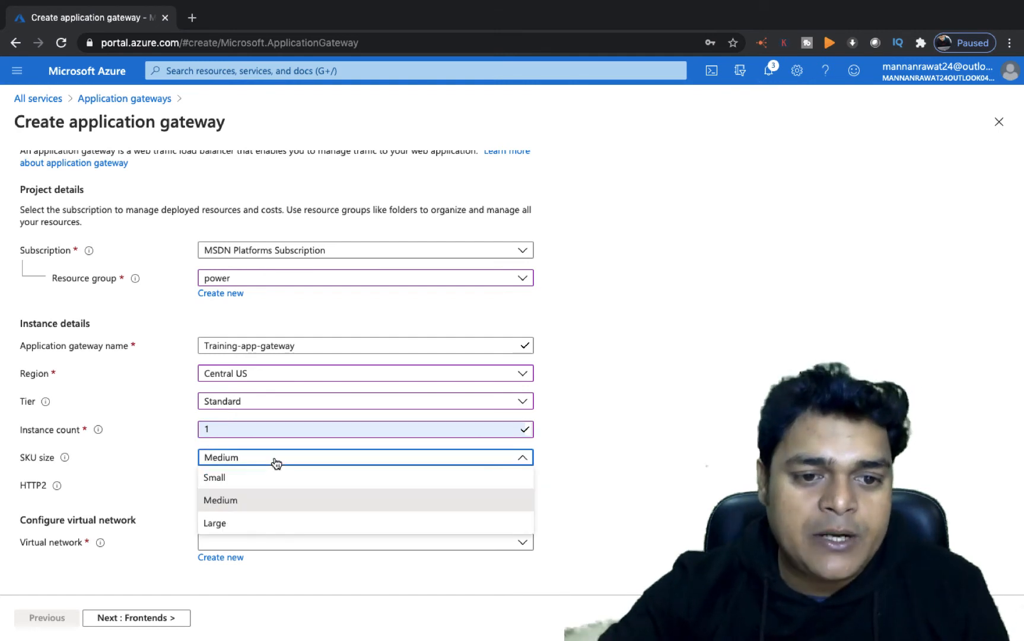
pyautogui.click(226, 482)
pyautogui.moveTo(97, 432)
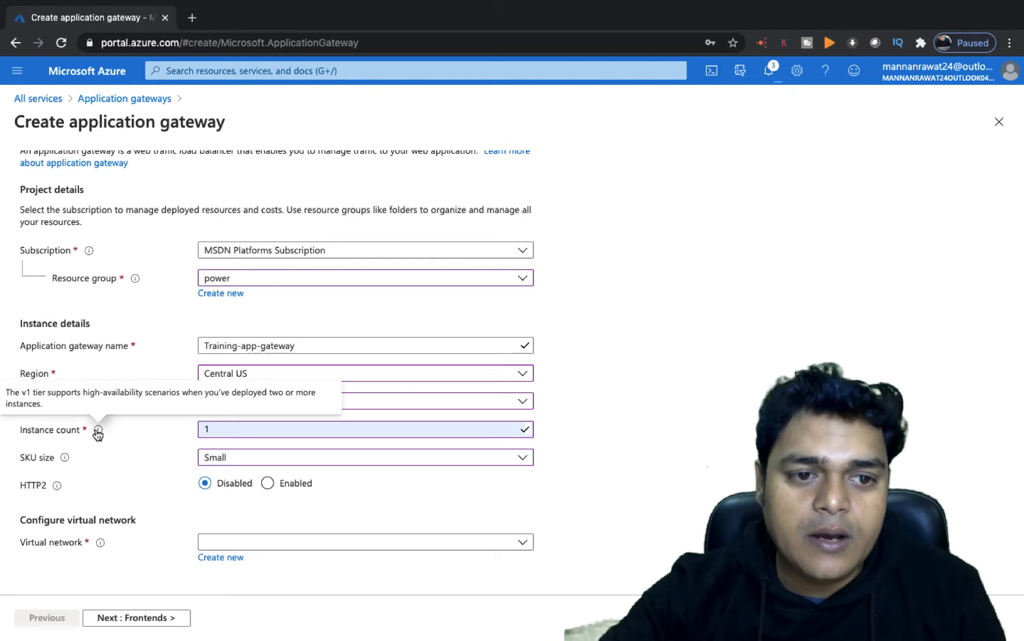
pyautogui.click(279, 462)
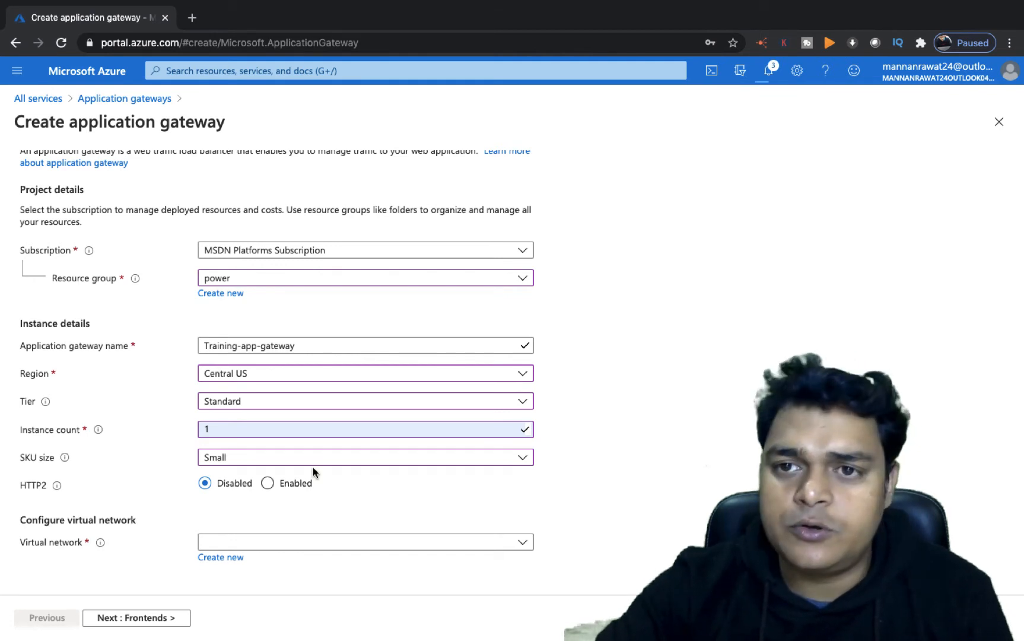
# - Select app-v-net as the gateway's virtual network and continue to the frontends settings
pyautogui.click(271, 545)
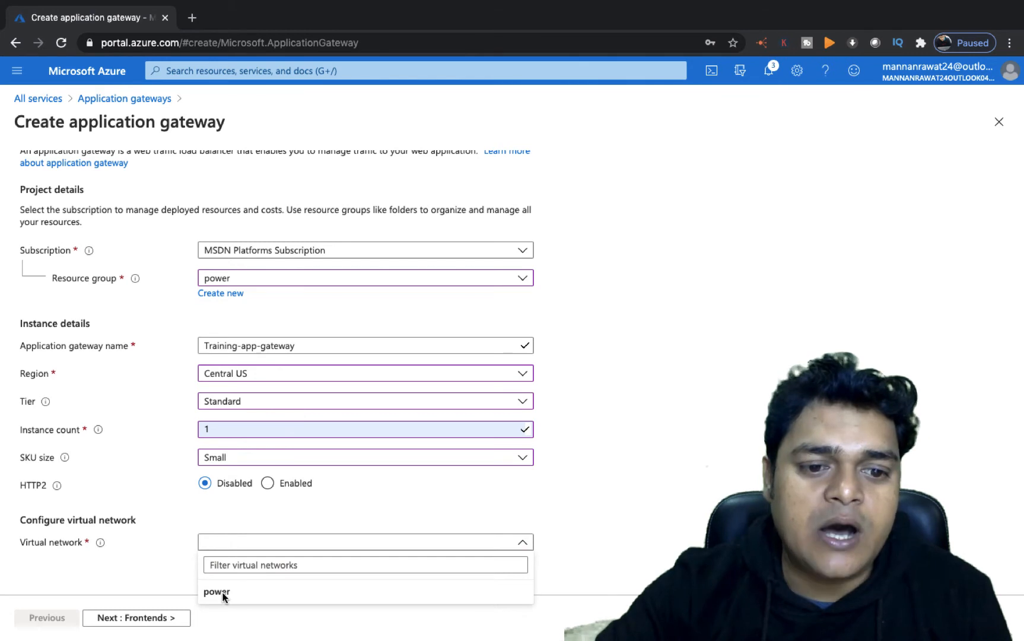
pyautogui.click(554, 474)
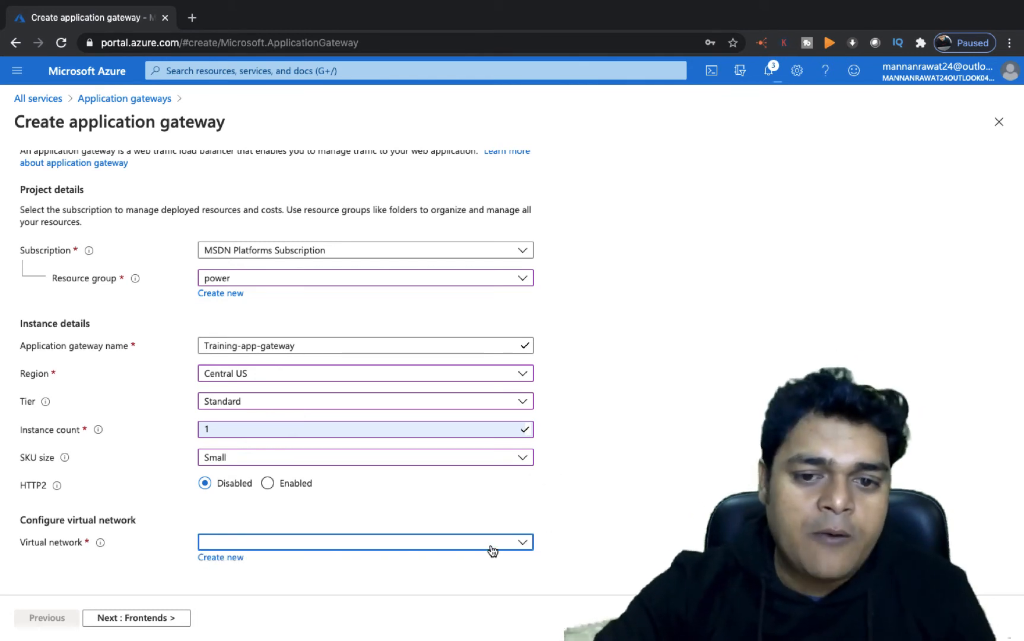
pyautogui.click(525, 541)
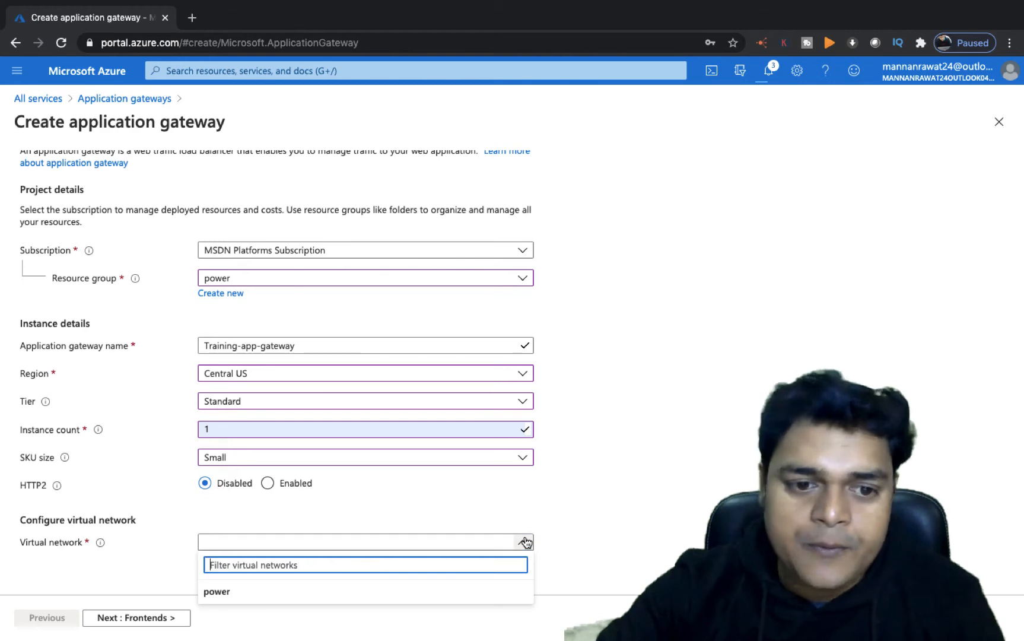
pyautogui.click(220, 593)
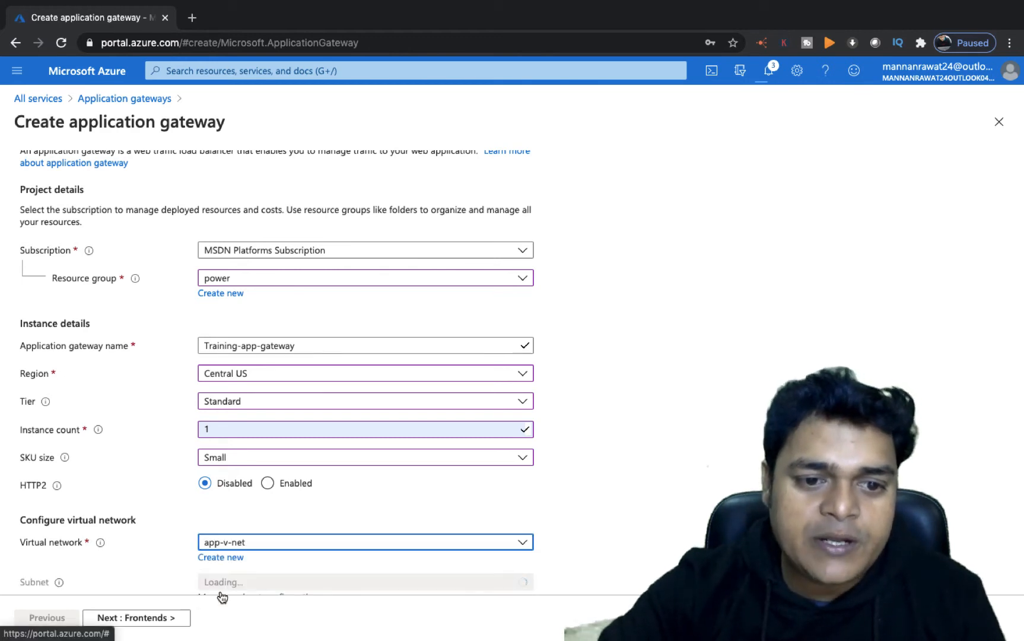
pyautogui.scroll(-1, 235, 552)
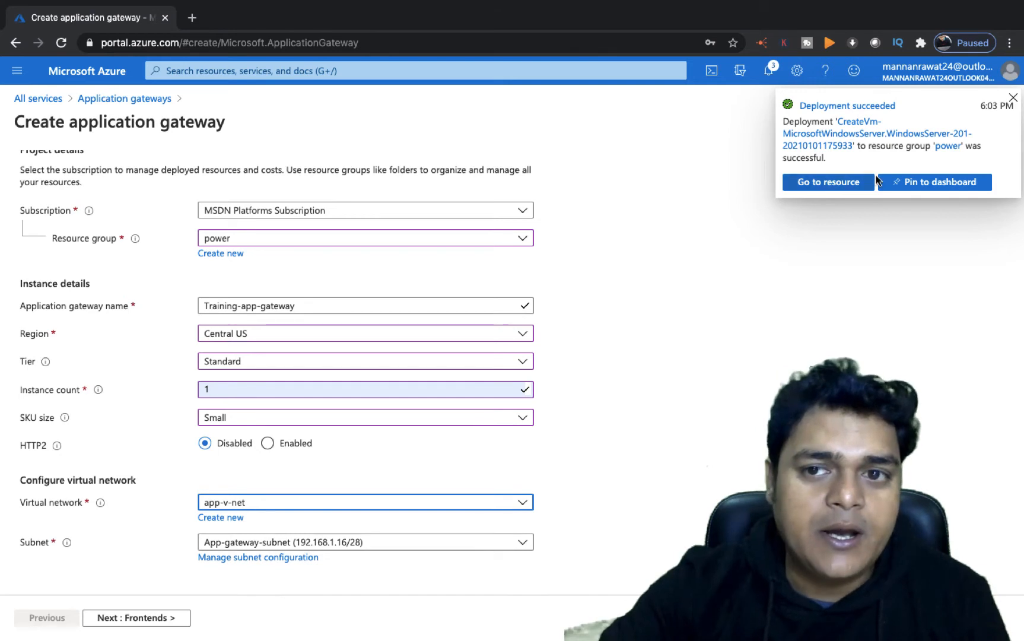
pyautogui.click(1014, 99)
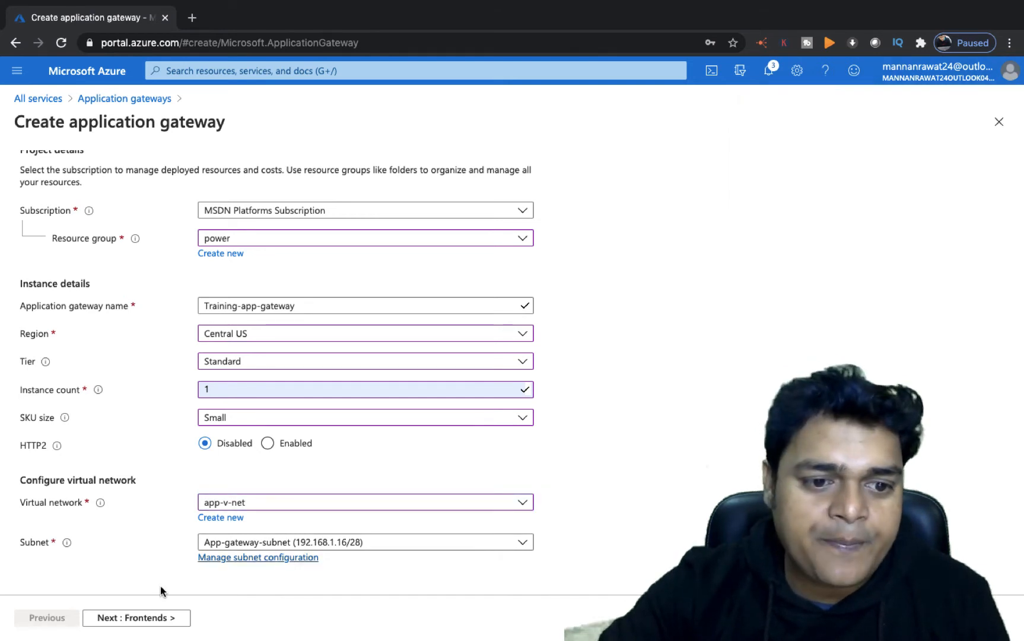
pyautogui.click(134, 620)
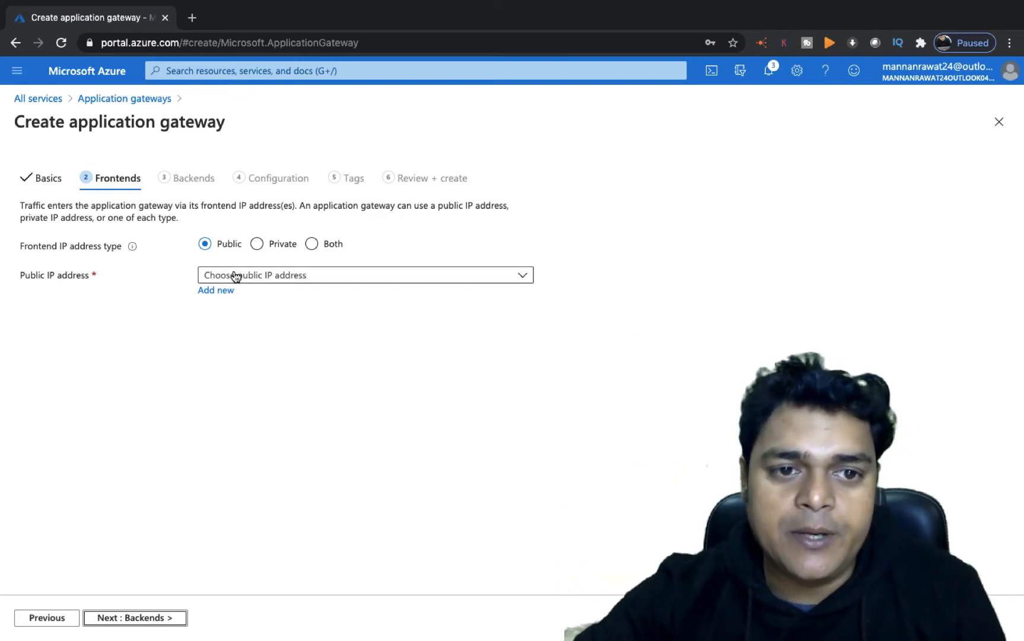
# - Try to use the existing web-ip public IP address for the frontend
pyautogui.click(265, 278)
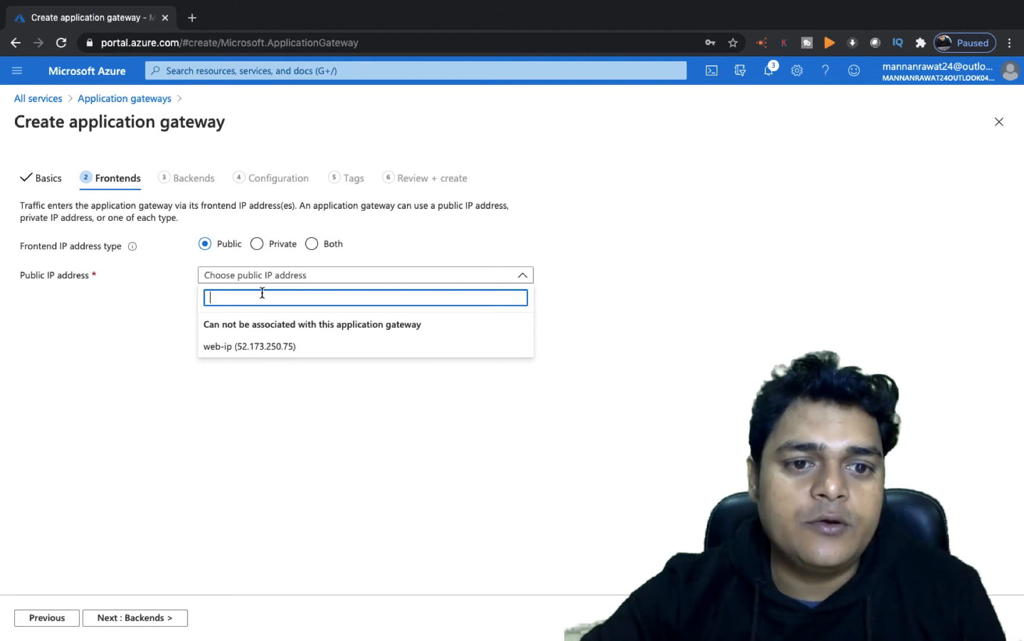
pyautogui.click(240, 348)
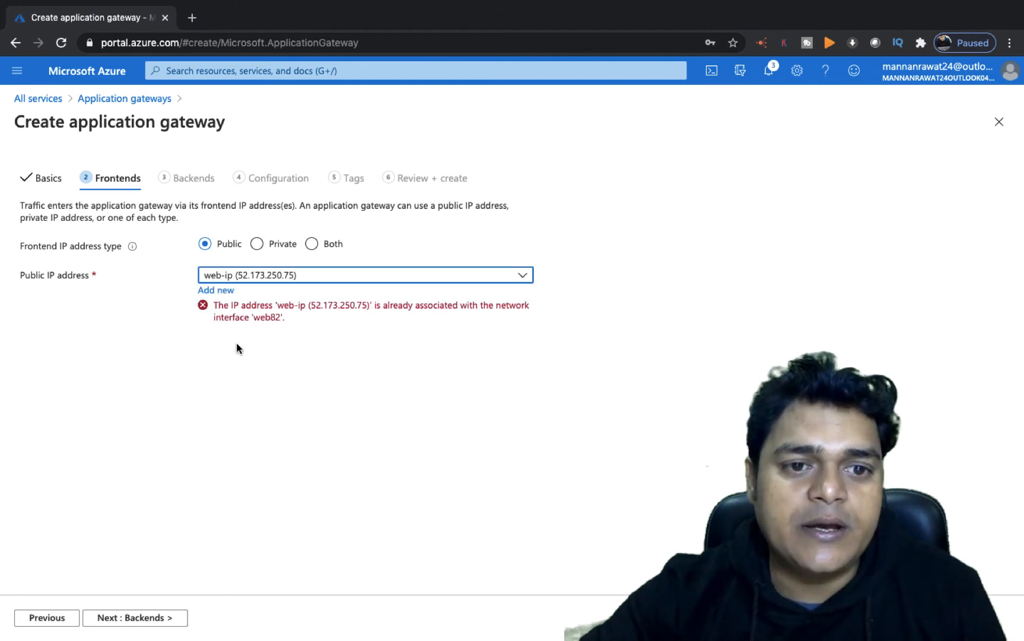
pyautogui.click(304, 279)
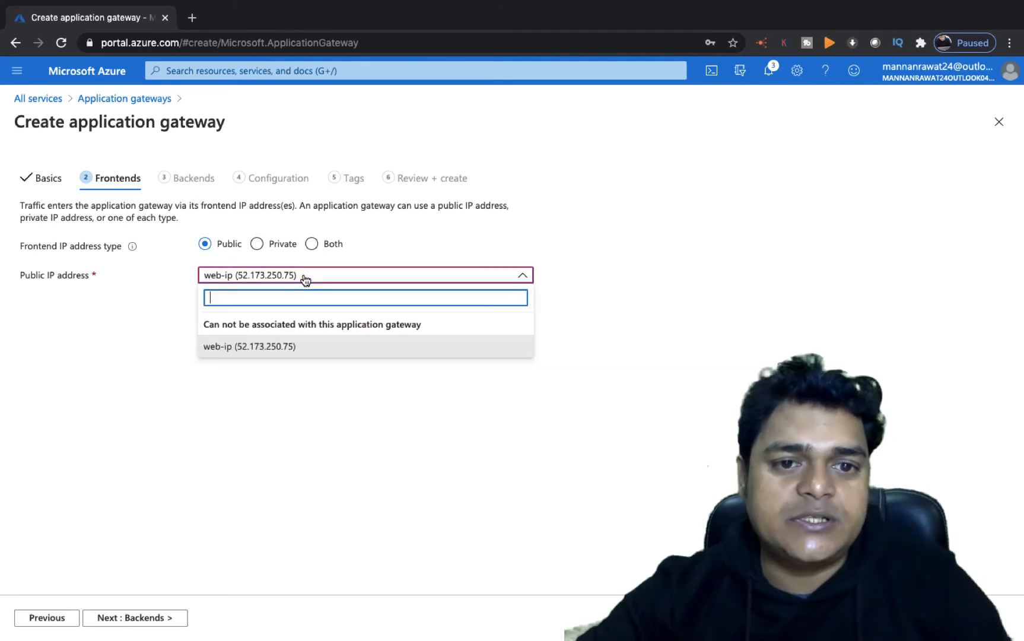
pyautogui.click(393, 279)
# - Create a new public IP address named test-pub-ip for the gateway's frontend
pyautogui.click(216, 291)
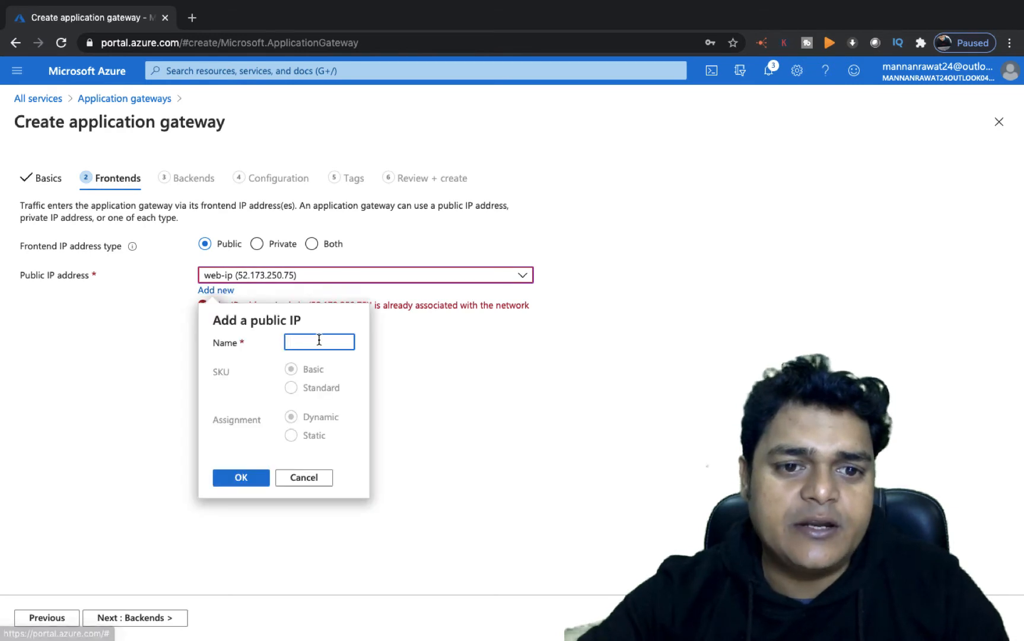
pyautogui.write('test')
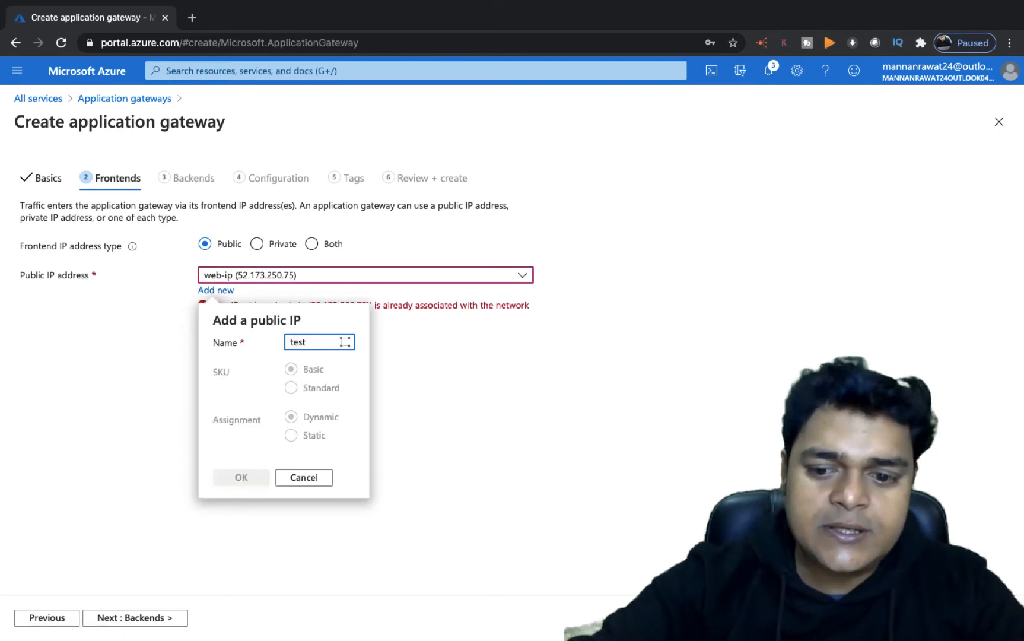
pyautogui.write('-pub-ip')
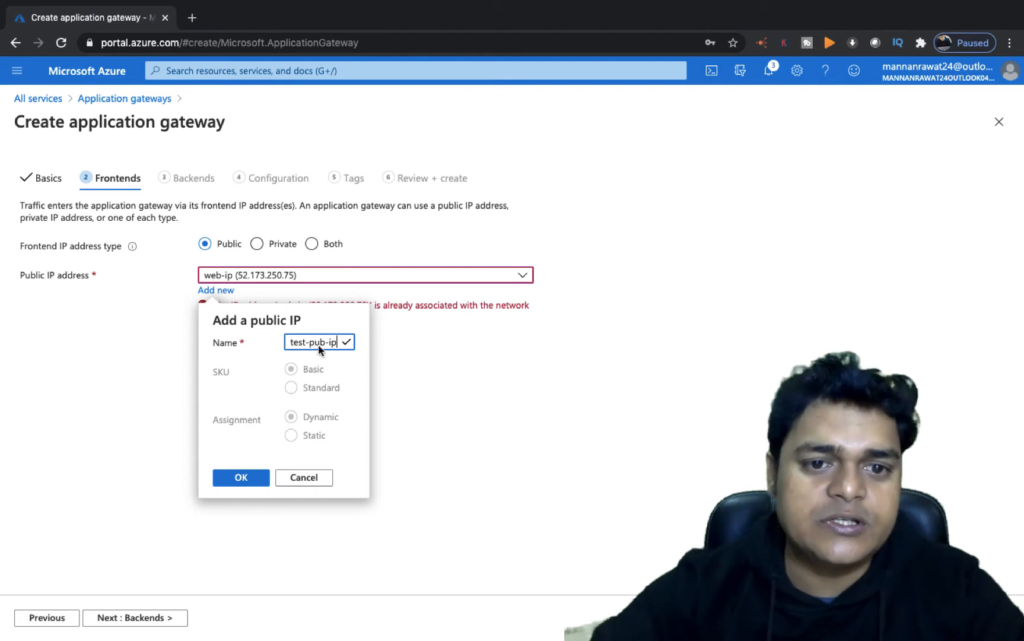
pyautogui.click(246, 477)
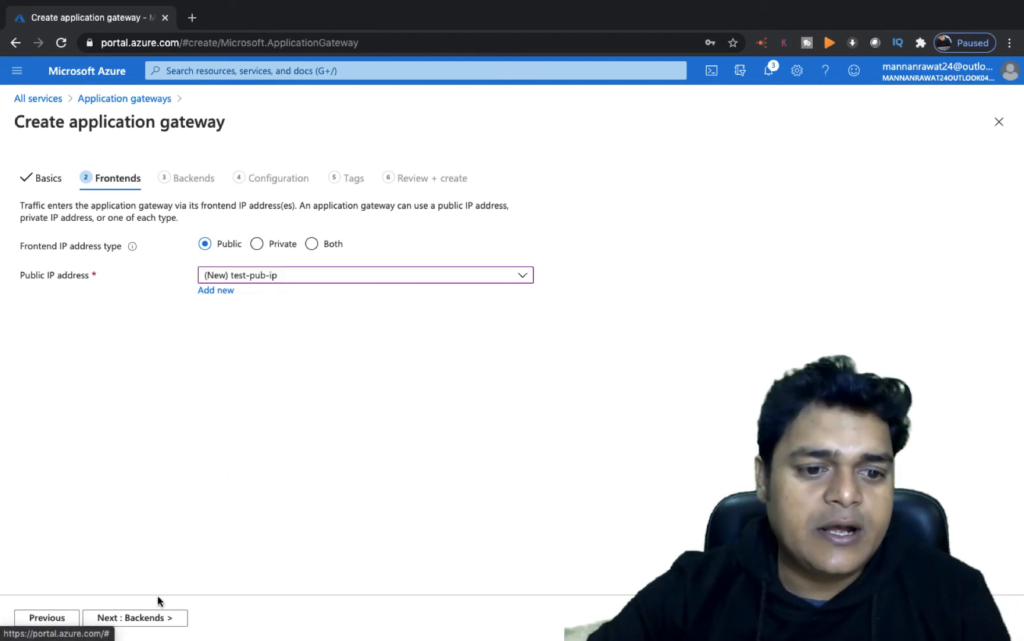
# - Continue to the backends settings and add a backend pool named class-backend
pyautogui.click(145, 618)
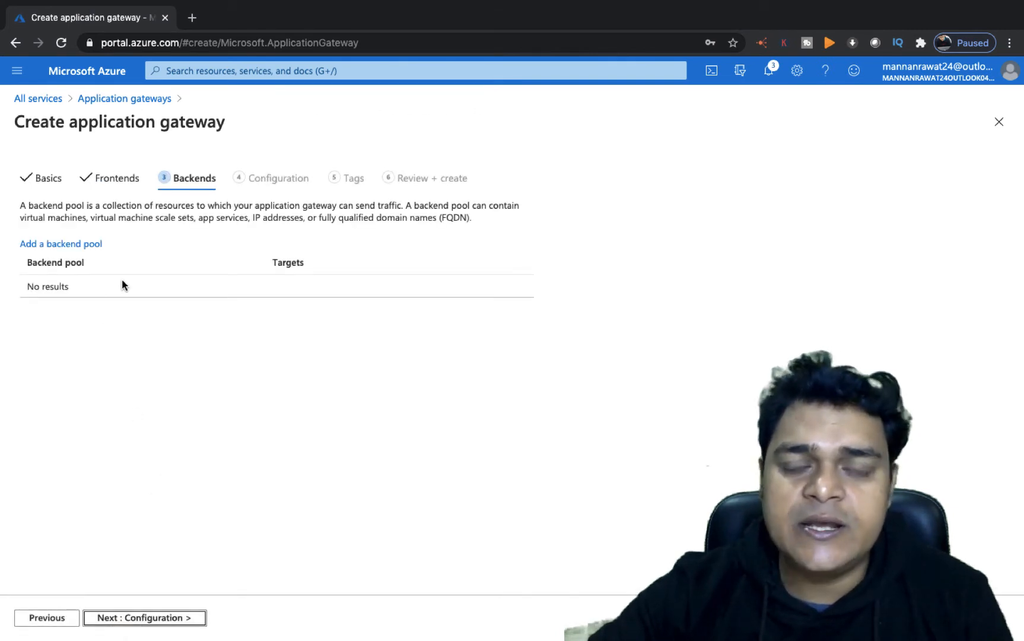
pyautogui.click(78, 246)
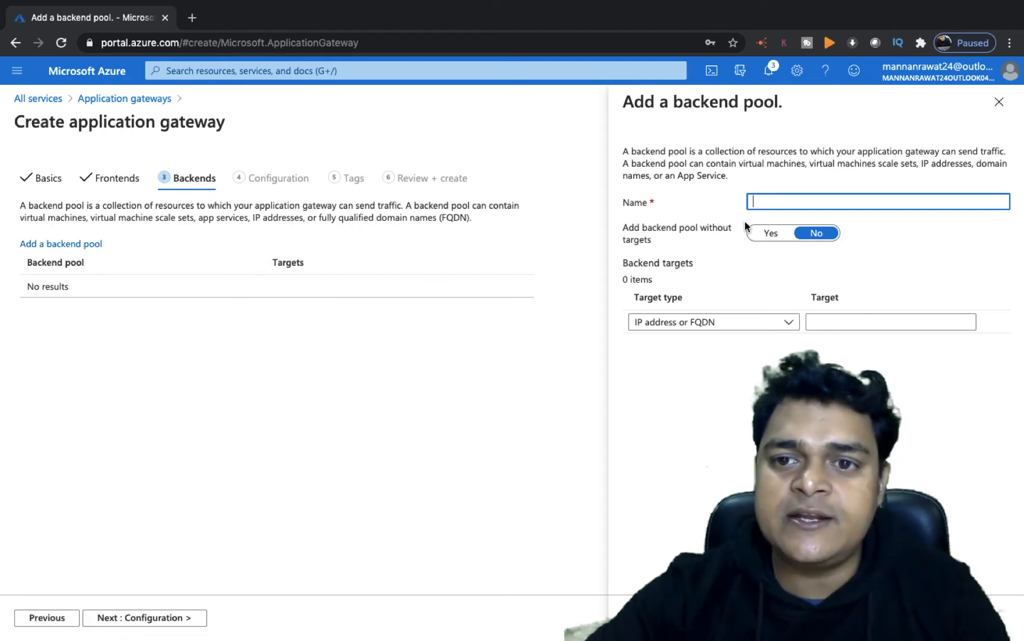
pyautogui.click(800, 201)
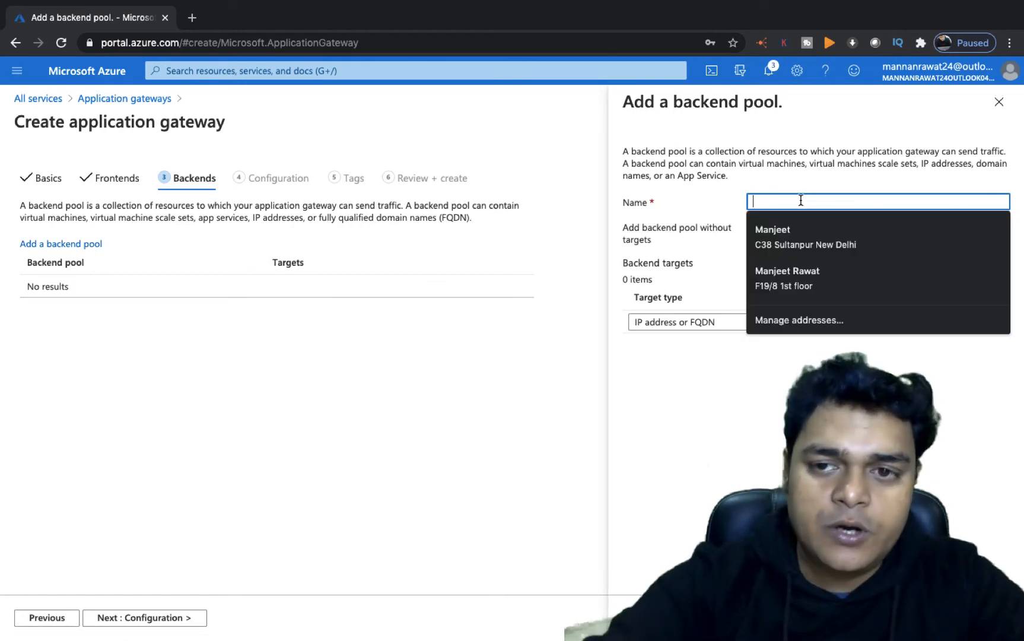
pyautogui.write('c')
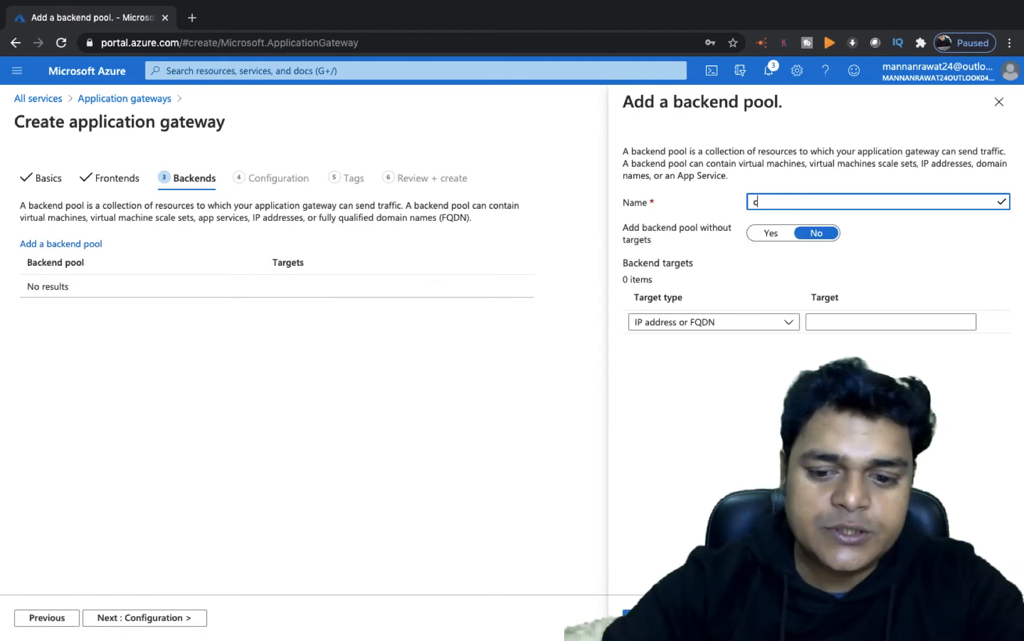
pyautogui.write('lass-ba')
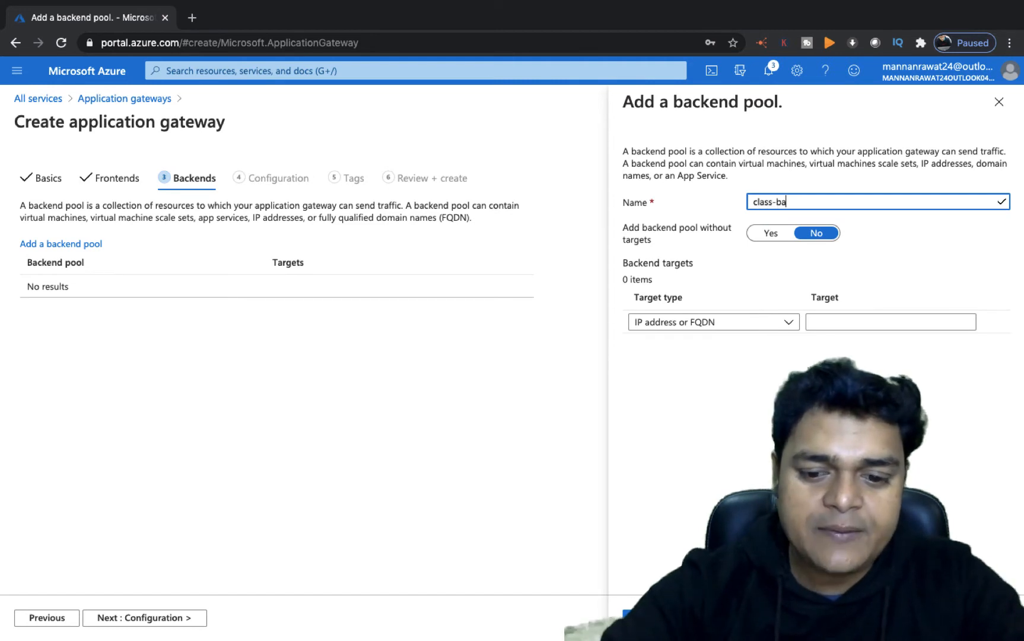
pyautogui.write('ckend')
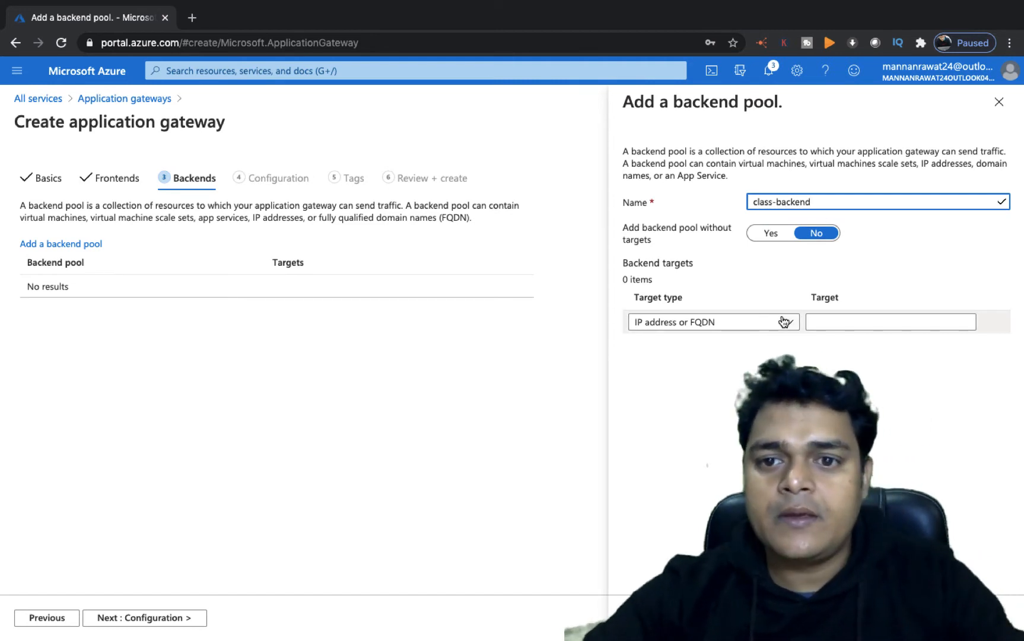
pyautogui.click(644, 617)
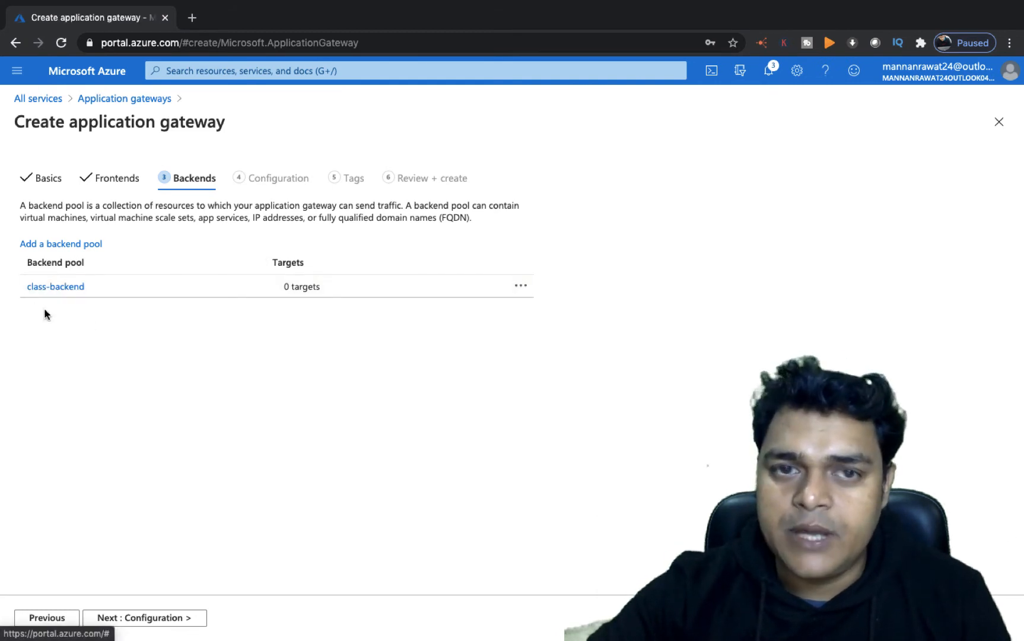
# - Continue to configuration and start a routing rule named testing with listener name test
pyautogui.click(159, 622)
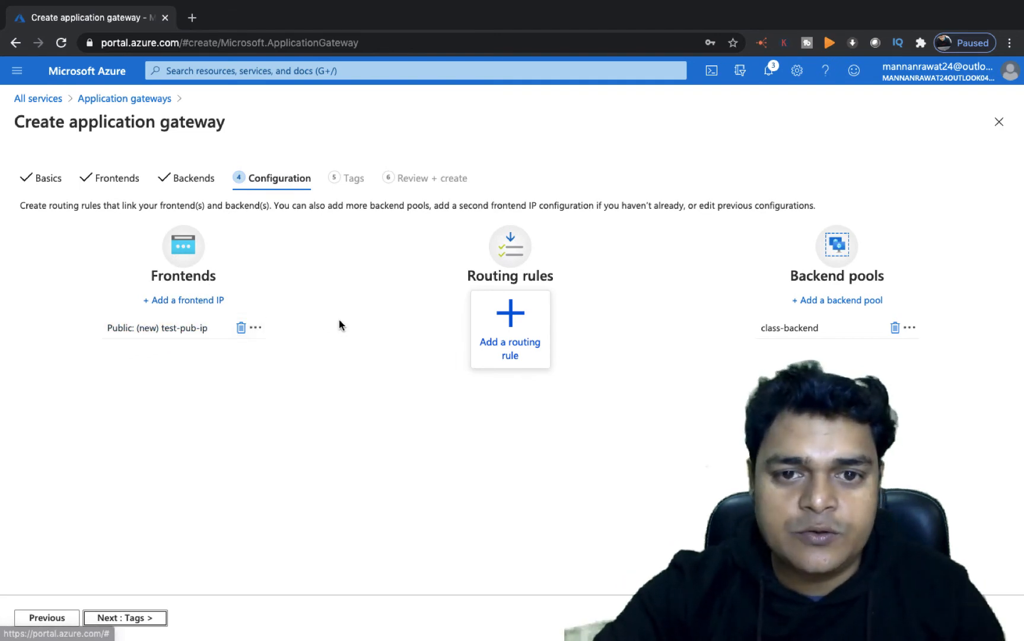
pyautogui.click(516, 346)
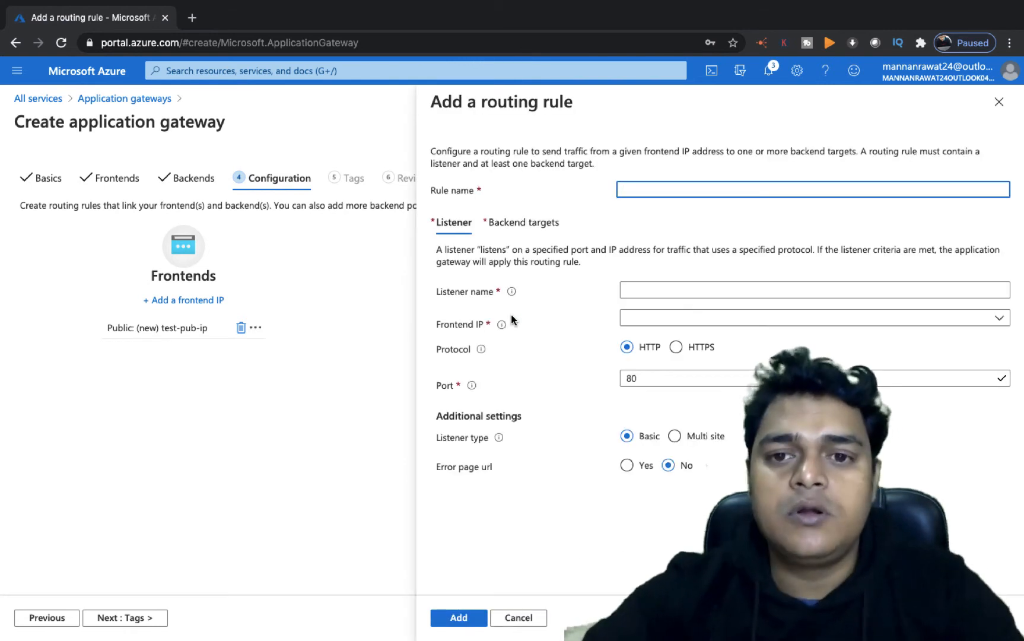
pyautogui.write('test')
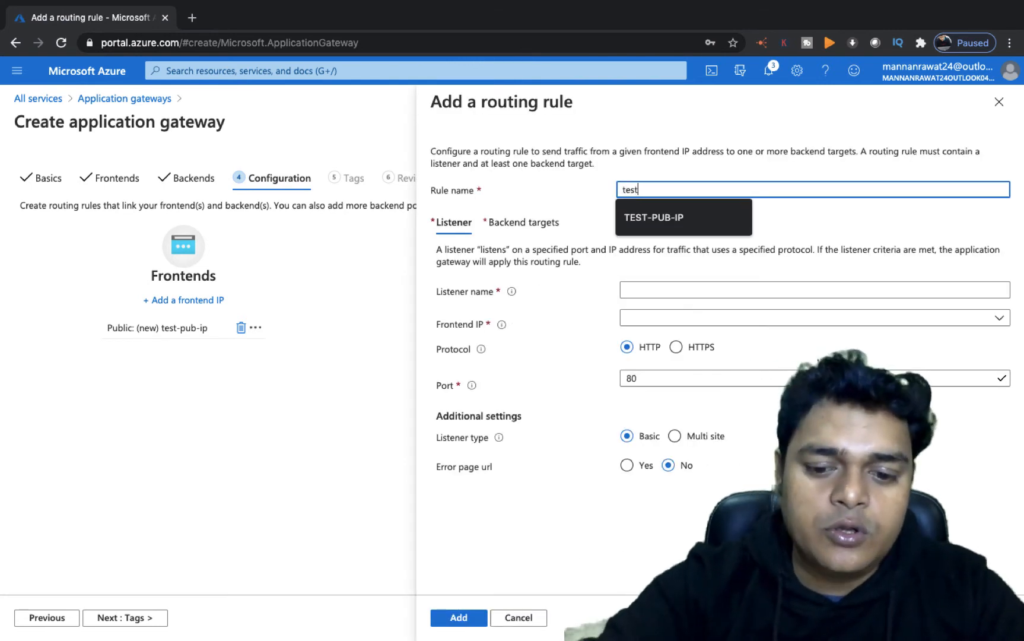
pyautogui.write('ing')
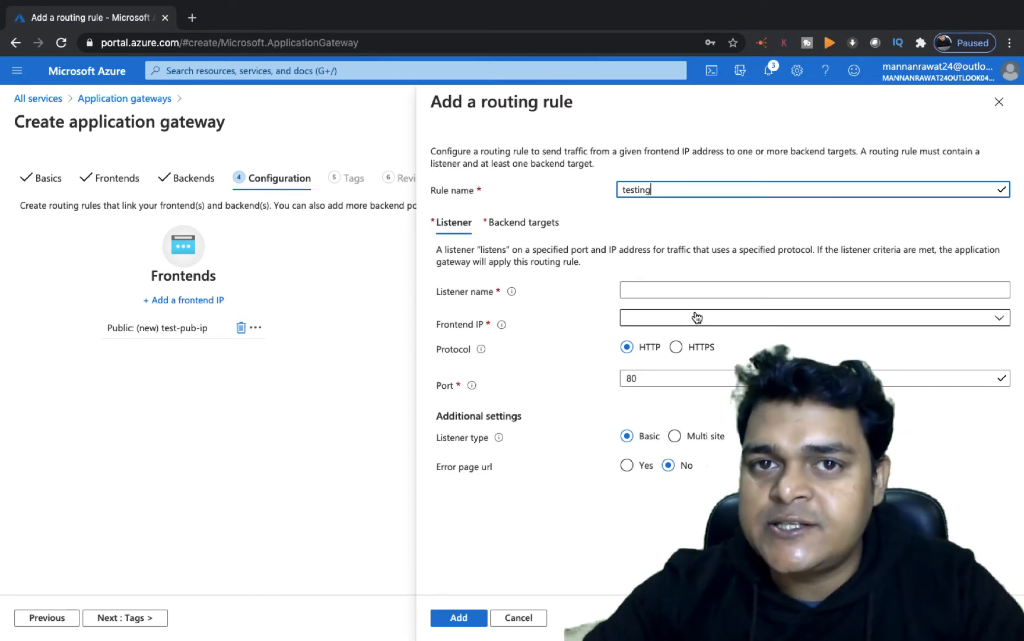
pyautogui.click(656, 291)
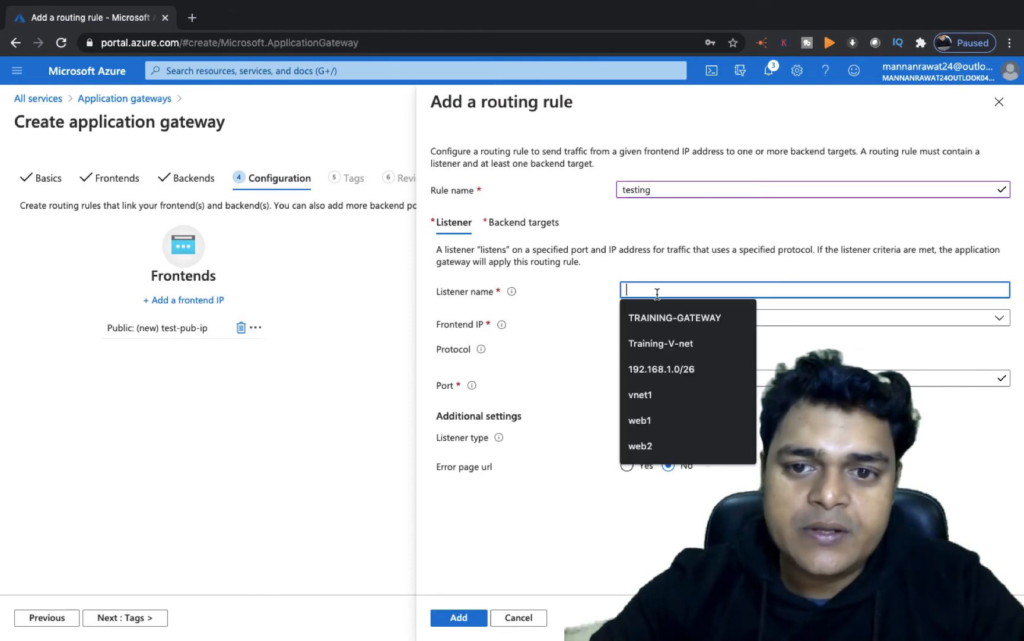
pyautogui.write('test')
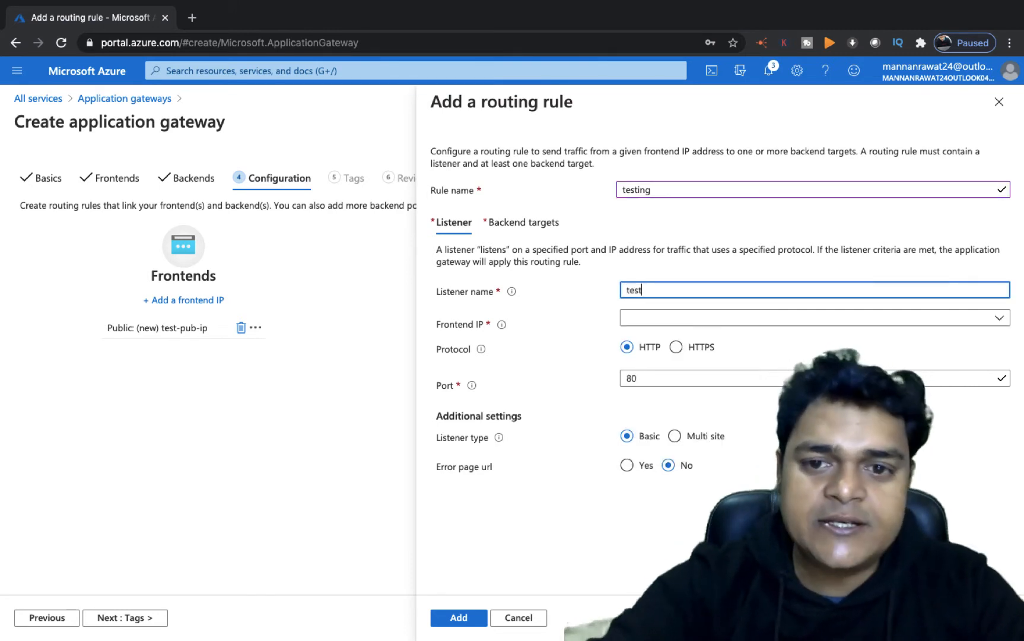
# - Set the listener's frontend IP to Public and the rule's backend target to class-backend
pyautogui.click(684, 322)
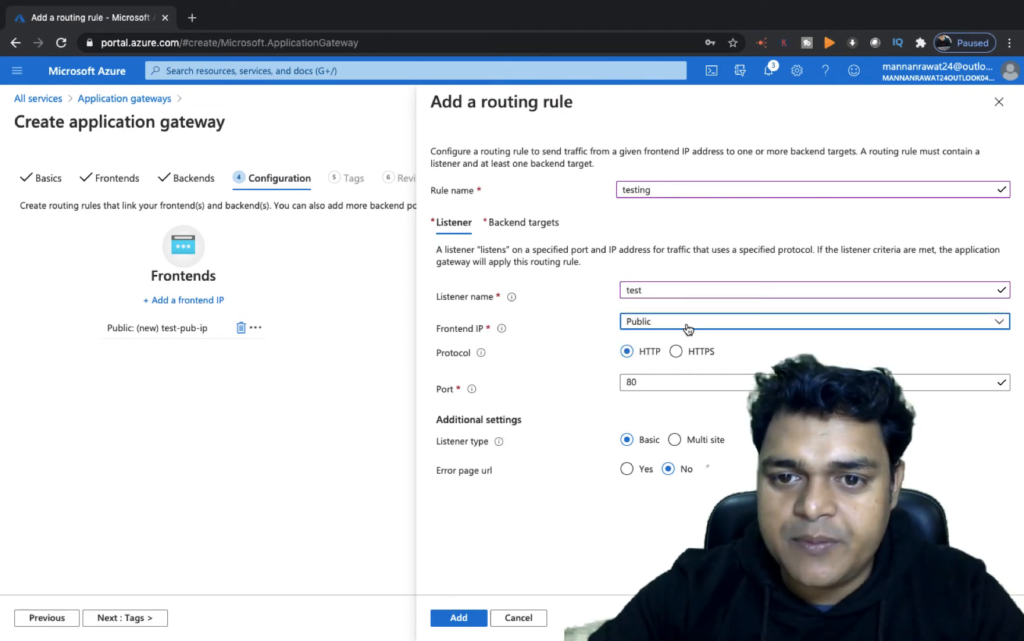
pyautogui.click(662, 322)
pyautogui.click(628, 343)
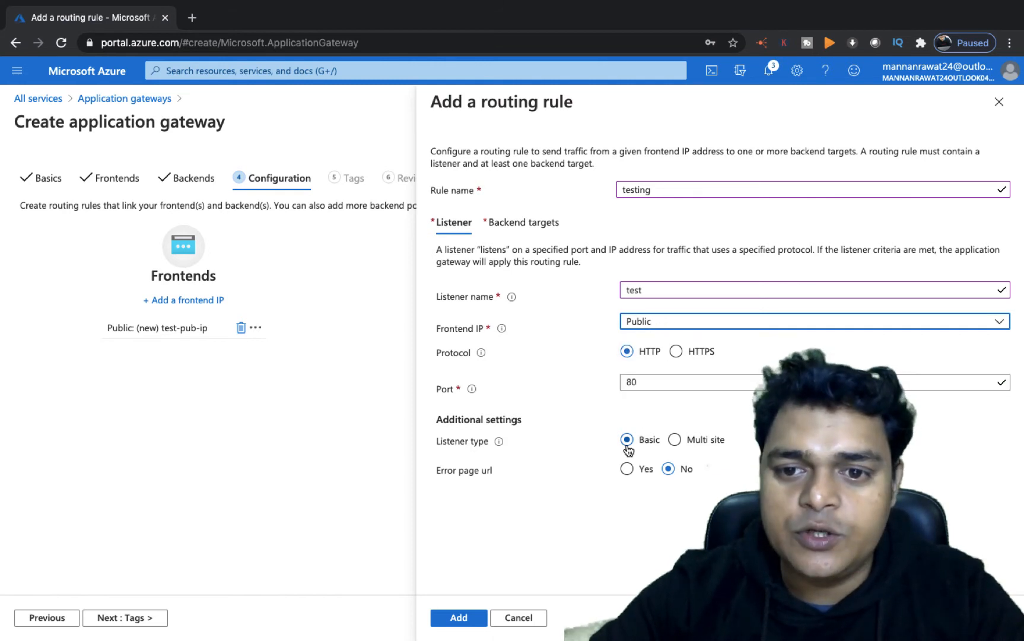
pyautogui.click(463, 621)
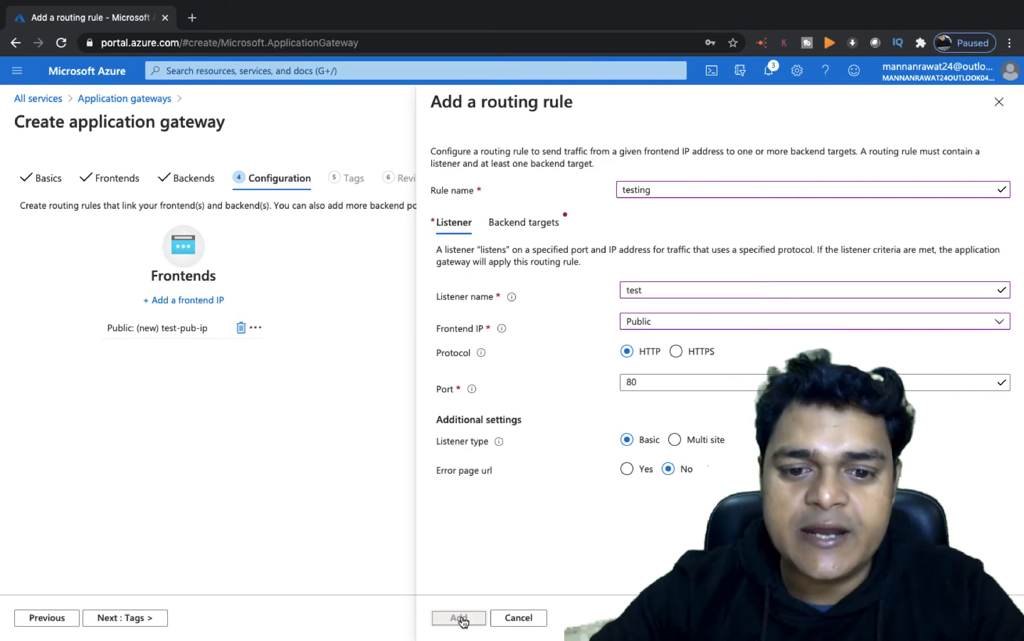
pyautogui.click(696, 322)
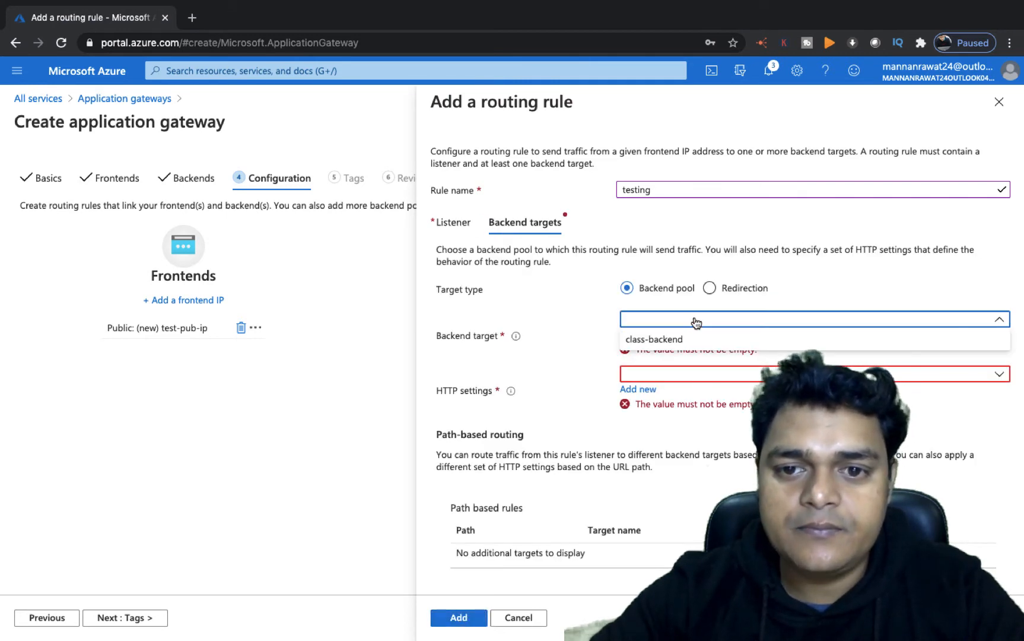
pyautogui.click(663, 340)
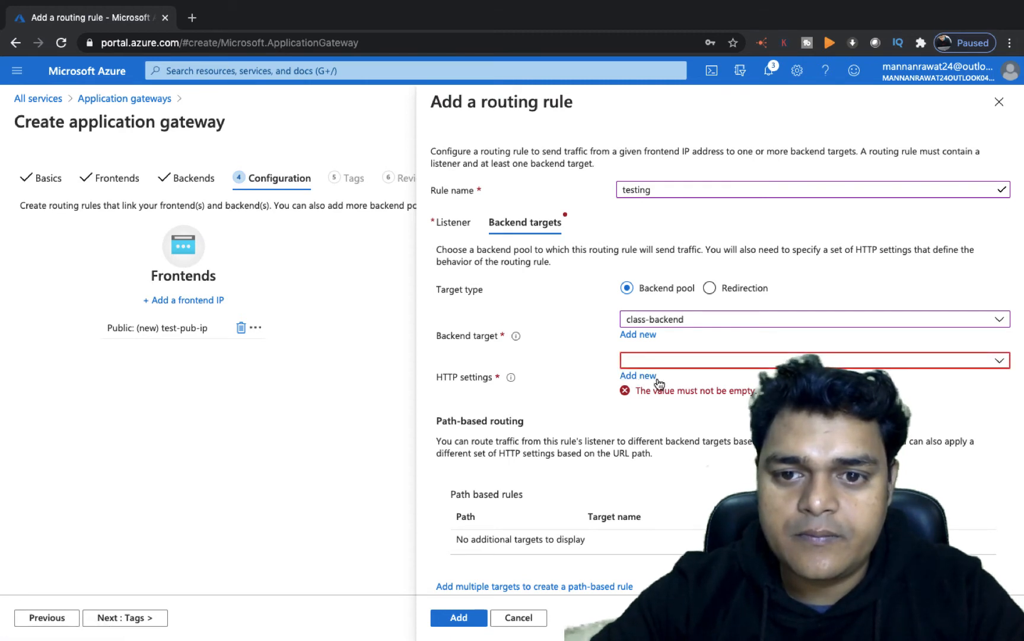
# - Create a new HTTP setting named test for the rule and add the testing routing rule
pyautogui.click(638, 376)
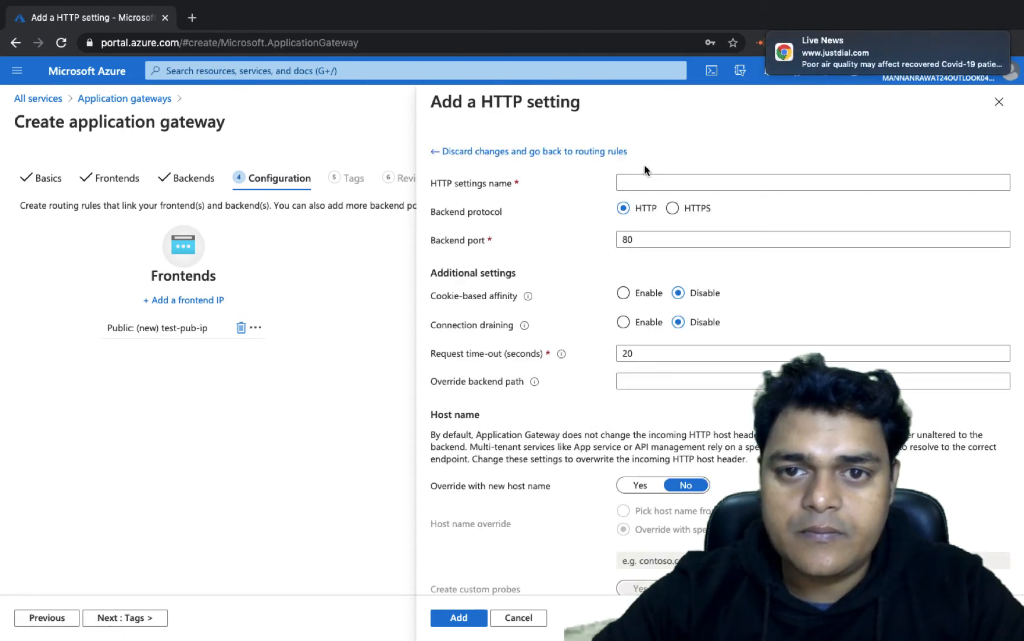
pyautogui.click(644, 181)
pyautogui.write('tes')
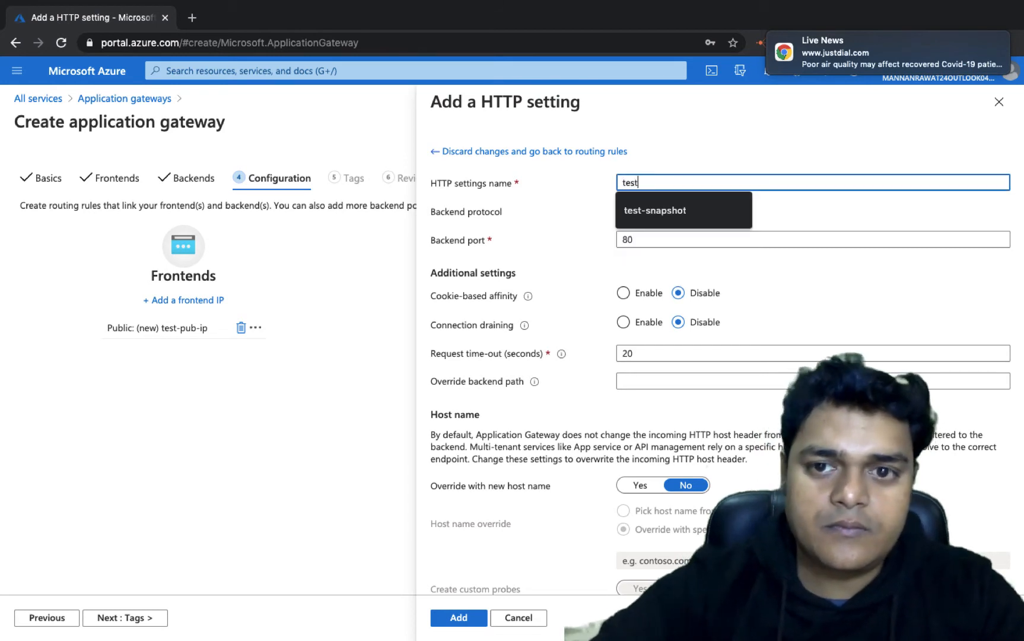
pyautogui.write('t')
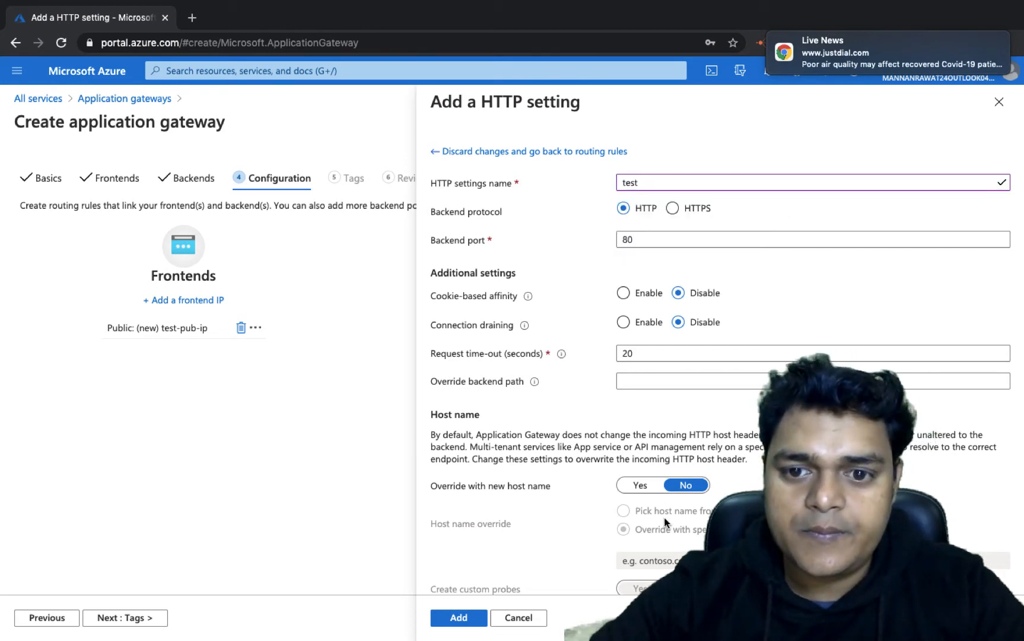
pyautogui.scroll(-1, 620, 475)
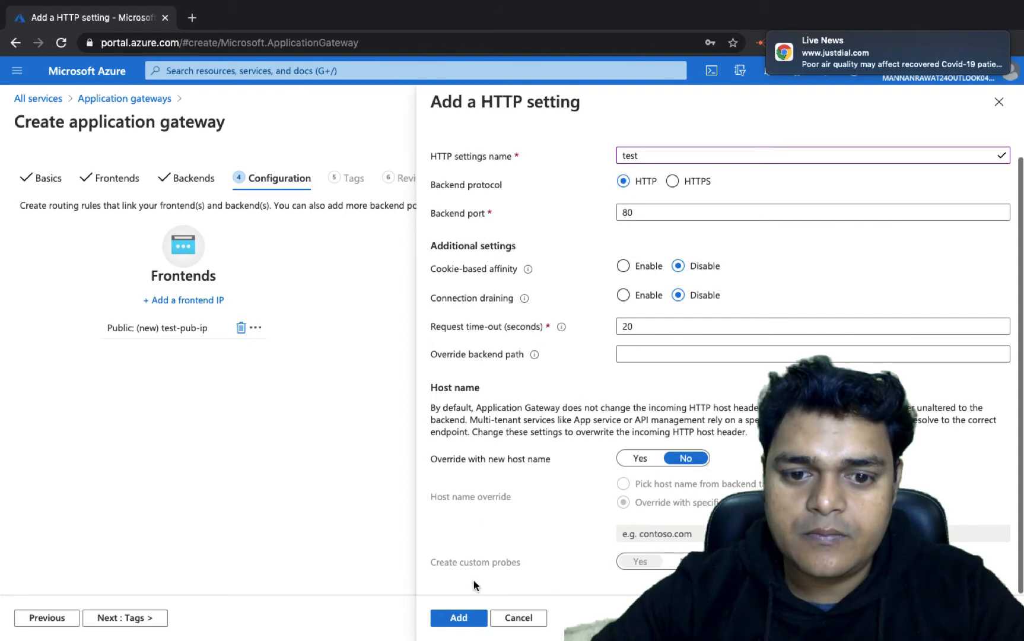
pyautogui.click(461, 618)
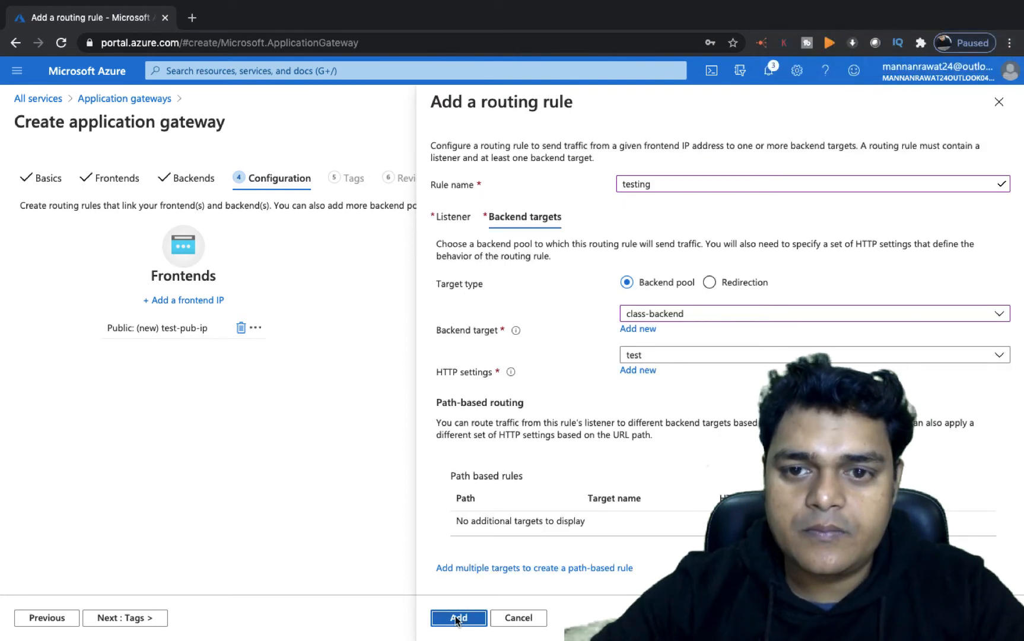
pyautogui.click(458, 617)
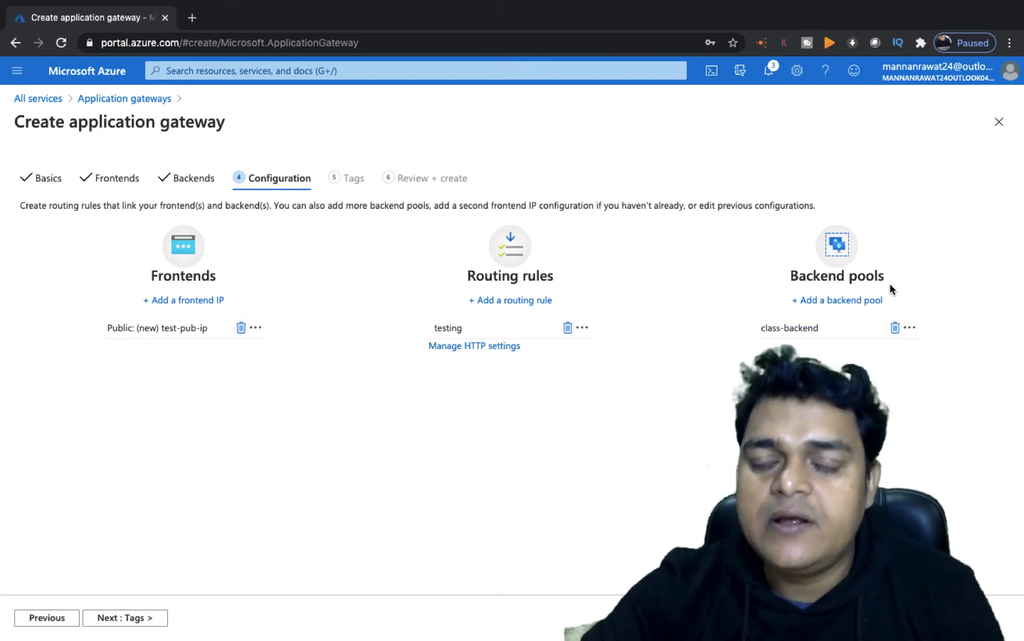
# - Add a second backend pool named test-vm targeting the virtual machine web82
pyautogui.click(836, 299)
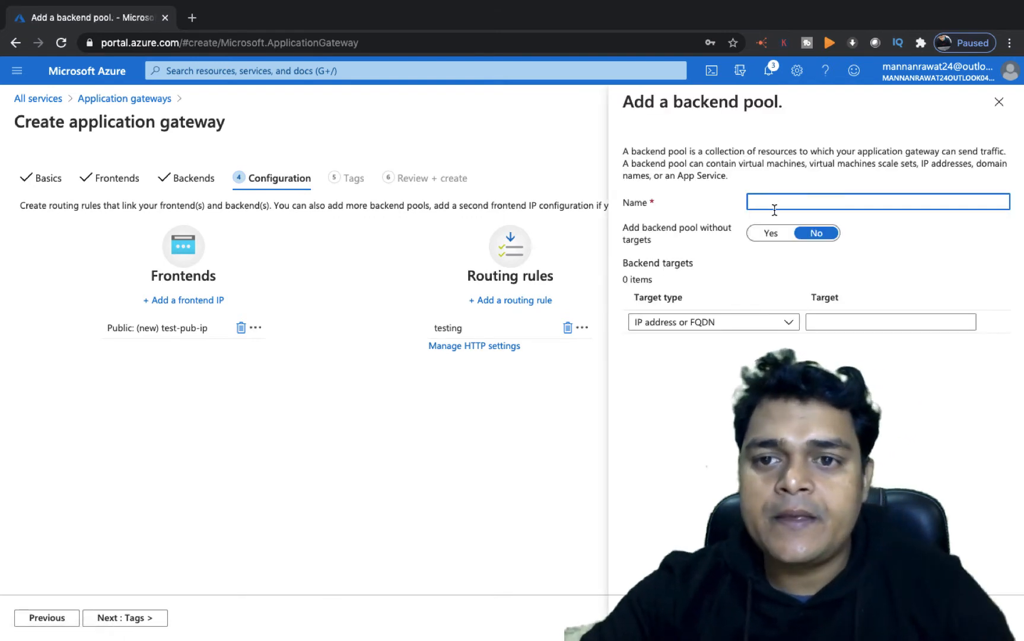
pyautogui.write('test')
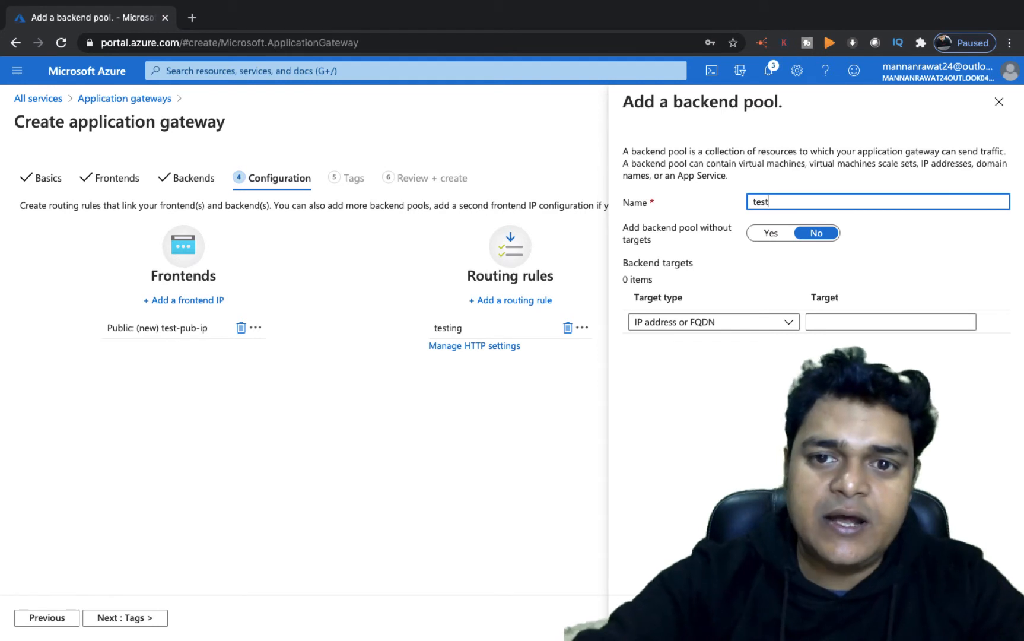
pyautogui.write('-')
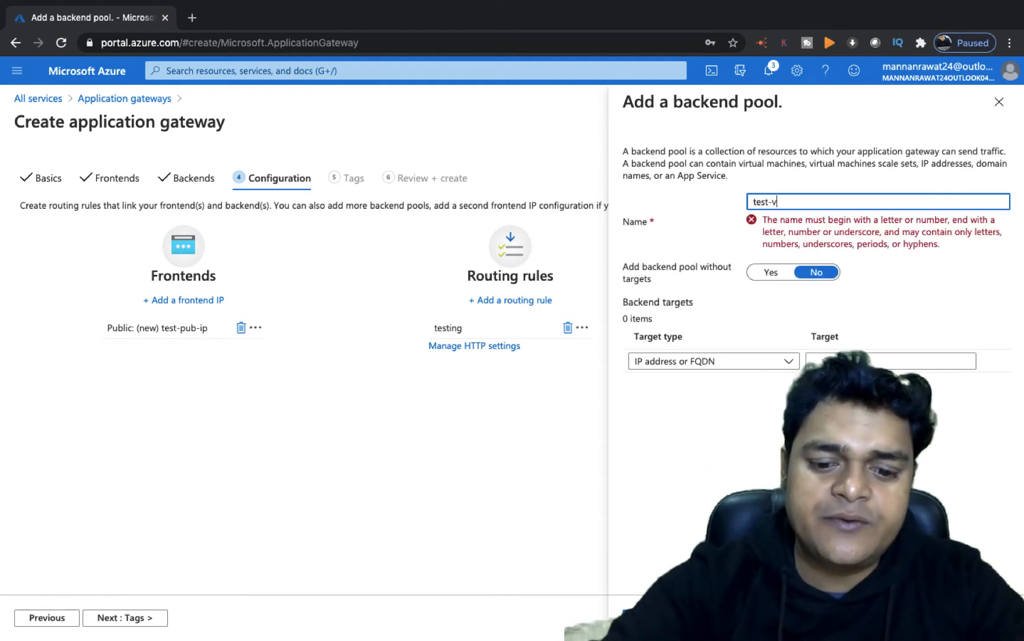
pyautogui.write('vm')
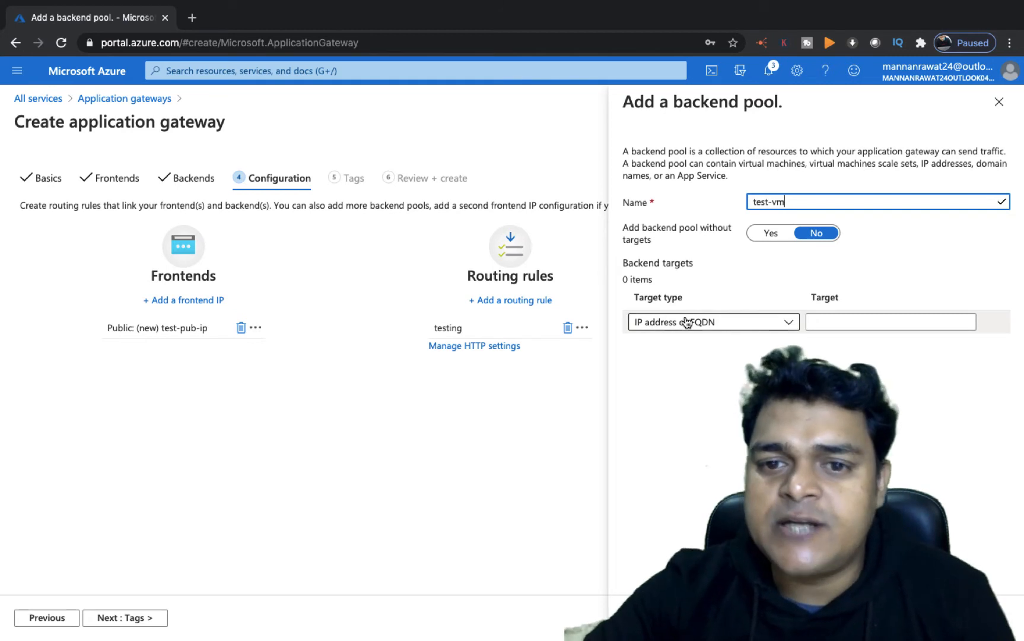
pyautogui.click(724, 321)
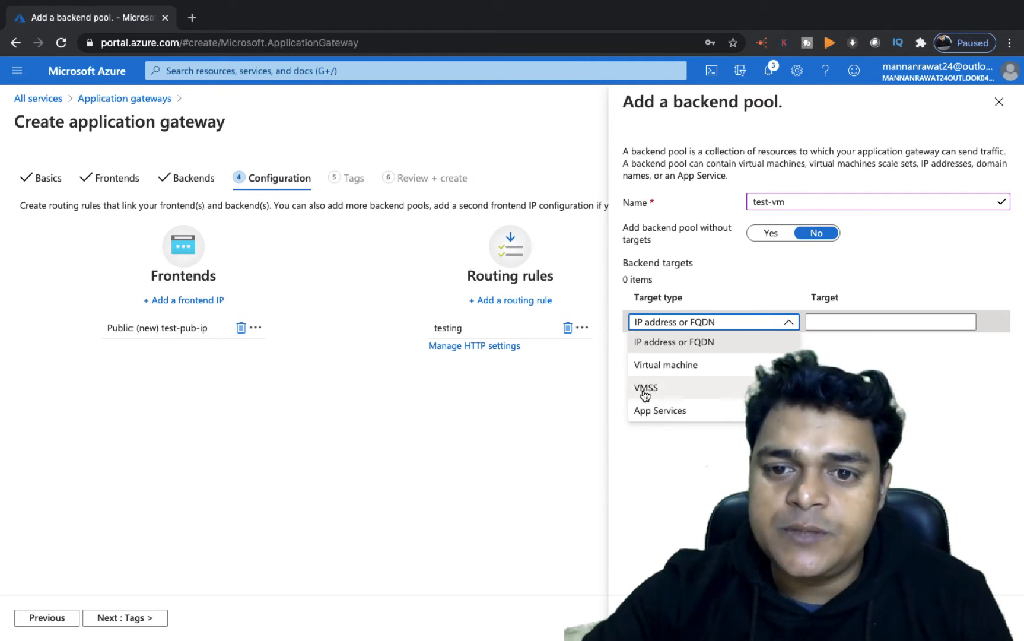
pyautogui.click(660, 364)
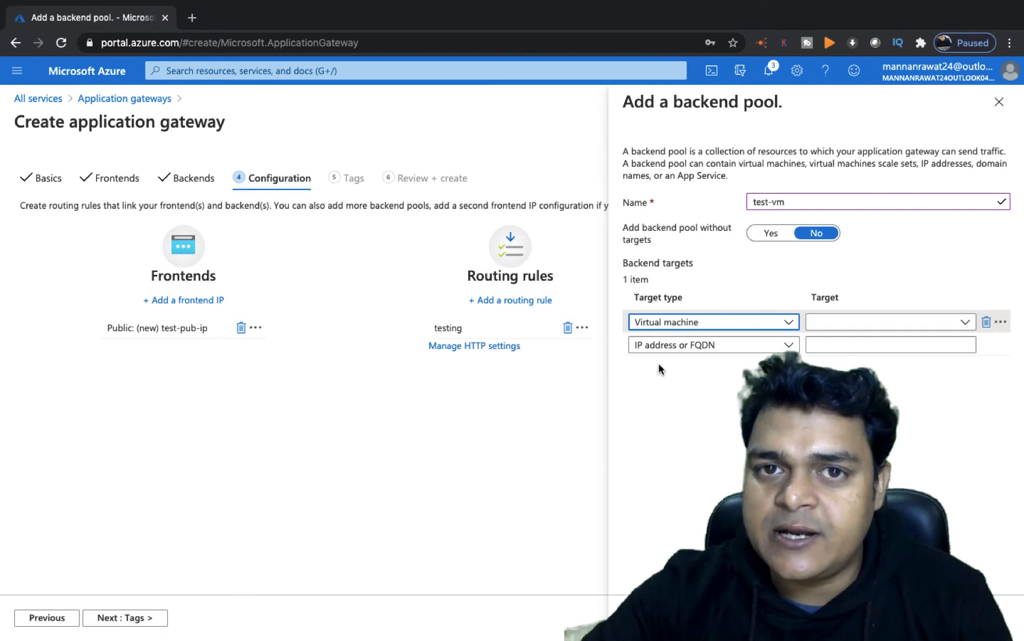
pyautogui.click(842, 324)
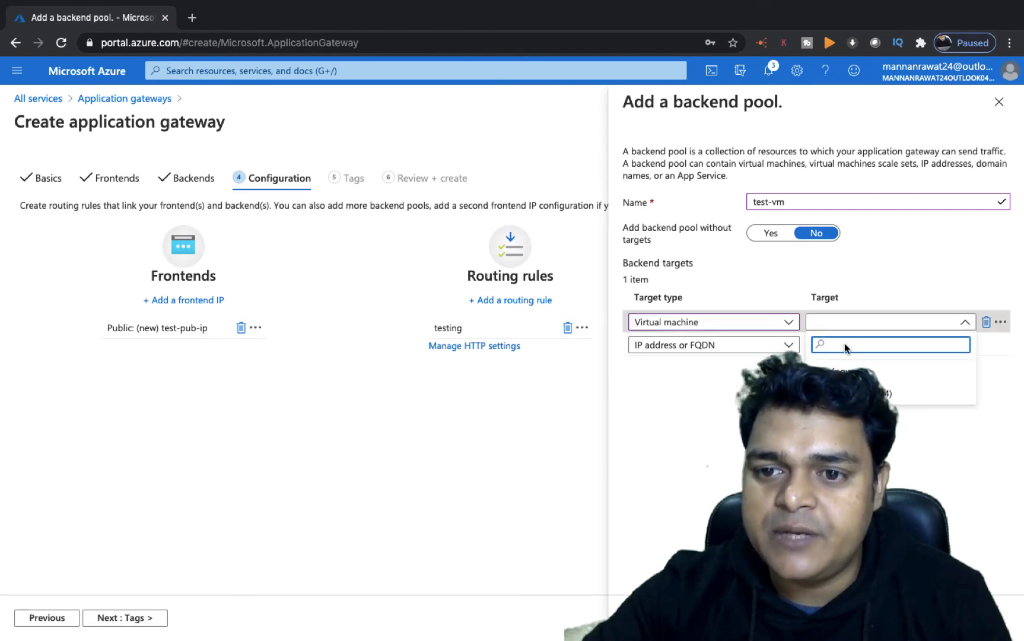
pyautogui.click(860, 392)
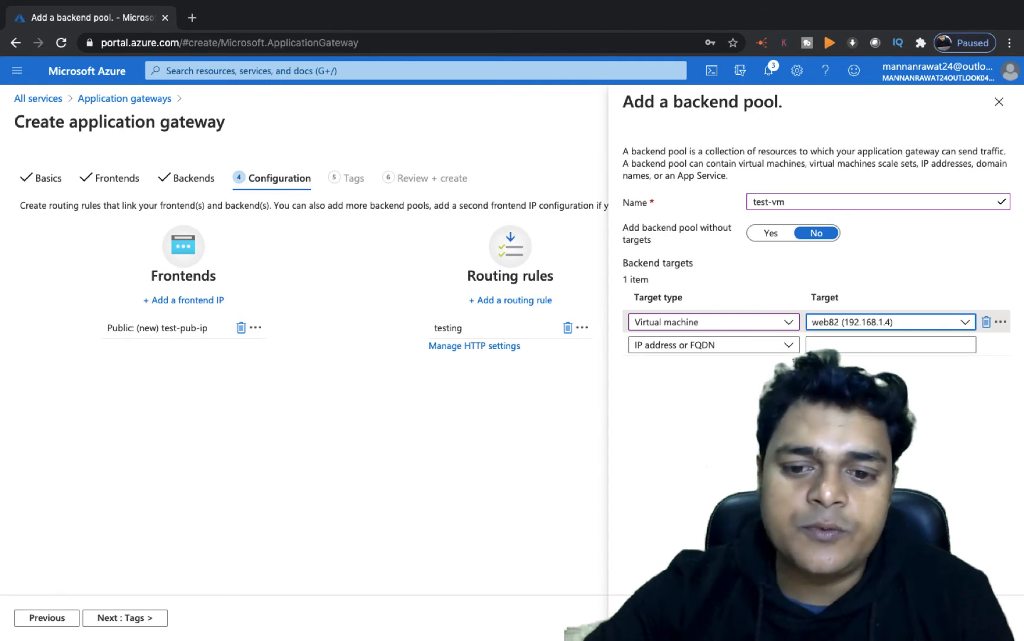
pyautogui.click(648, 617)
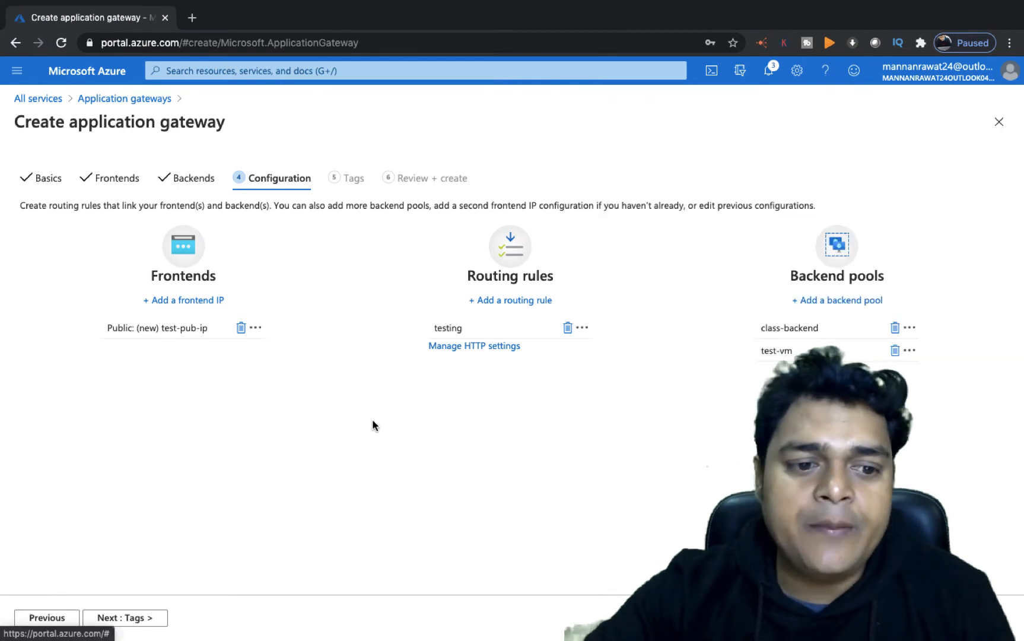
# - Advance through Tags to Review + create and create the application gateway
pyautogui.click(142, 620)
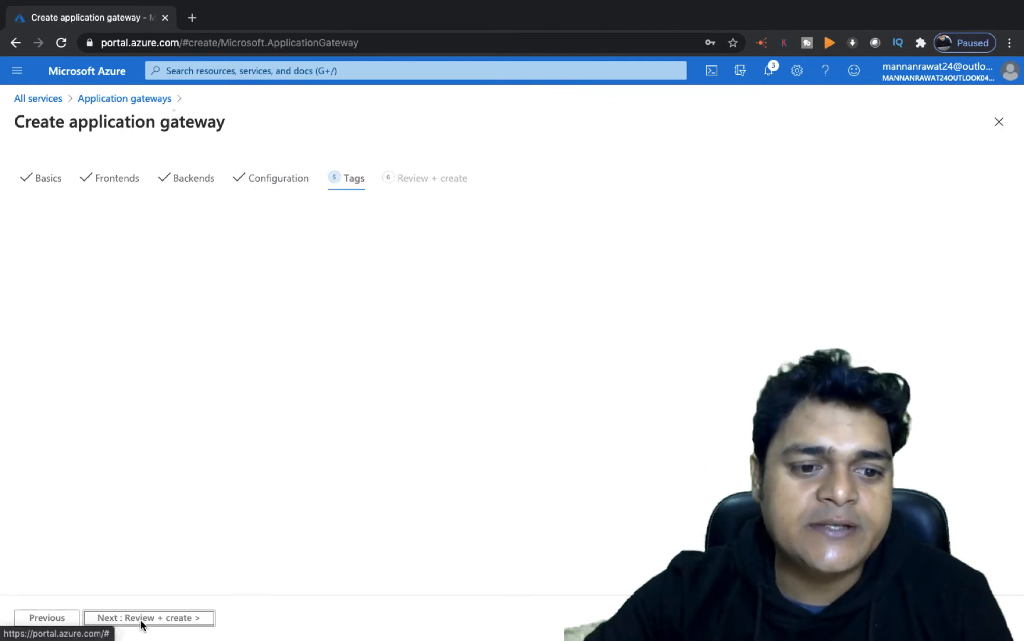
pyautogui.click(161, 622)
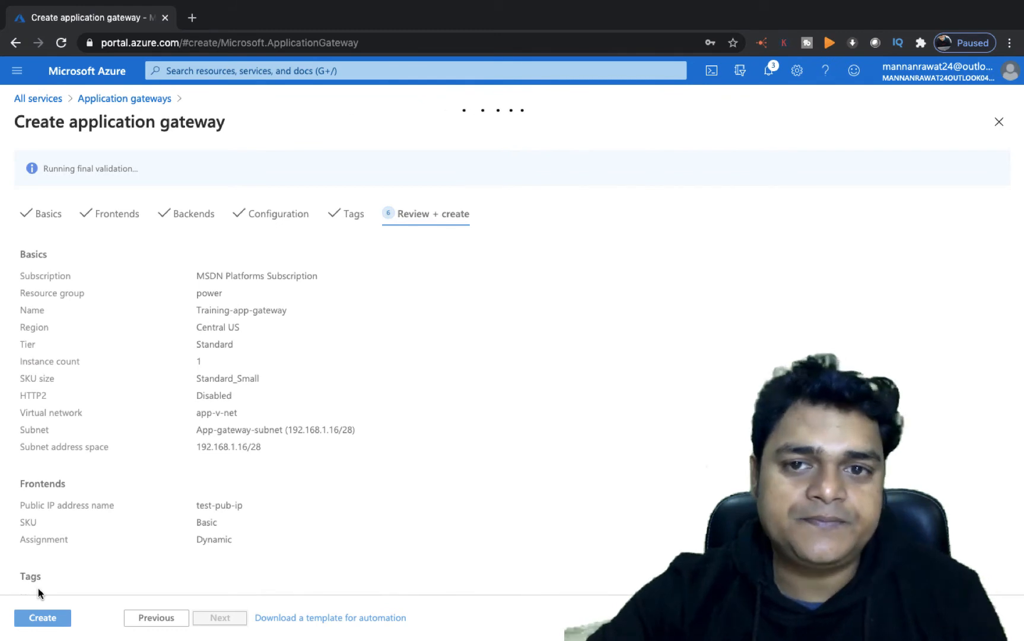
pyautogui.click(51, 621)
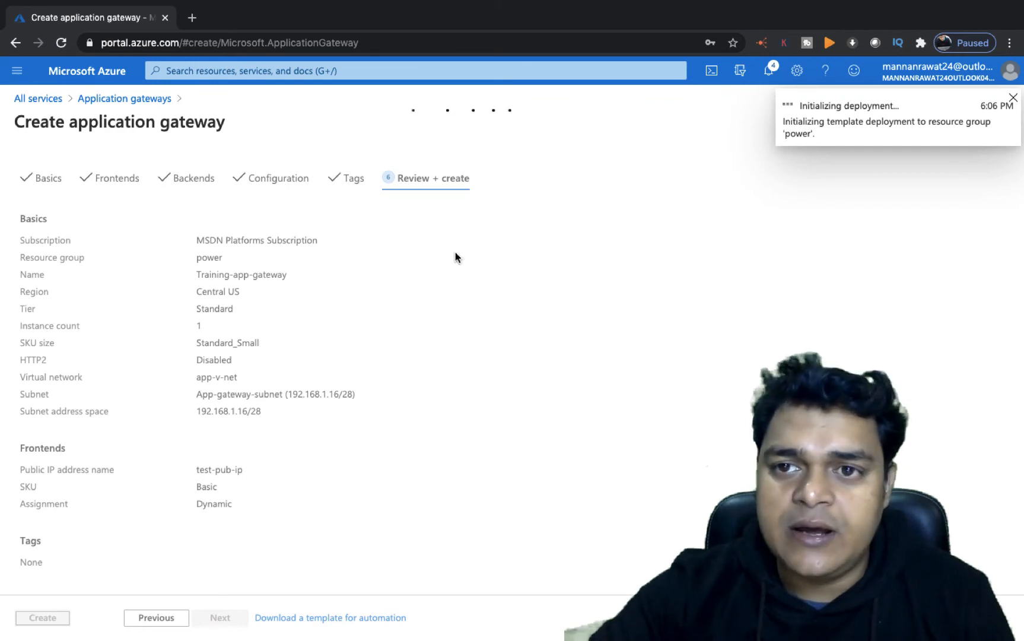
# - Open the web virtual machine's overview in a new portal tab and copy its public IP address
pyautogui.rightClick(70, 72)
pyautogui.click(101, 76)
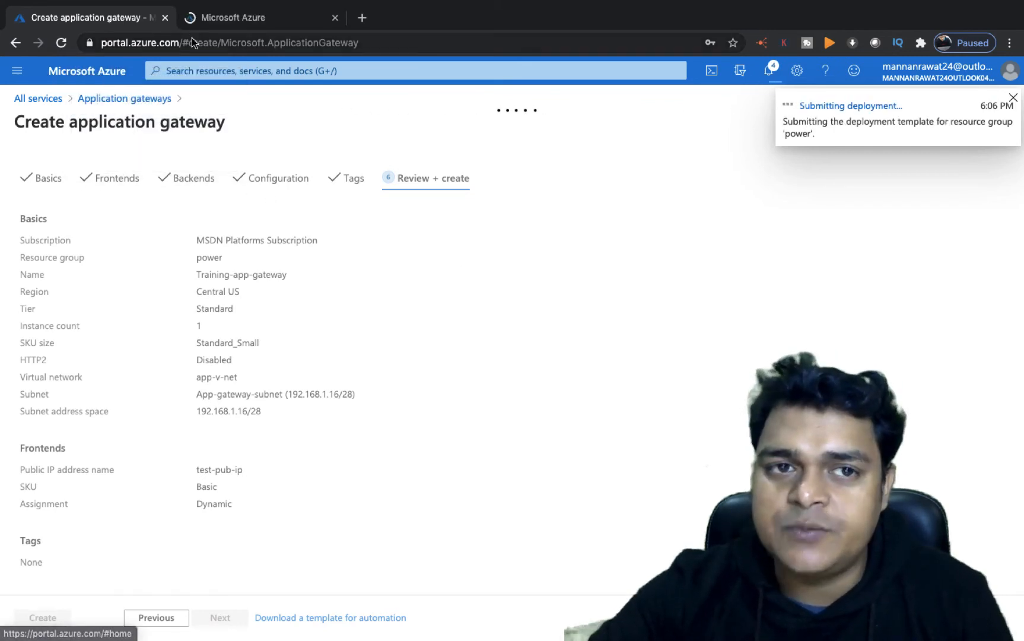
pyautogui.click(260, 15)
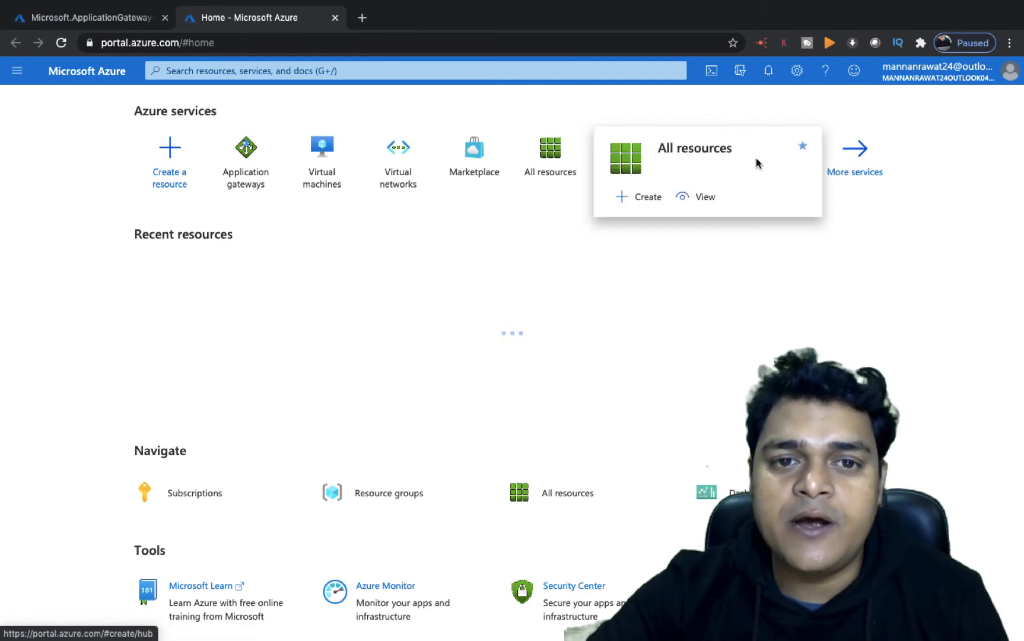
pyautogui.click(321, 185)
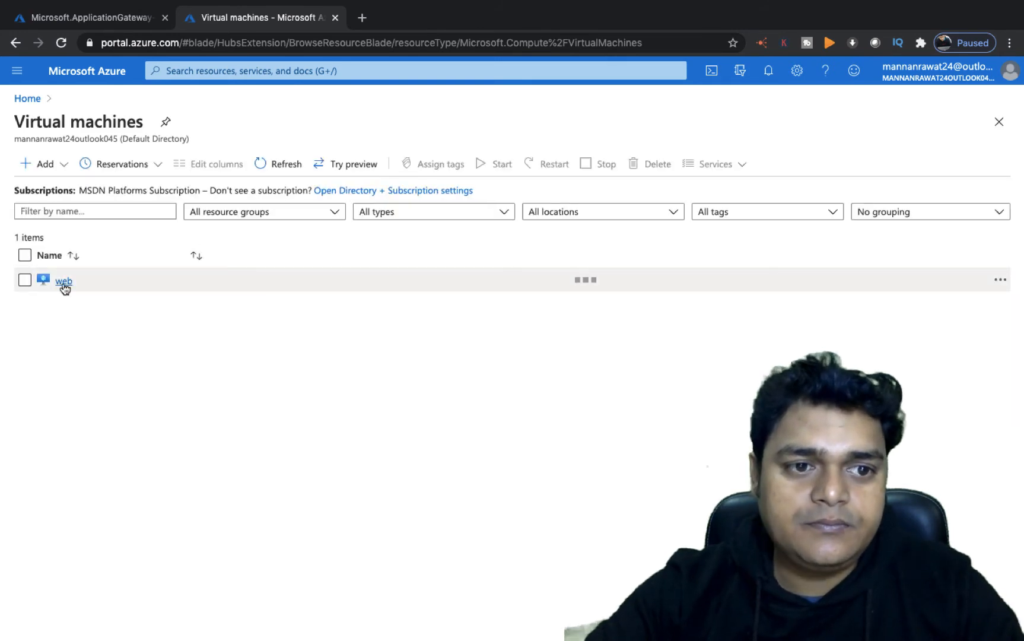
pyautogui.click(63, 280)
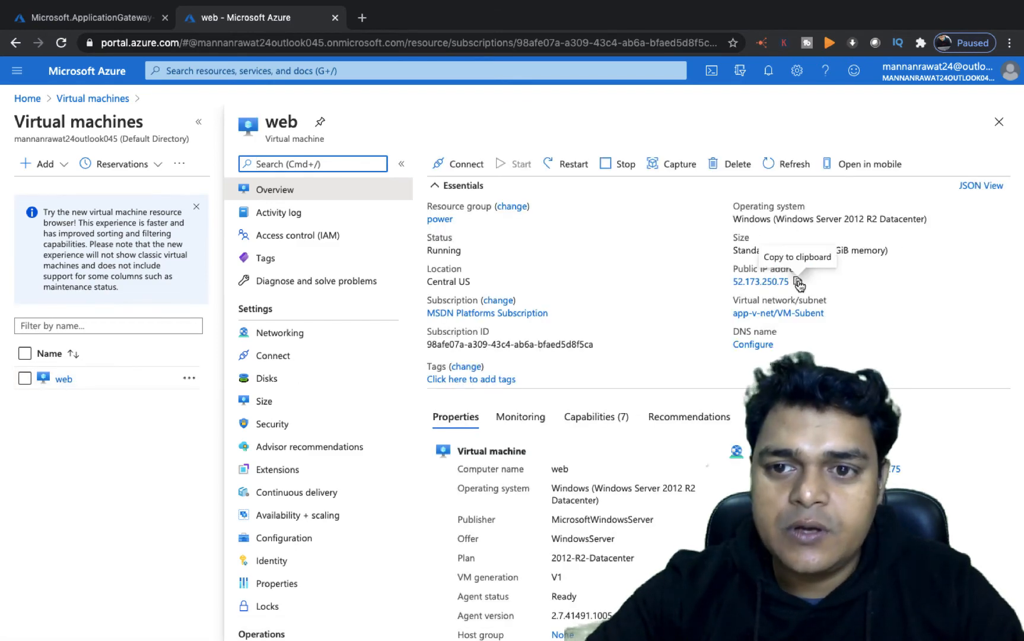
pyautogui.click(798, 281)
# - Switch to the desktop and open the Microsoft Remote Desktop app
pyautogui.hotkey('ctrl', 'Left')
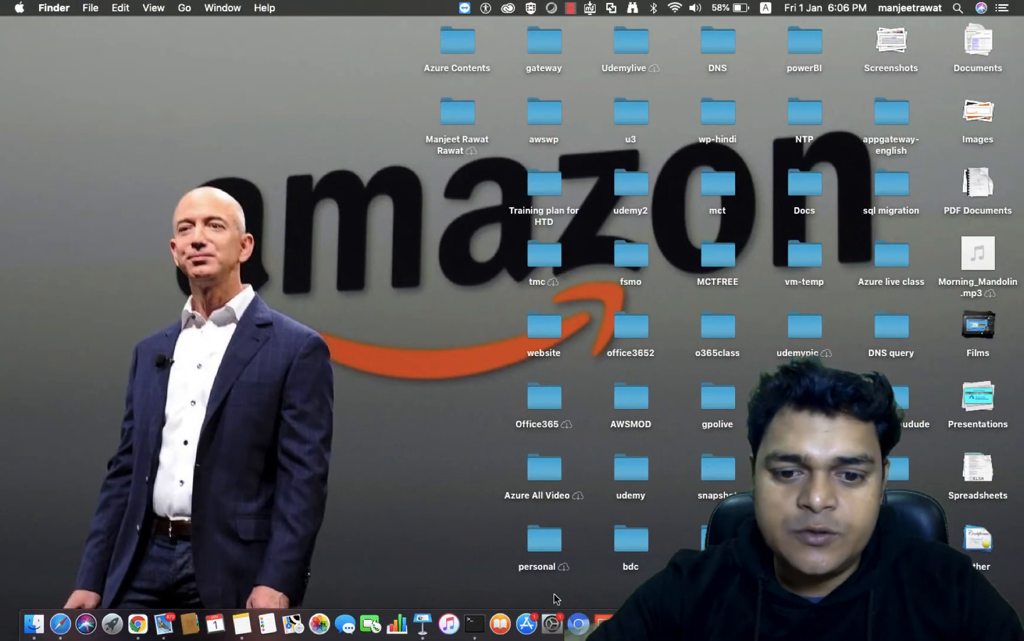
pyautogui.rightClick(603, 623)
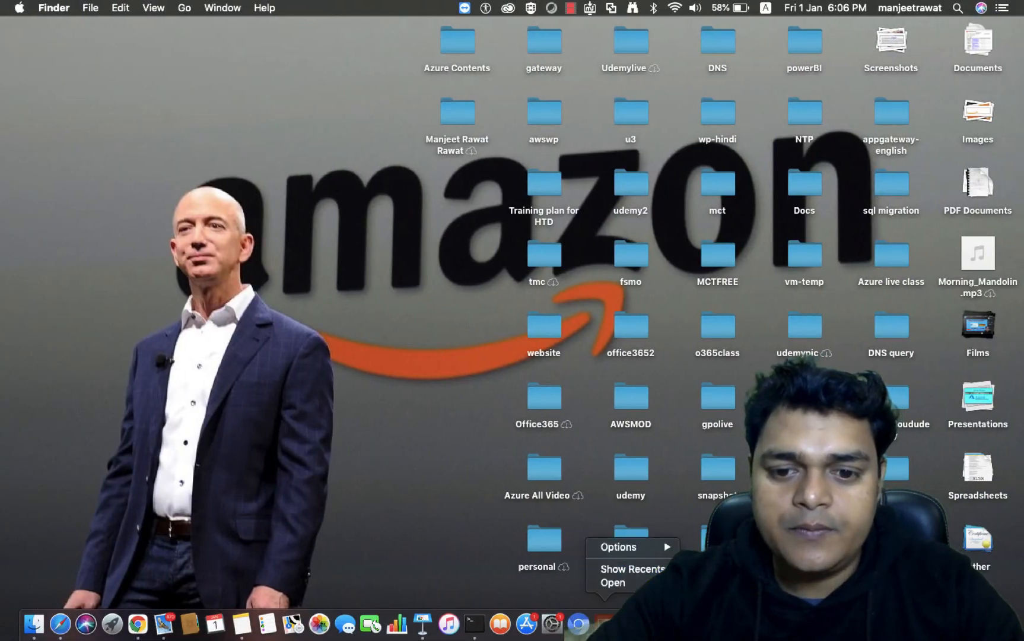
pyautogui.click(565, 595)
pyautogui.rightClick(600, 618)
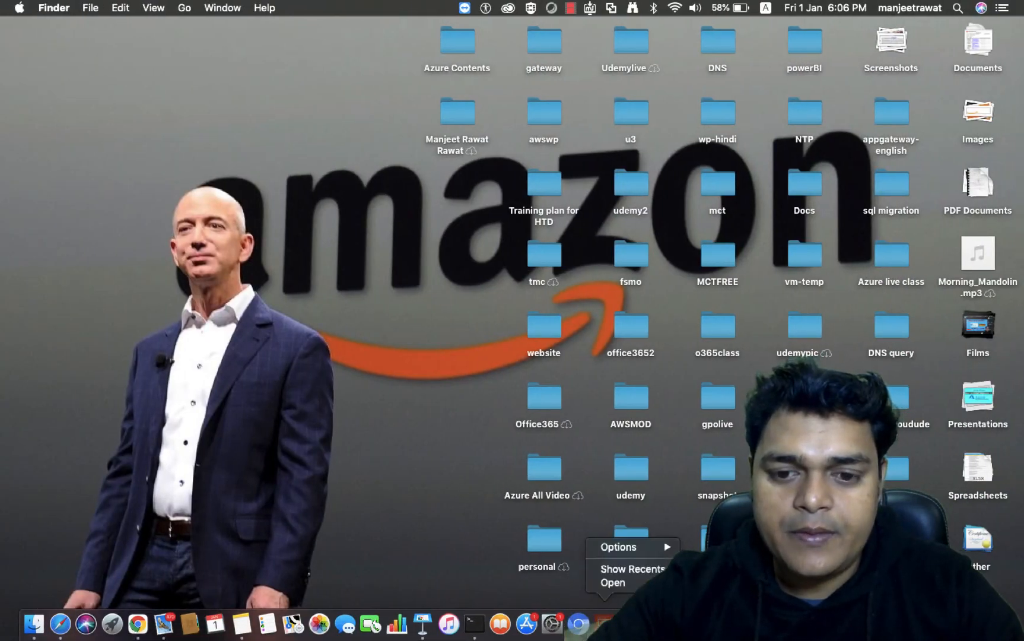
pyautogui.click(628, 570)
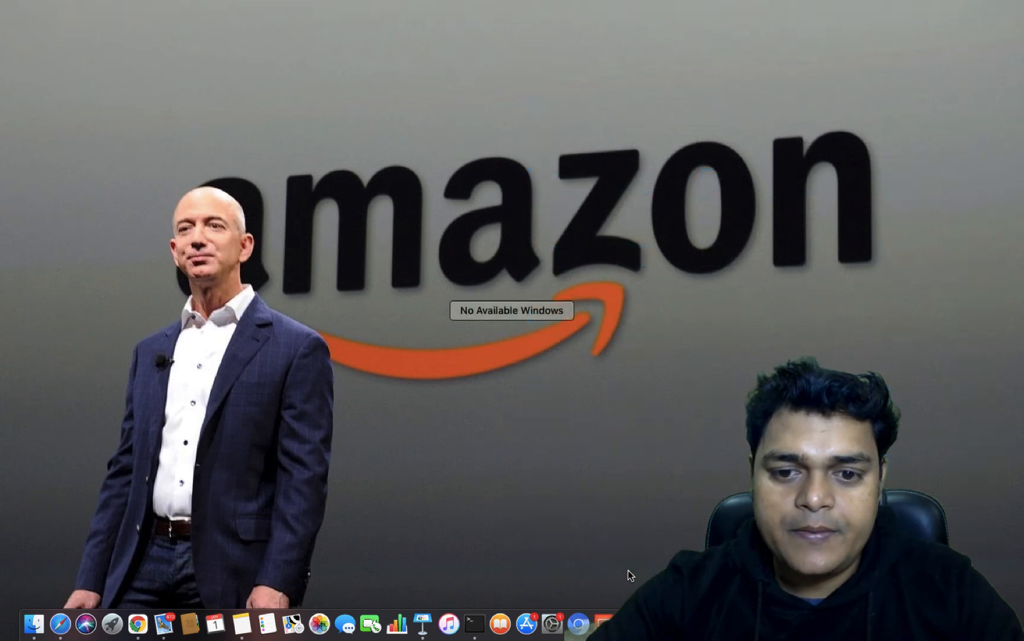
pyautogui.click(520, 522)
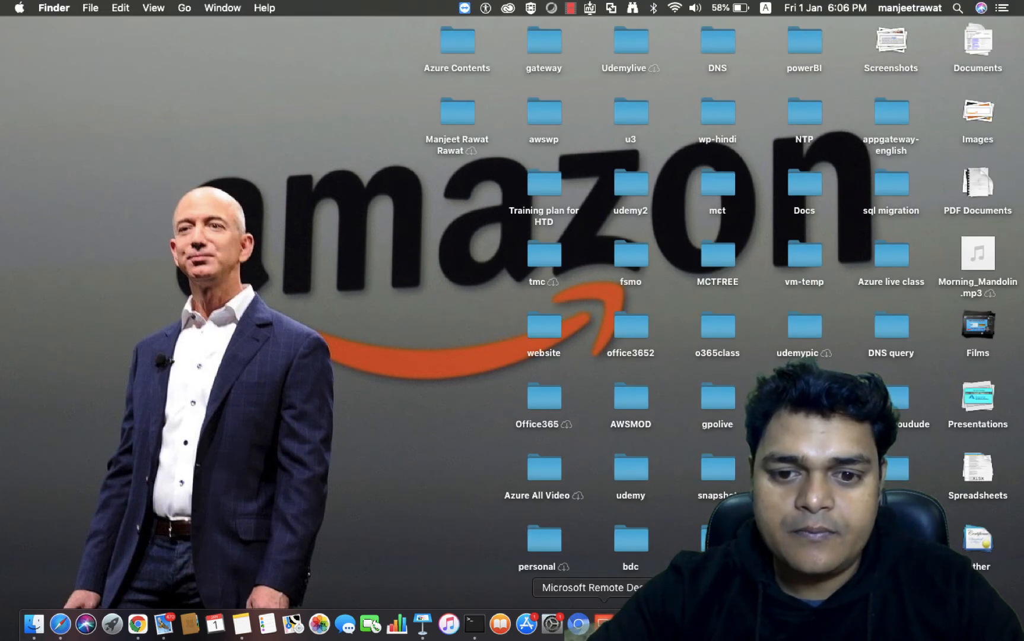
pyautogui.rightClick(602, 620)
pyautogui.click(632, 568)
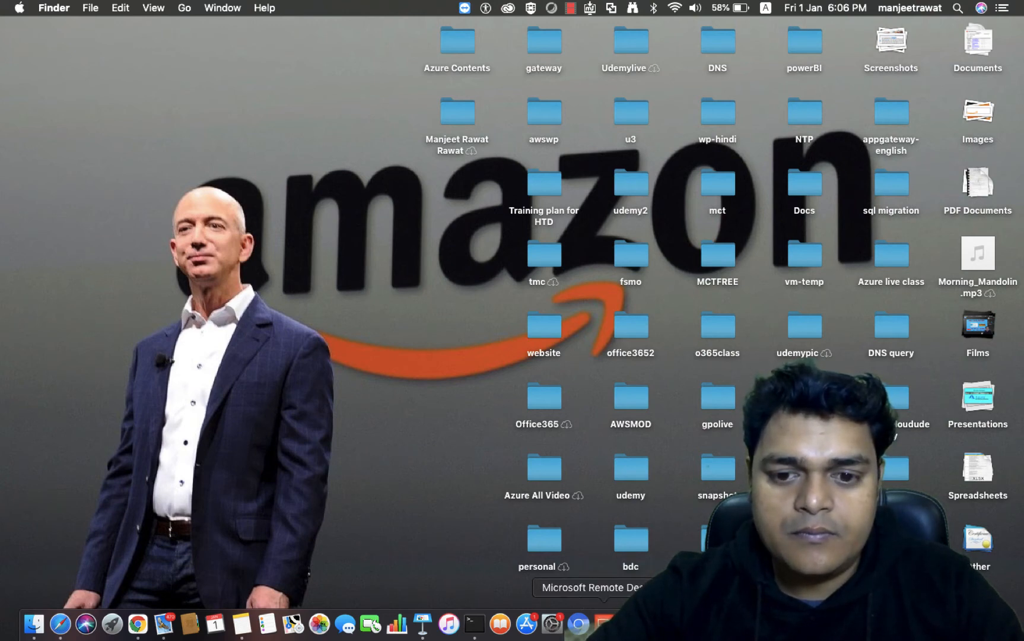
pyautogui.click(604, 622)
pyautogui.rightClick(604, 622)
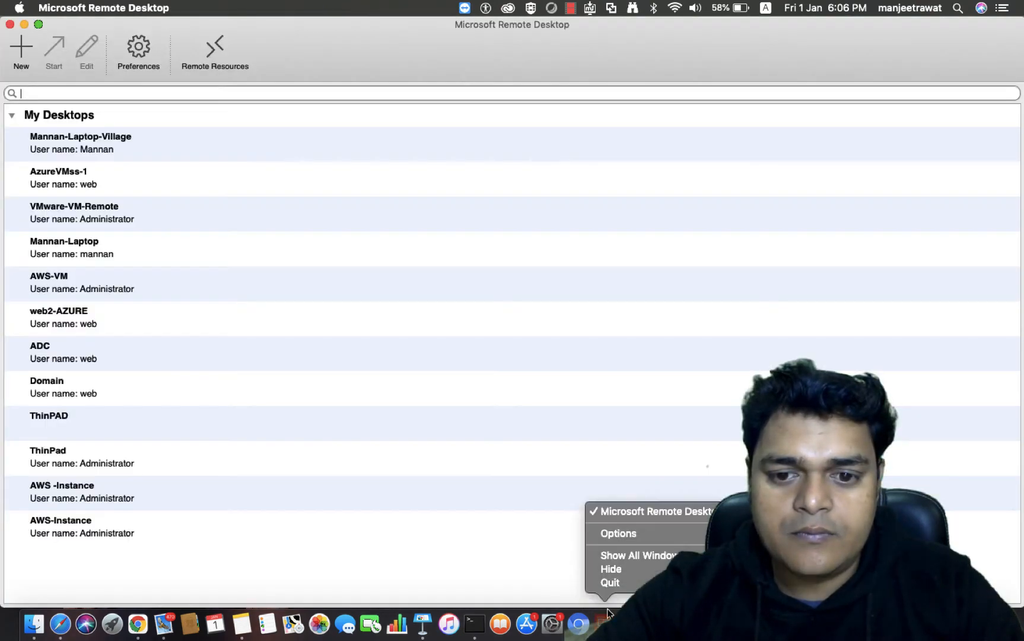
# - Edit the web2-AZURE connection and paste 52.173.250.75 as its PC name
pyautogui.rightClick(85, 328)
pyautogui.click(106, 337)
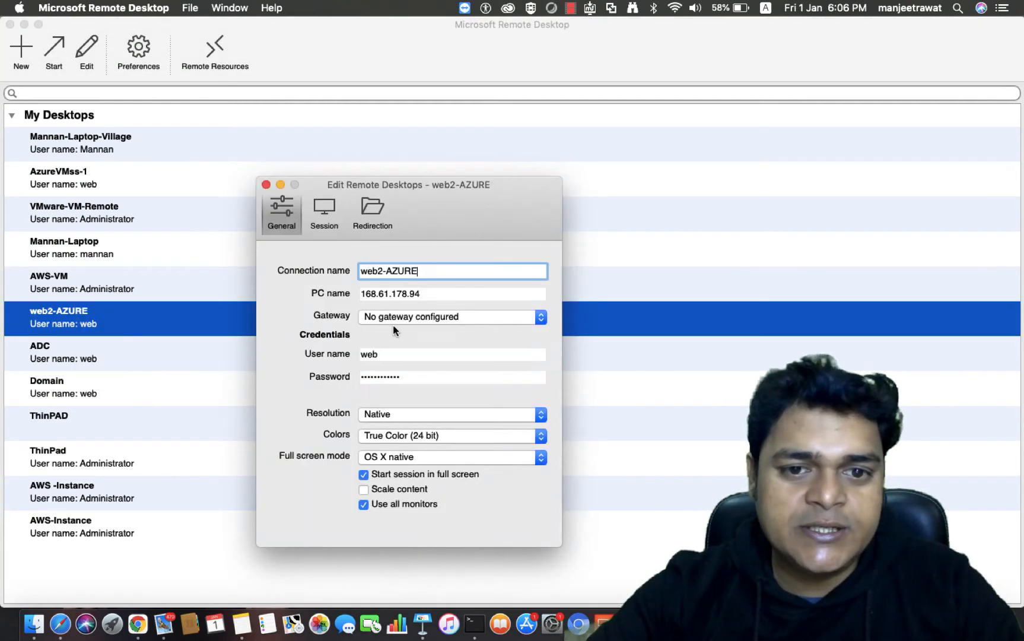
pyautogui.tripleClick(432, 294)
pyautogui.press('super+v')
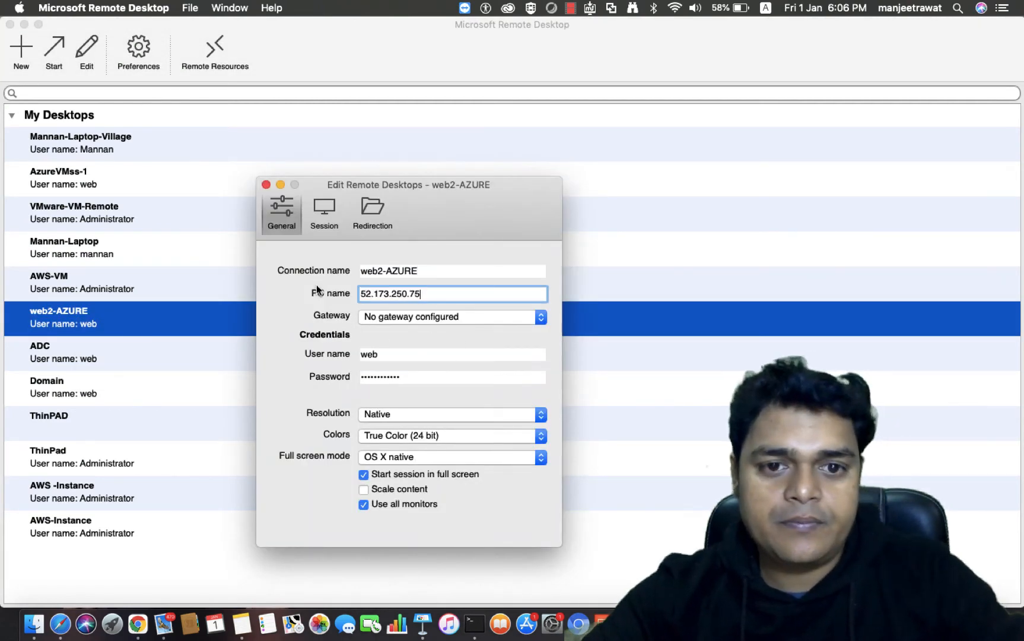
pyautogui.click(266, 185)
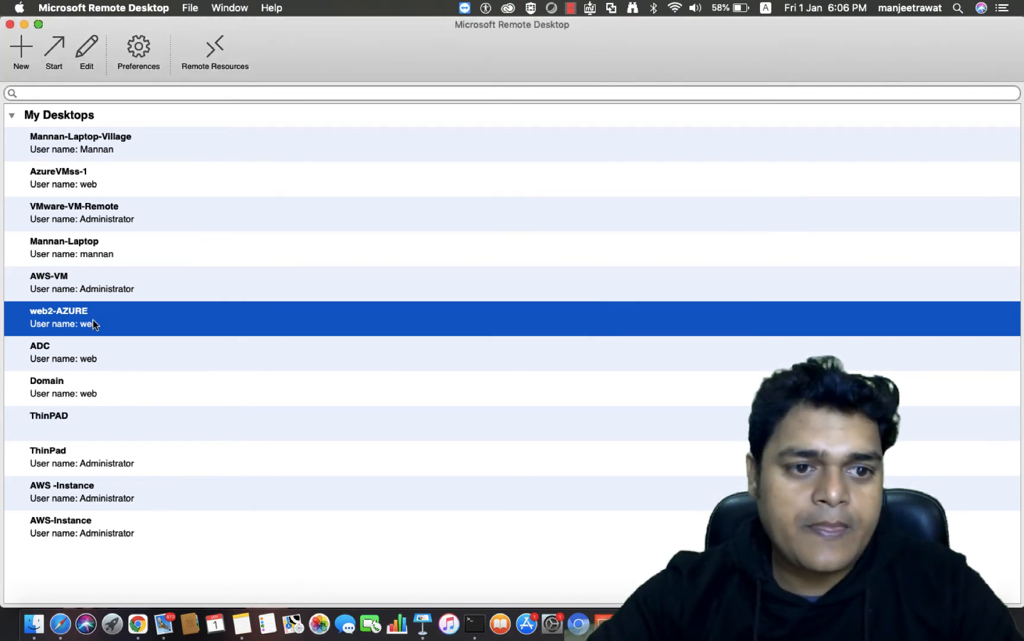
# - Connect to web2-AZURE over remote desktop and check the gateway deployment's progress in the portal
pyautogui.doubleClick(93, 321)
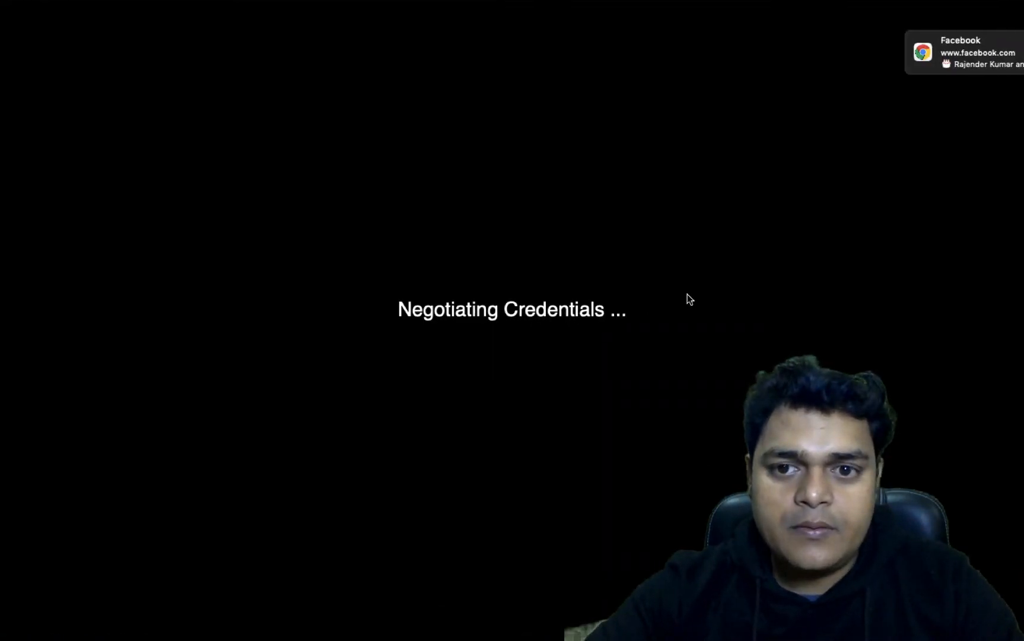
pyautogui.click(677, 245)
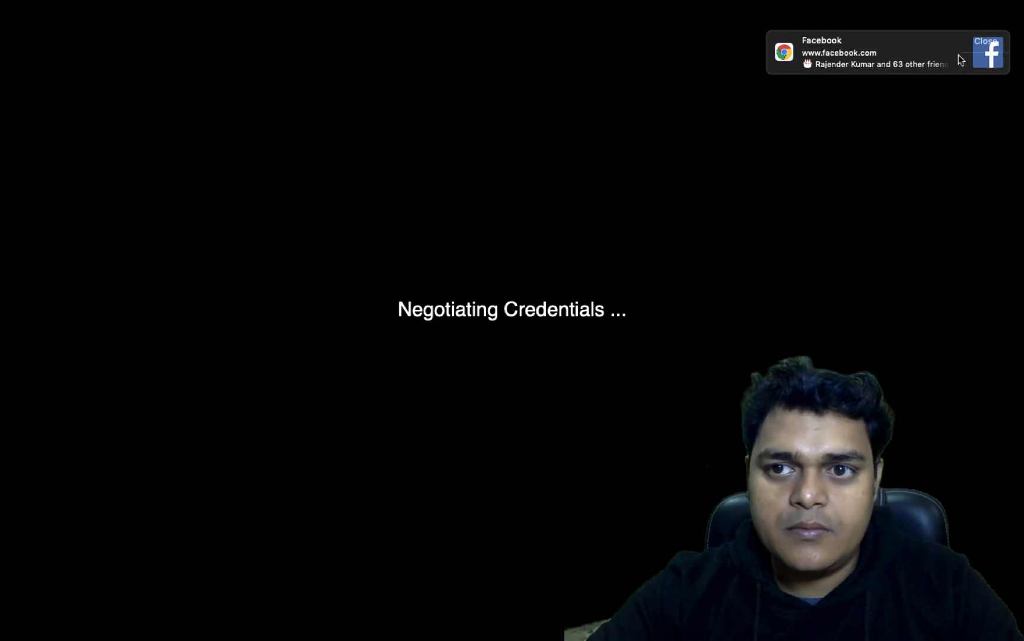
pyautogui.click(993, 45)
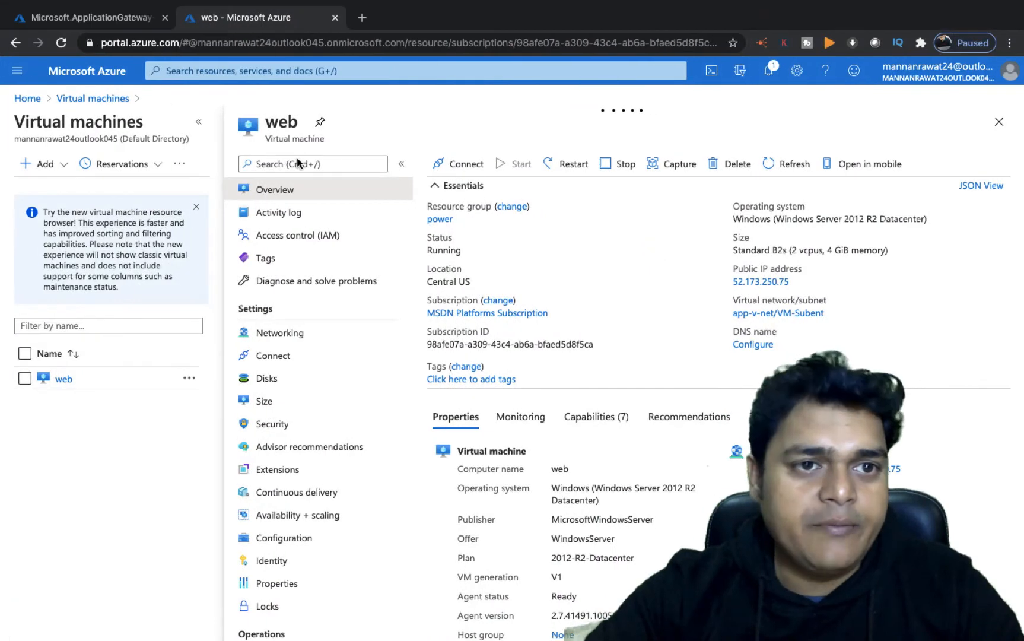
pyautogui.click(112, 22)
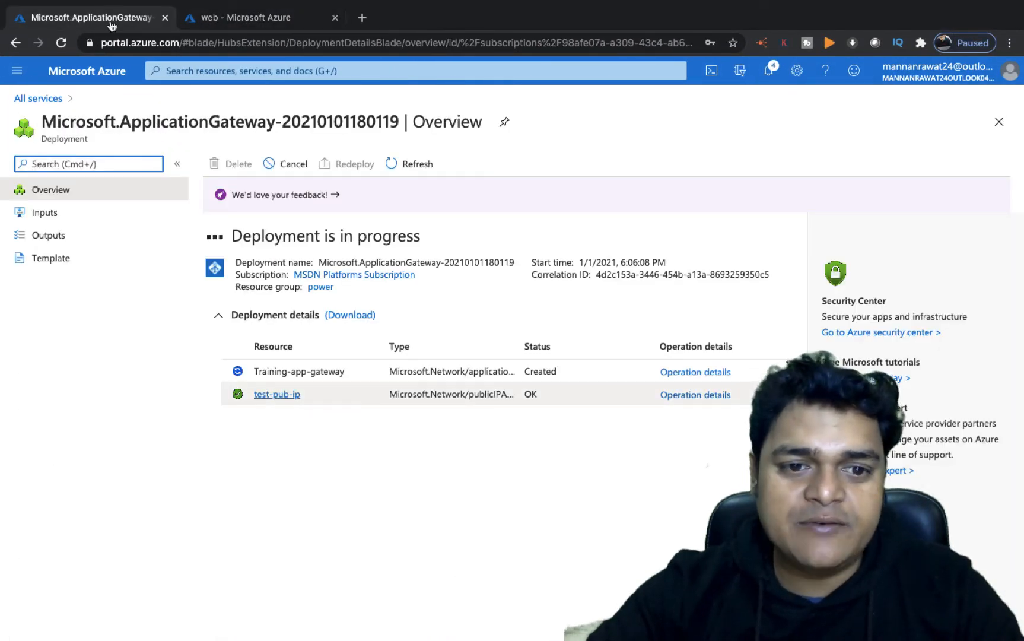
pyautogui.hotkey('ctrl', 'Left')
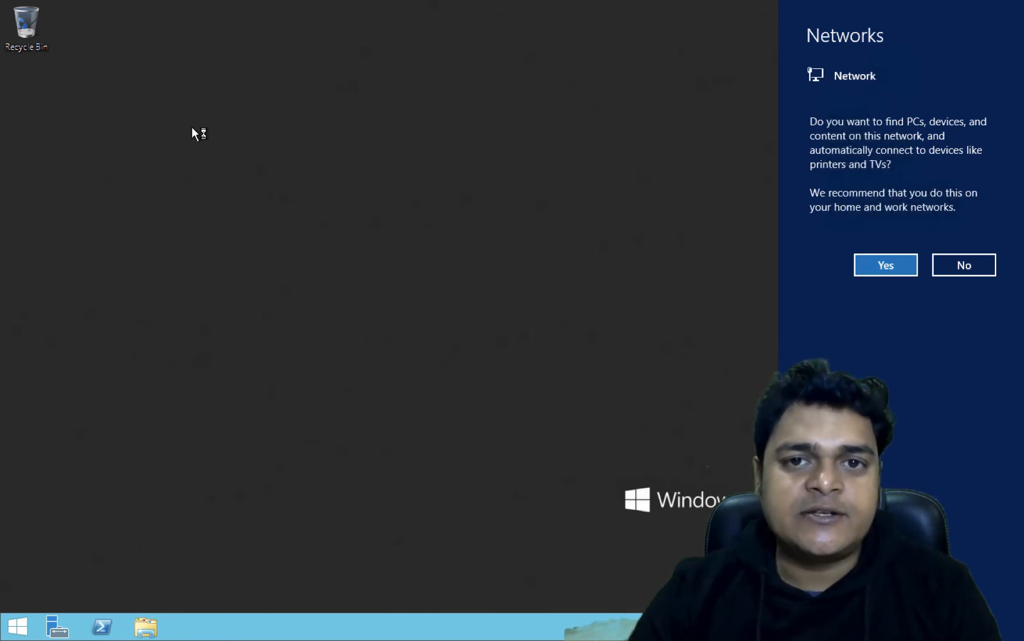
# - Decline network discovery on the VM and launch the Add Roles and Features wizard from Server Manager
pyautogui.click(968, 267)
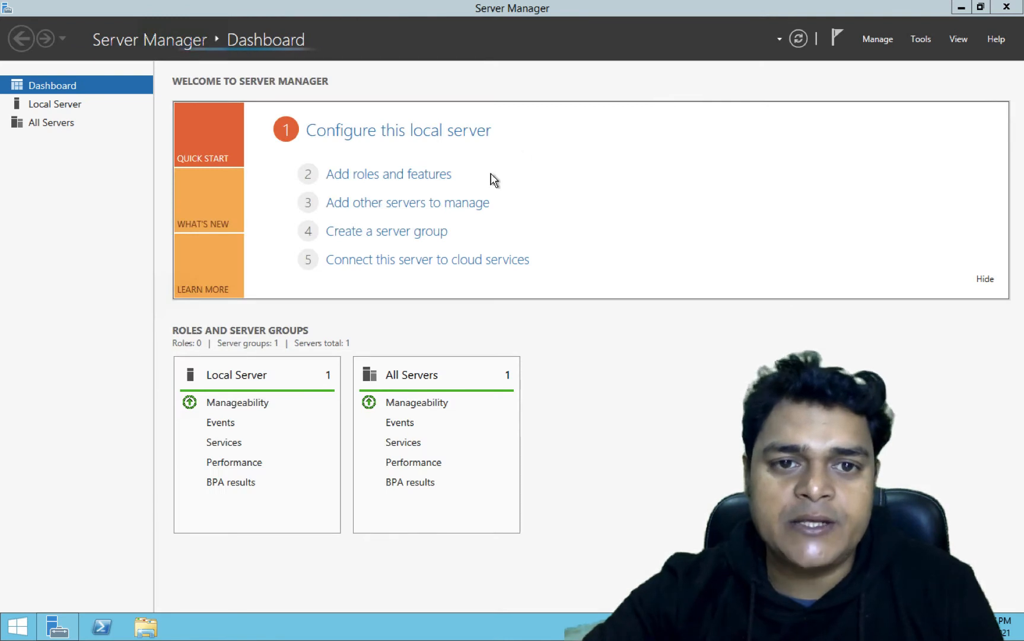
pyautogui.click(402, 177)
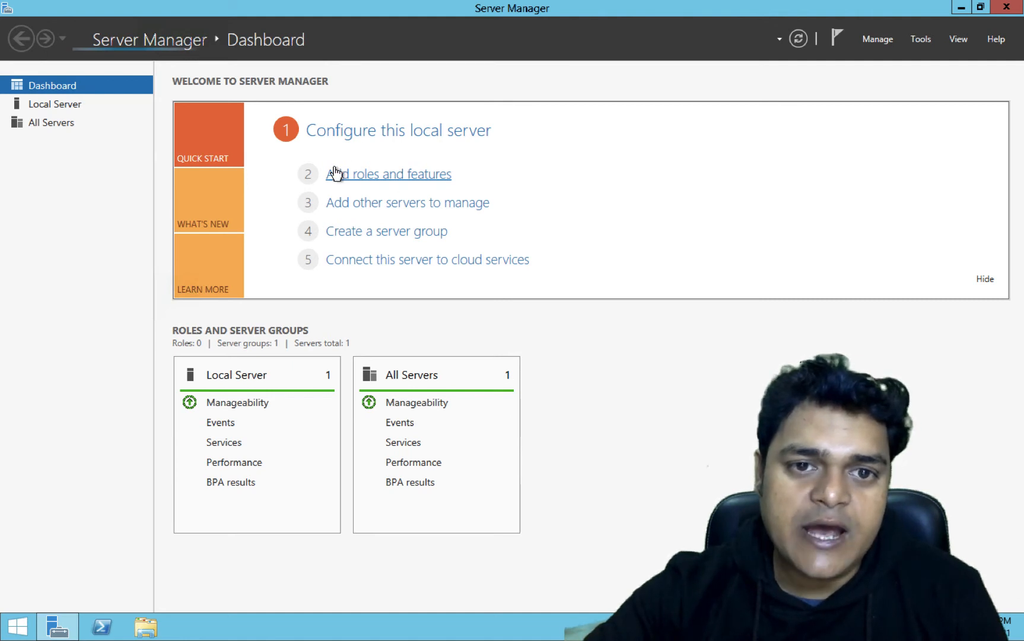
pyautogui.click(401, 176)
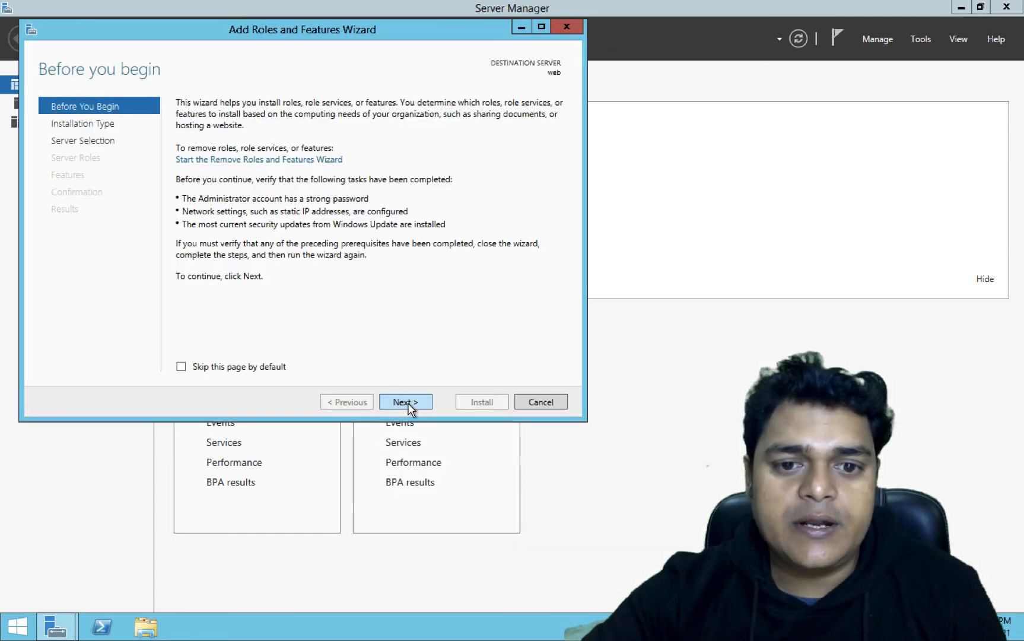
# - Choose role-based installation, select the Web Server (IIS) role with its management tools, and install it
pyautogui.click(409, 404)
pyautogui.click(408, 402)
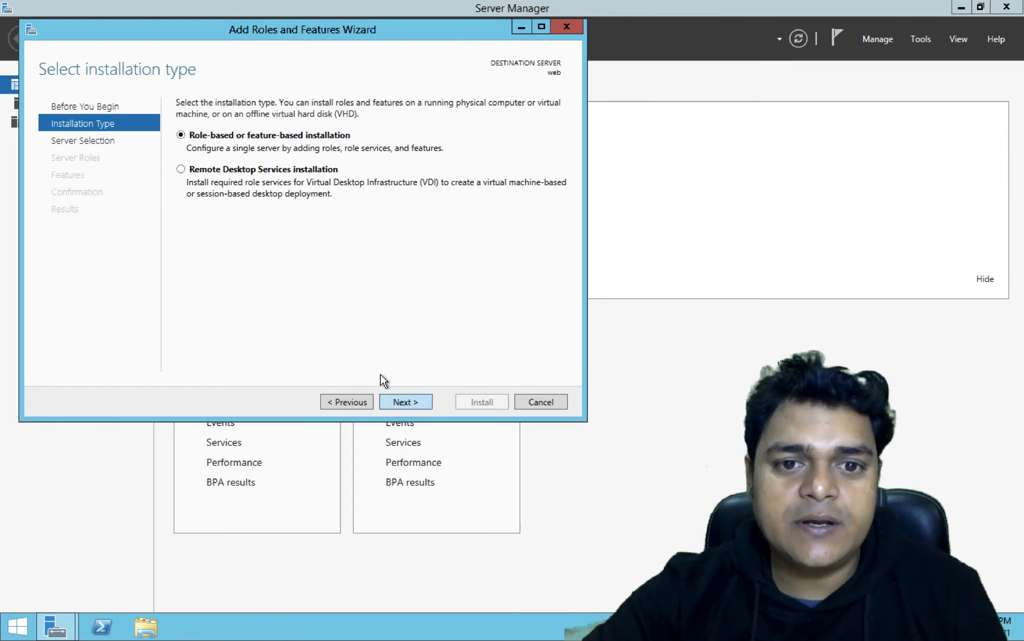
pyautogui.click(408, 402)
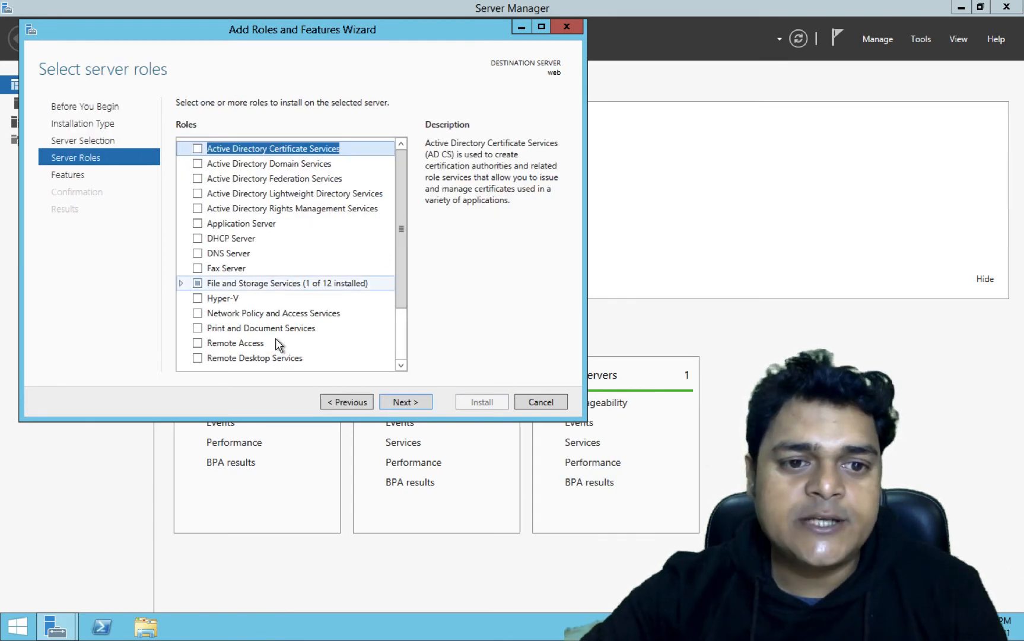
pyautogui.scroll(-2, 277, 343)
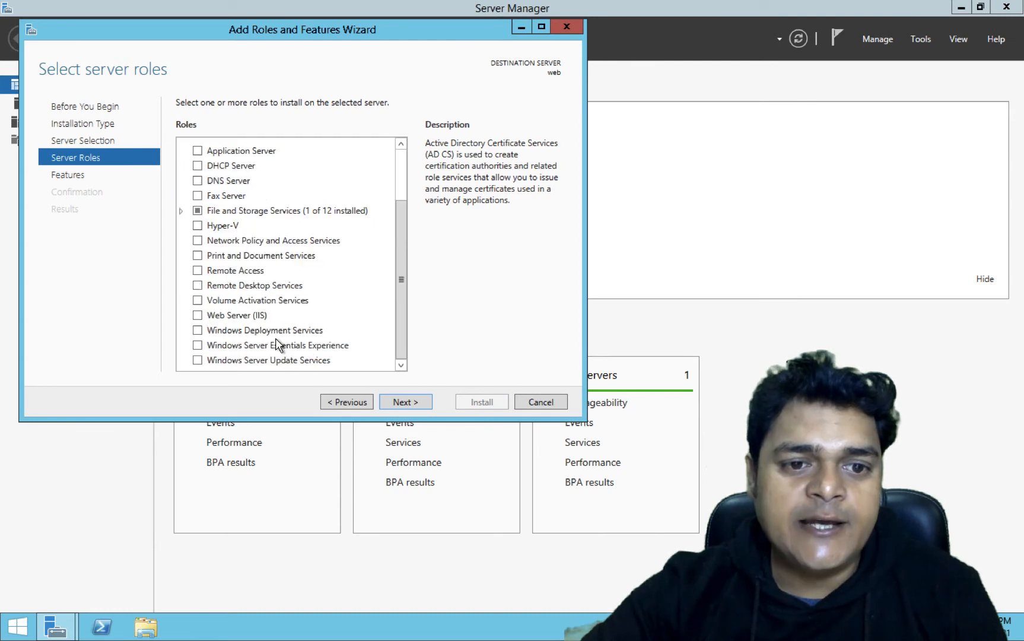
pyautogui.click(198, 318)
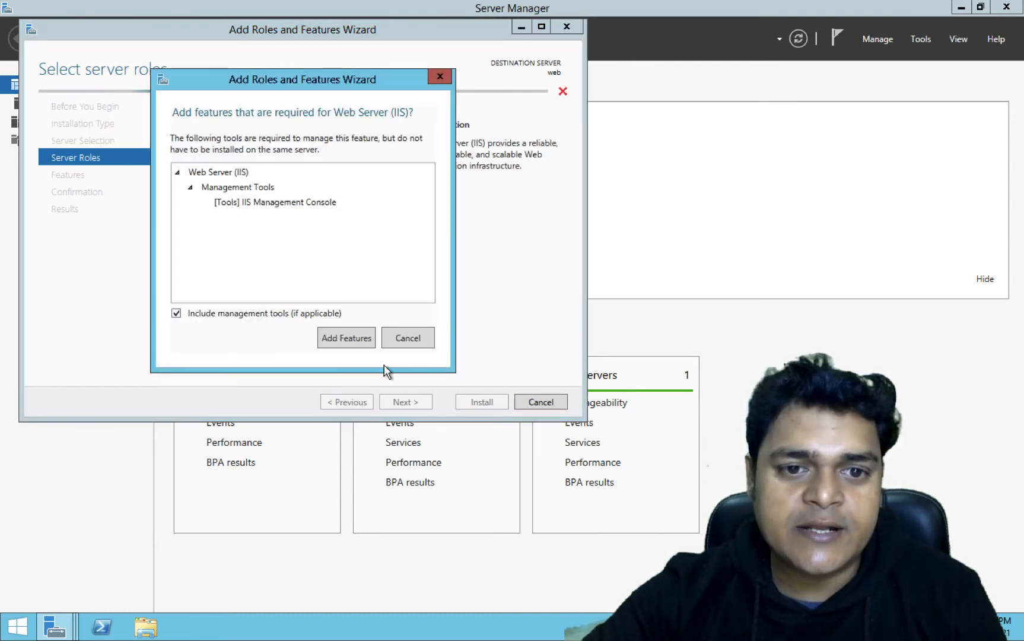
pyautogui.click(354, 343)
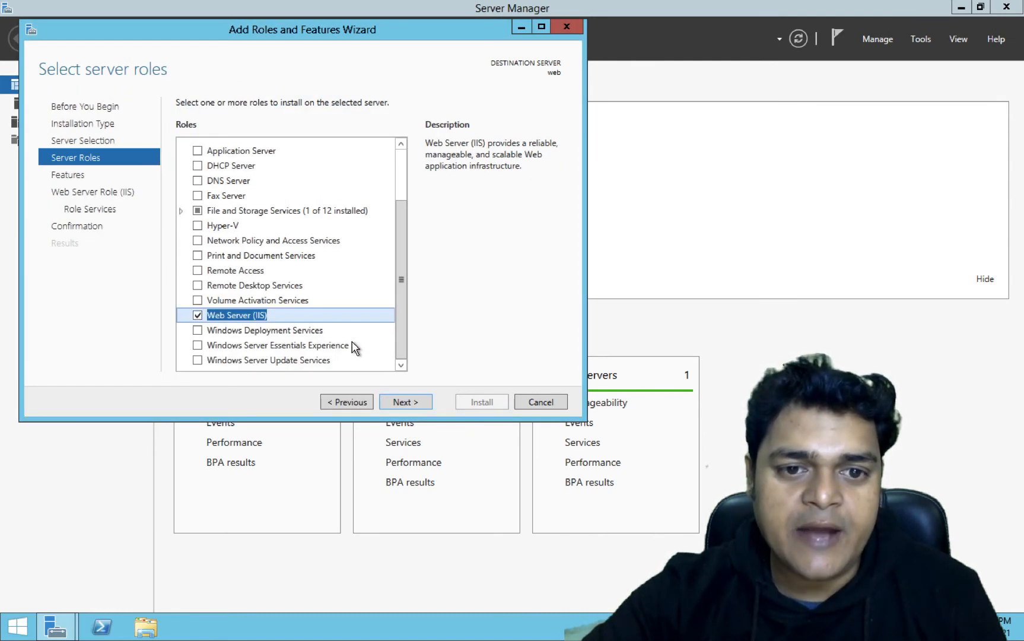
pyautogui.click(414, 401)
pyautogui.click(414, 401)
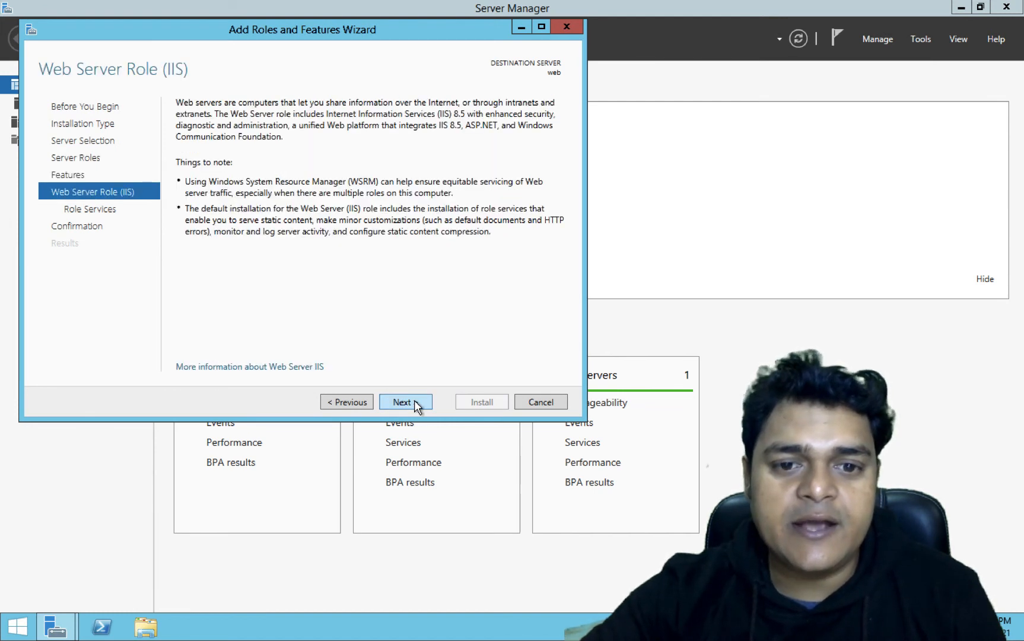
pyautogui.click(414, 402)
pyautogui.click(414, 401)
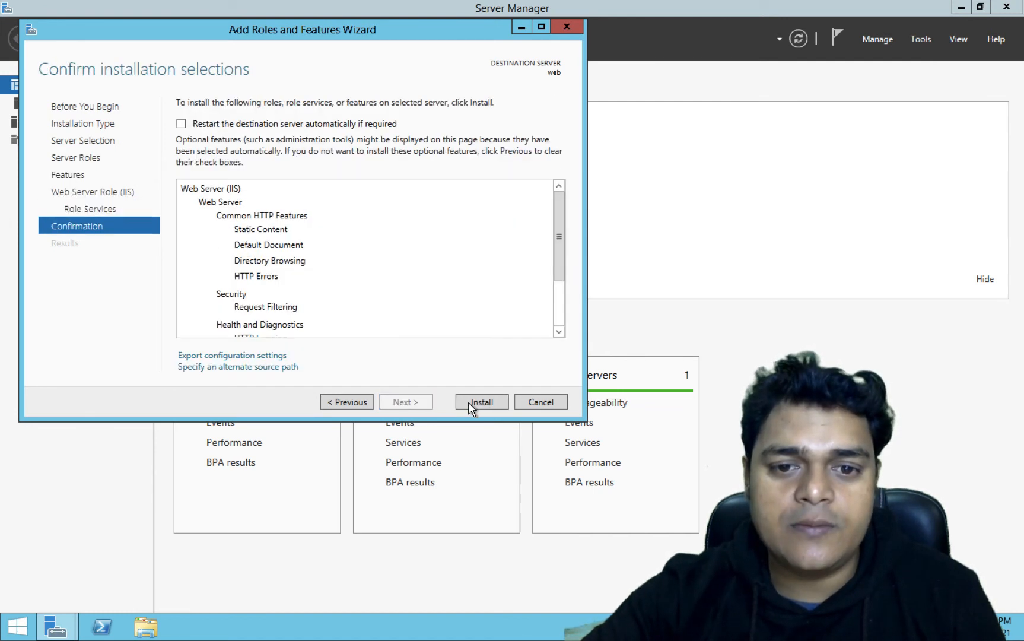
pyautogui.click(481, 402)
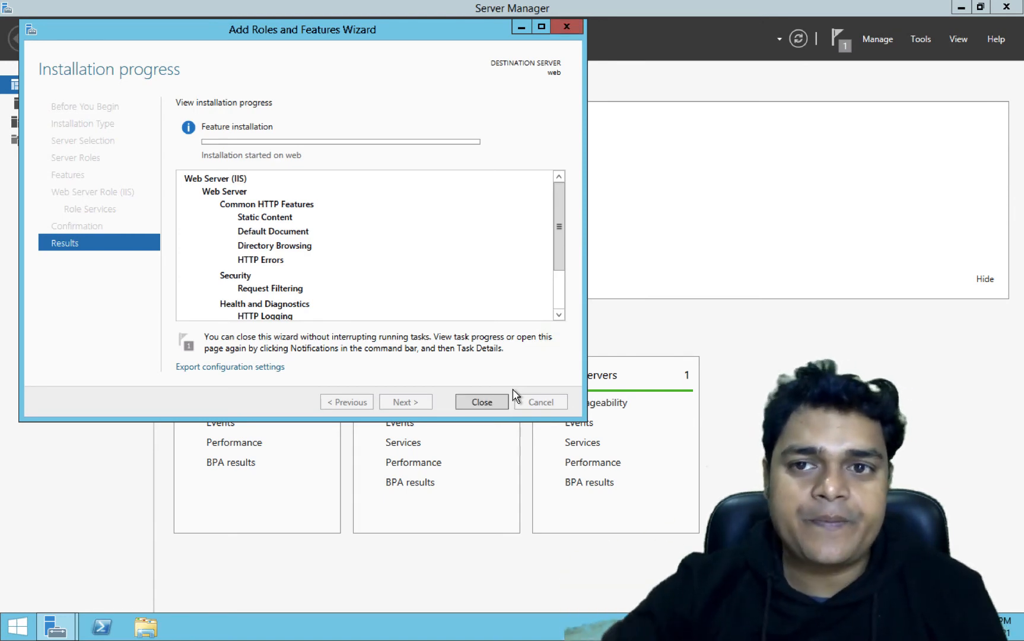
# - Monitor the IIS installation progress and refresh the application gateway deployment status in the portal
pyautogui.hotkey('ctrl', 'Right')
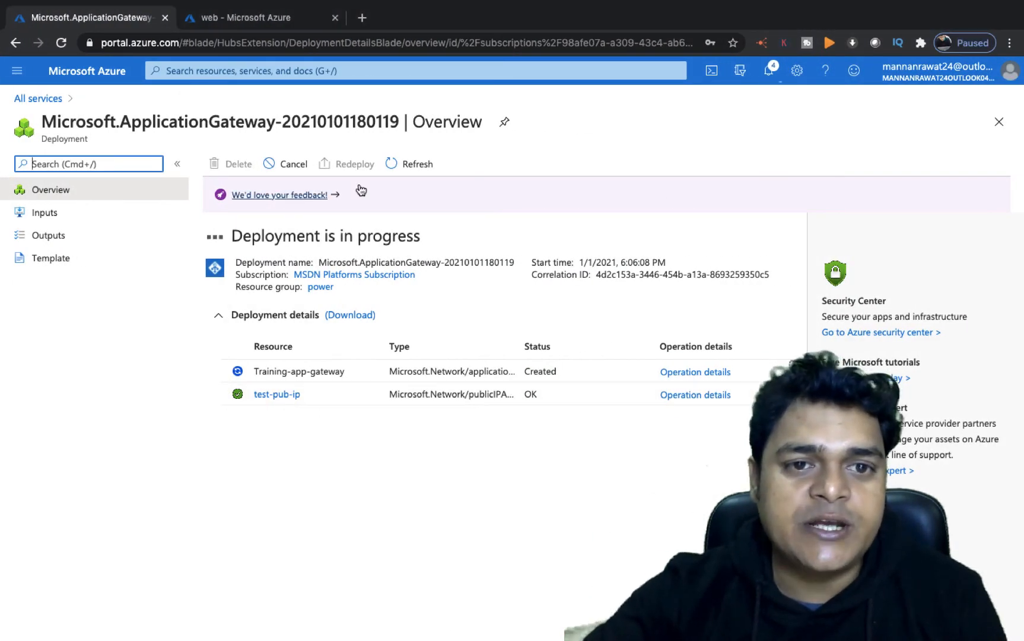
pyautogui.click(418, 168)
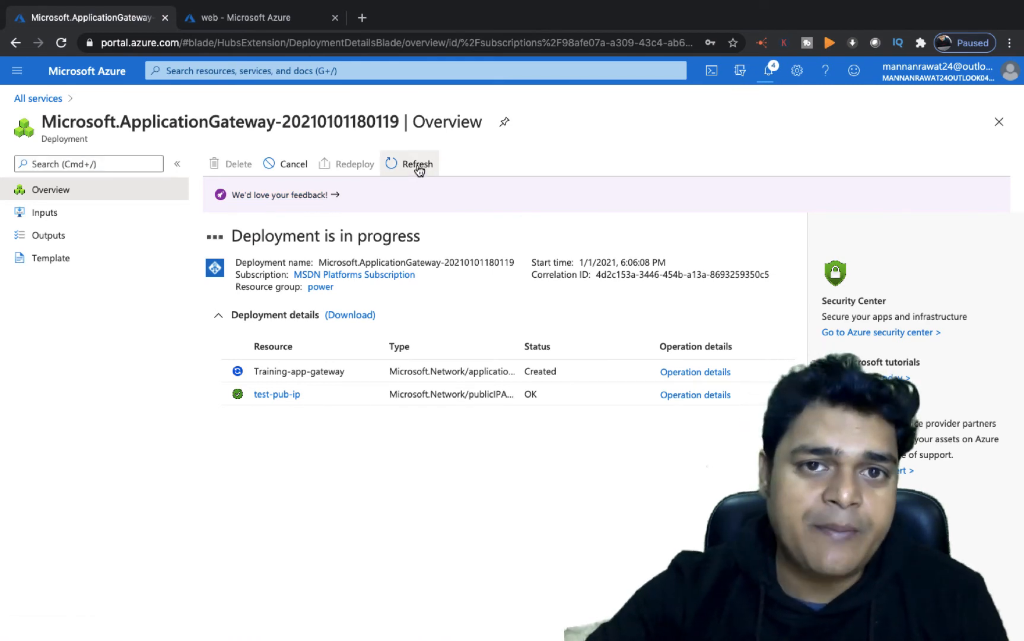
pyautogui.hotkey('ctrl', 'Left')
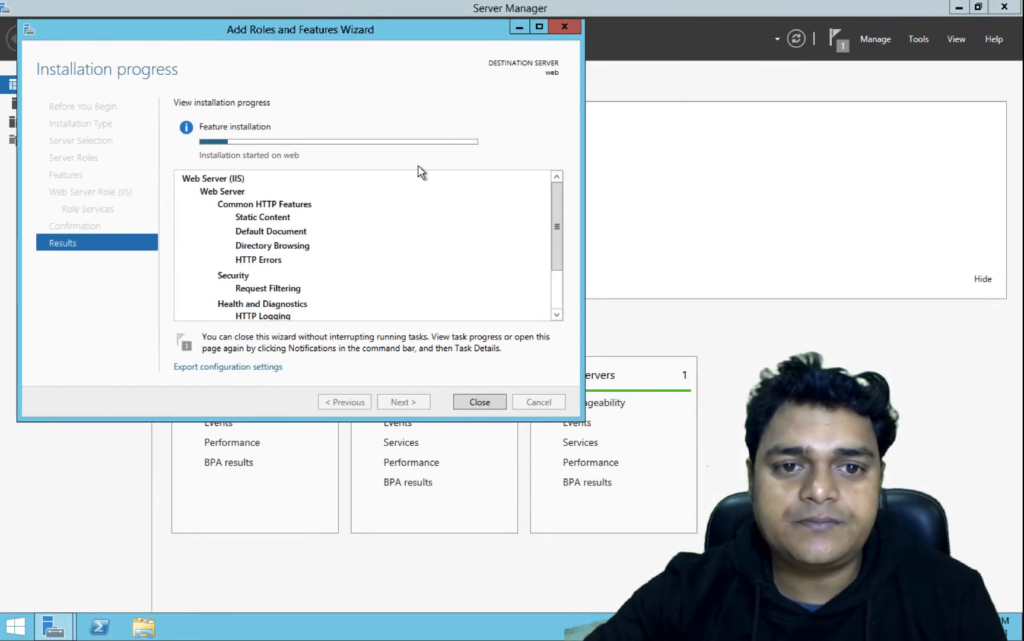
pyautogui.hotkey('ctrl', 'Right')
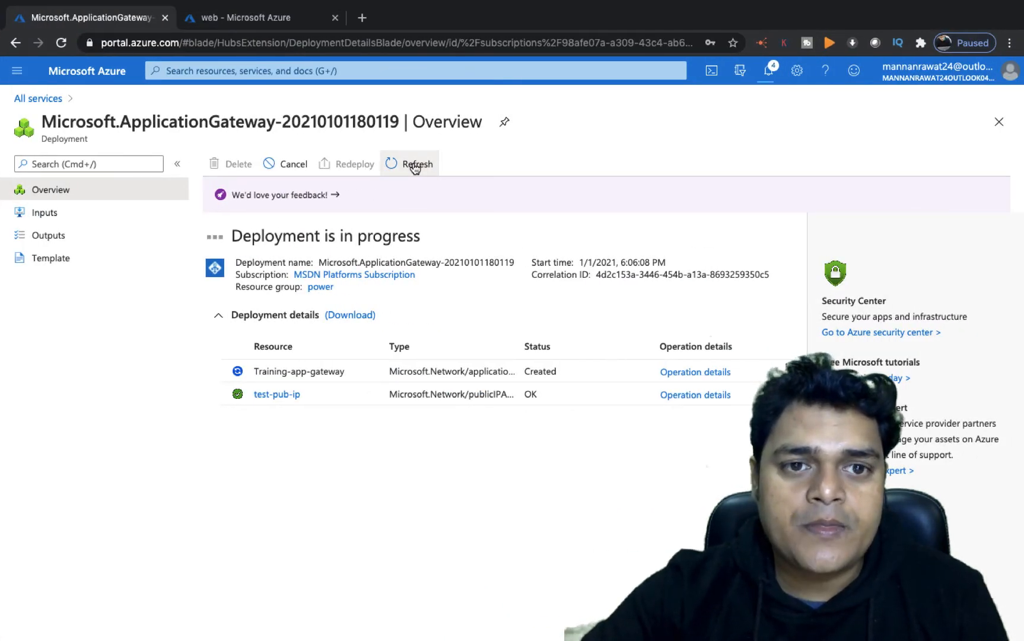
pyautogui.hotkey('ctrl', 'Left')
pyautogui.hotkey('ctrl', 'Right')
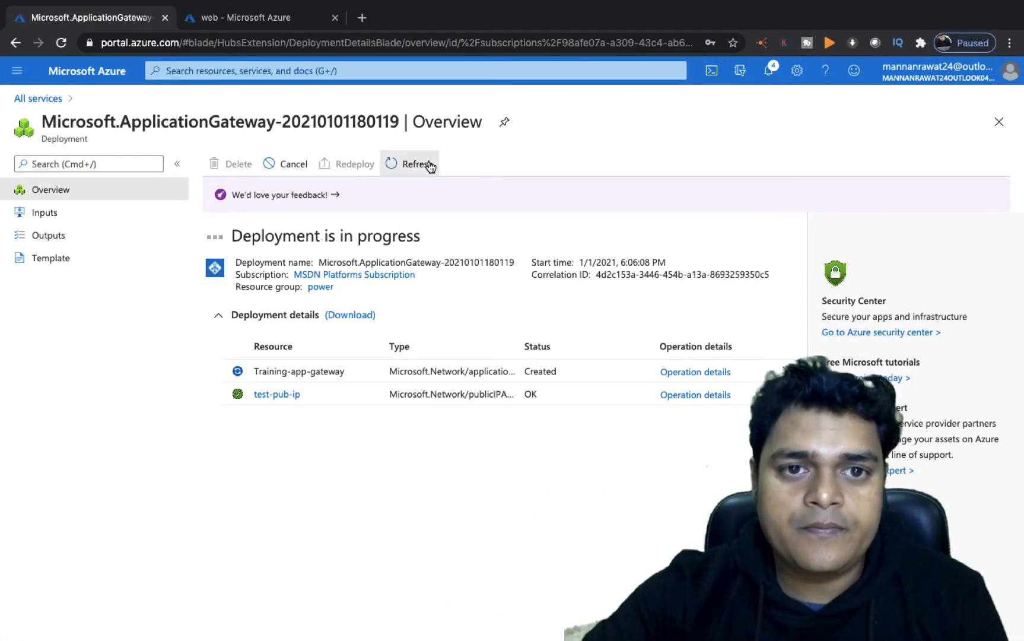
pyautogui.click(428, 167)
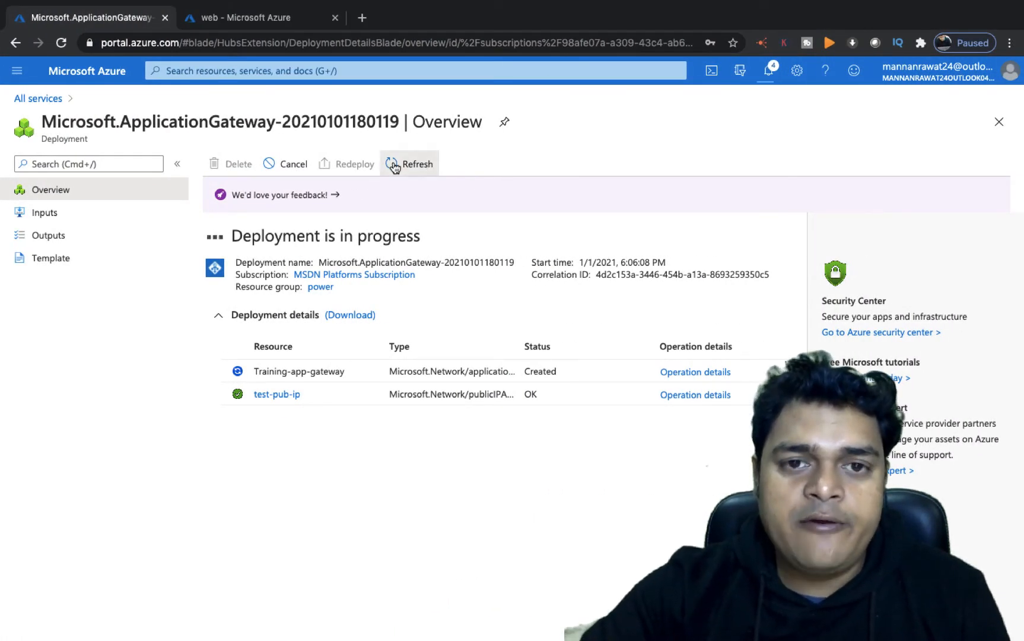
pyautogui.hotkey('ctrl', 'Left')
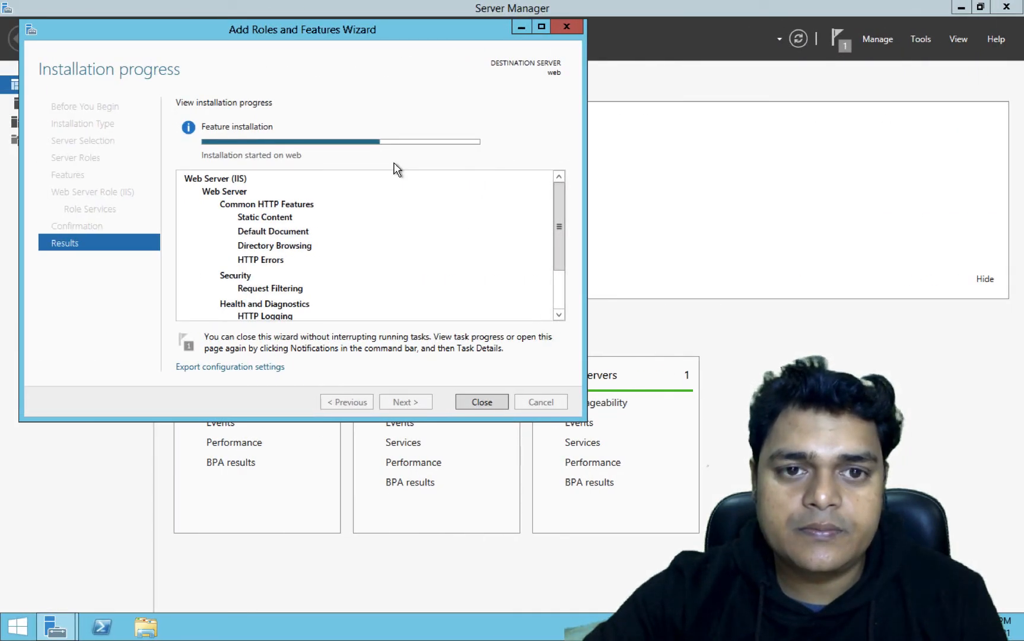
pyautogui.hotkey('ctrl', 'Right')
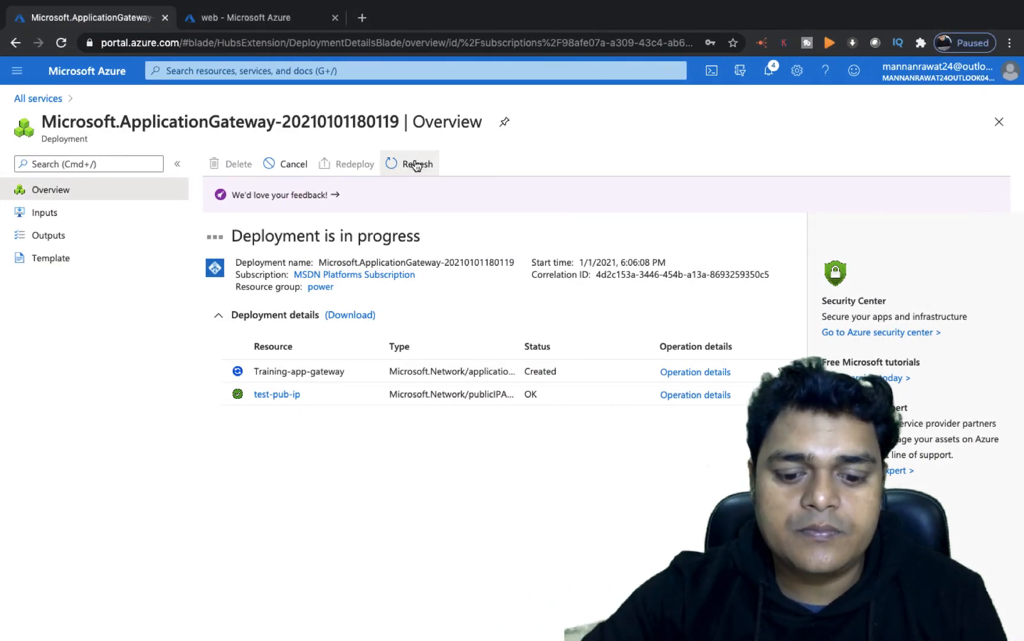
pyautogui.hotkey('ctrl', 'Left')
pyautogui.hotkey('ctrl', 'Left')
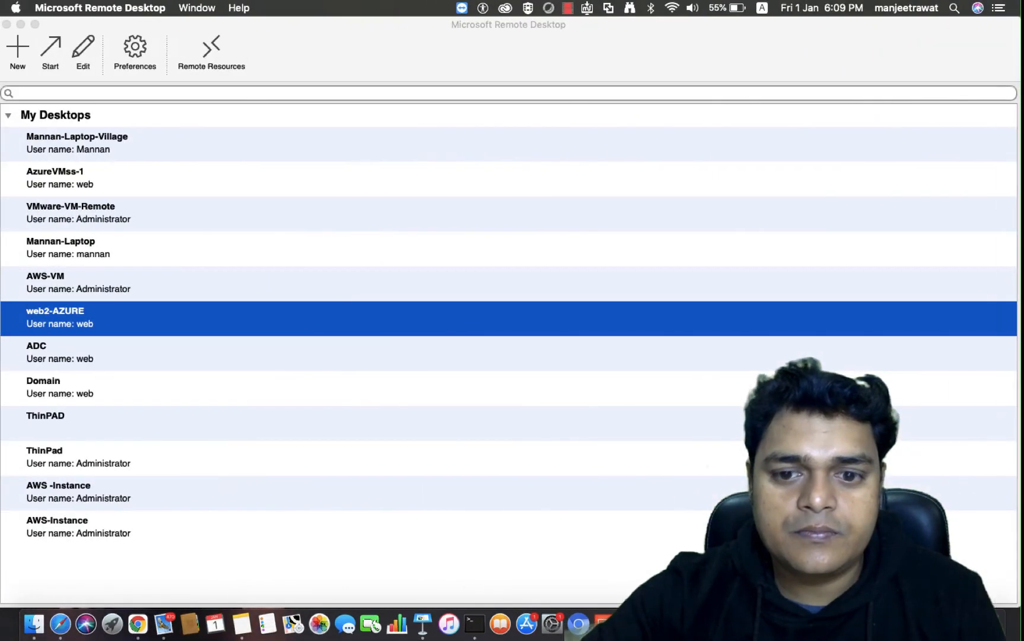
pyautogui.click(24, 24)
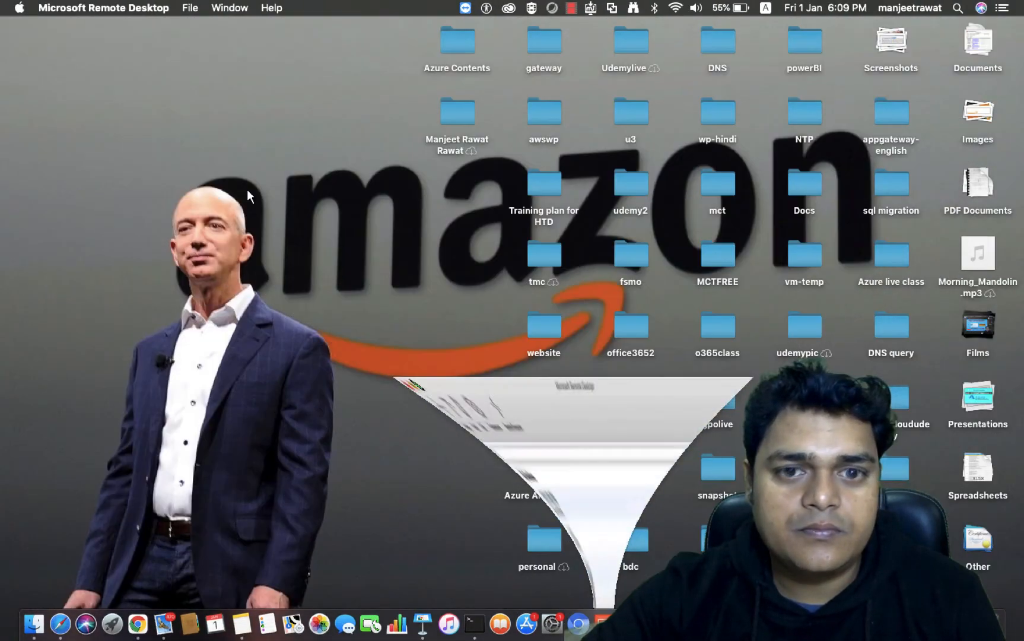
pyautogui.hotkey('ctrl', 'Right')
pyautogui.hotkey('ctrl', 'Left')
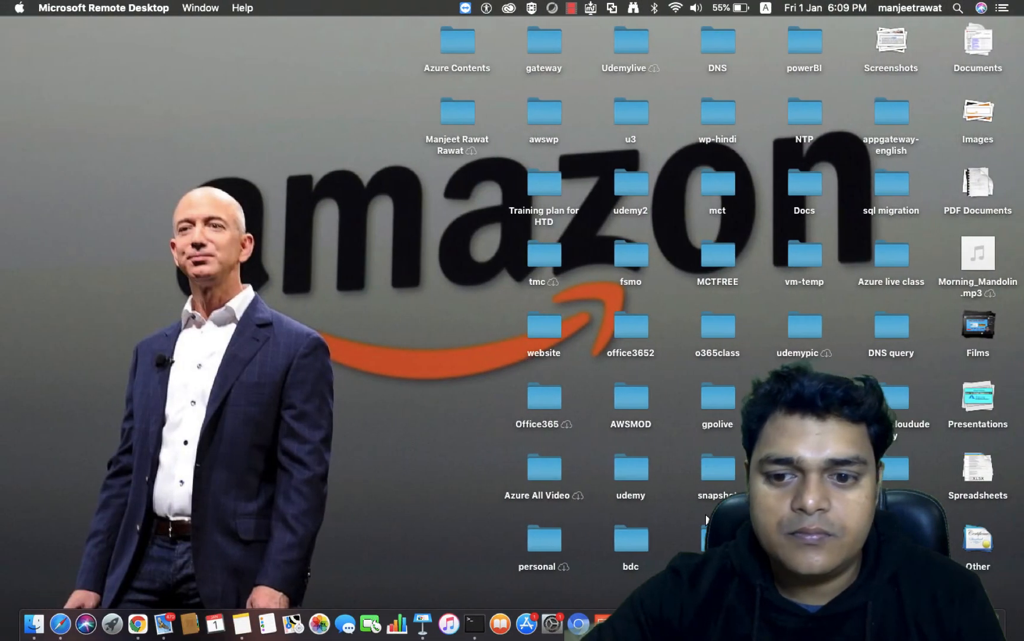
pyautogui.rightClick(871, 624)
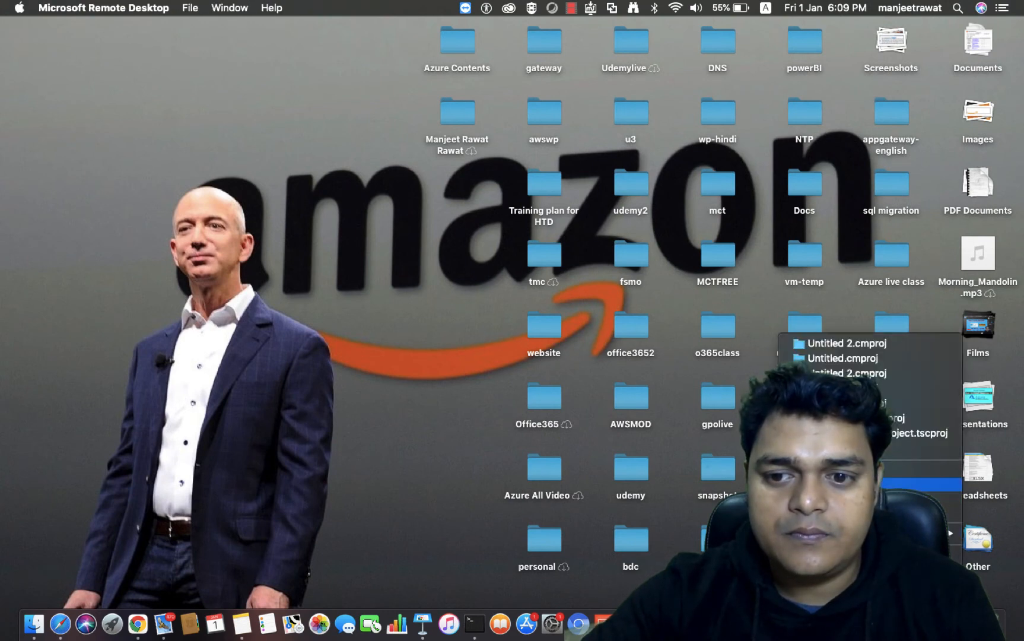
pyautogui.click(870, 485)
pyautogui.hotkey('ctrl', 'Right')
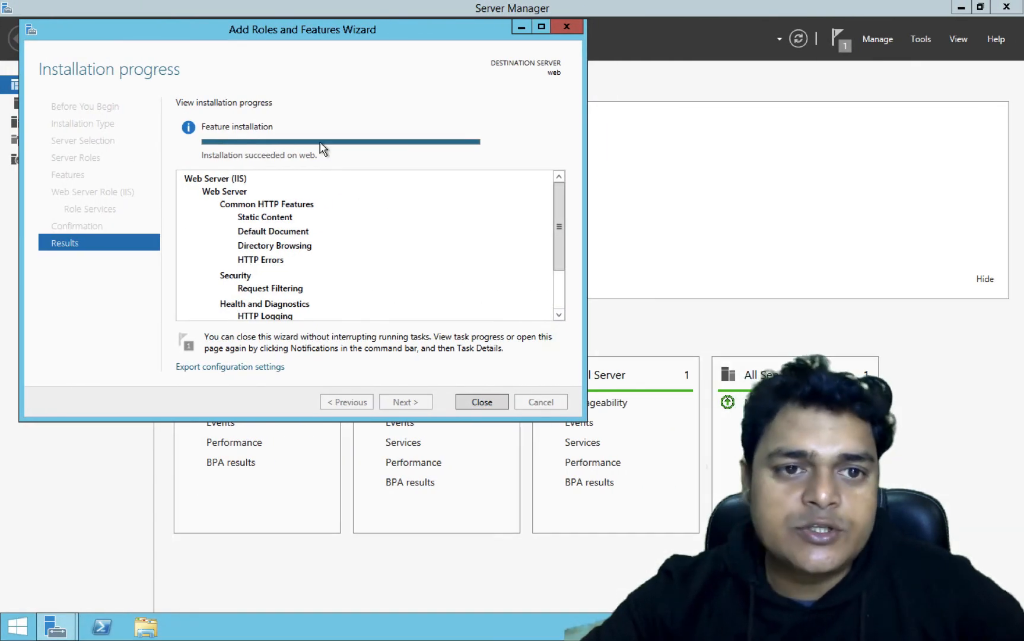
# - Close the finished wizard and browse to C:\inetpub\wwwroot in File Explorer
pyautogui.click(479, 398)
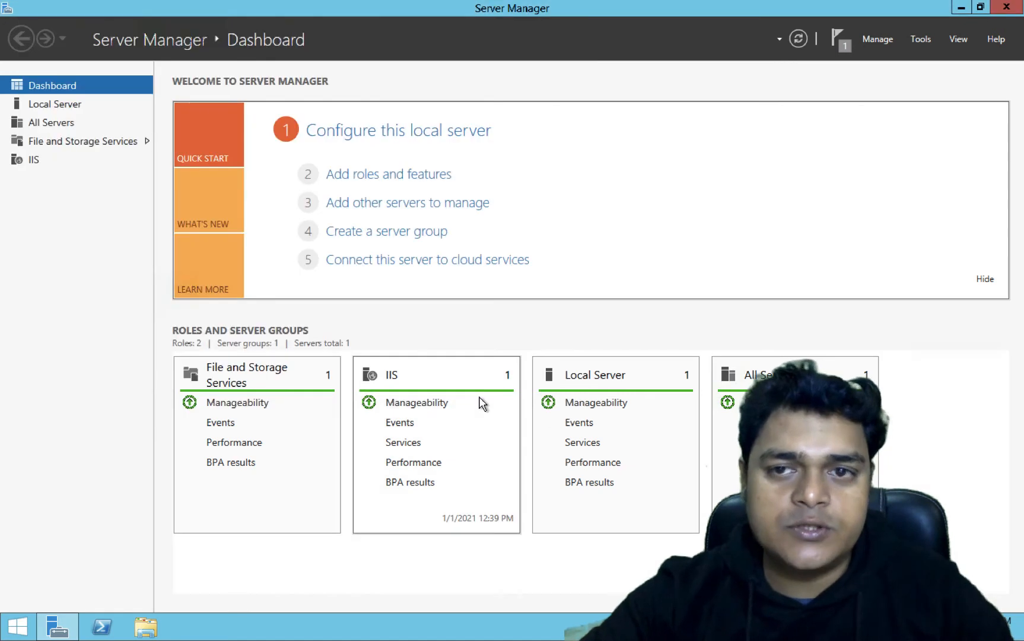
pyautogui.click(149, 630)
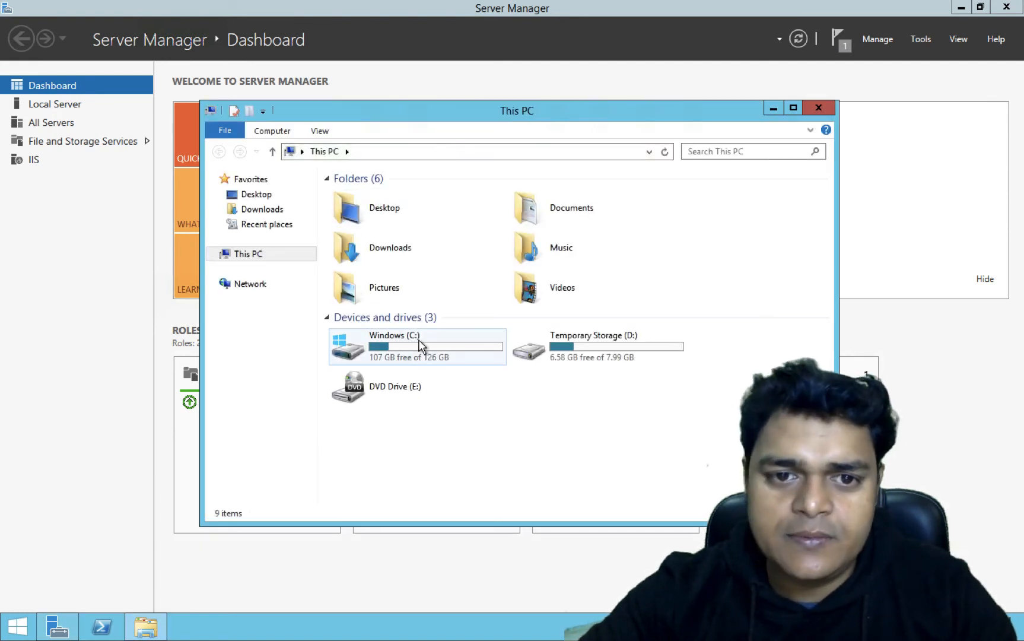
pyautogui.doubleClick(419, 345)
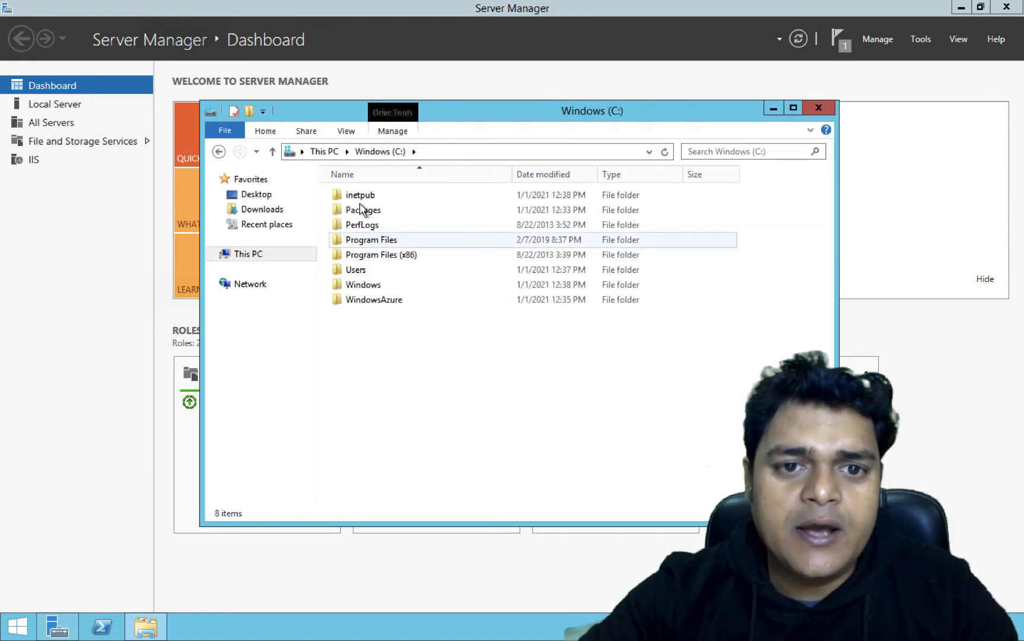
pyautogui.doubleClick(361, 197)
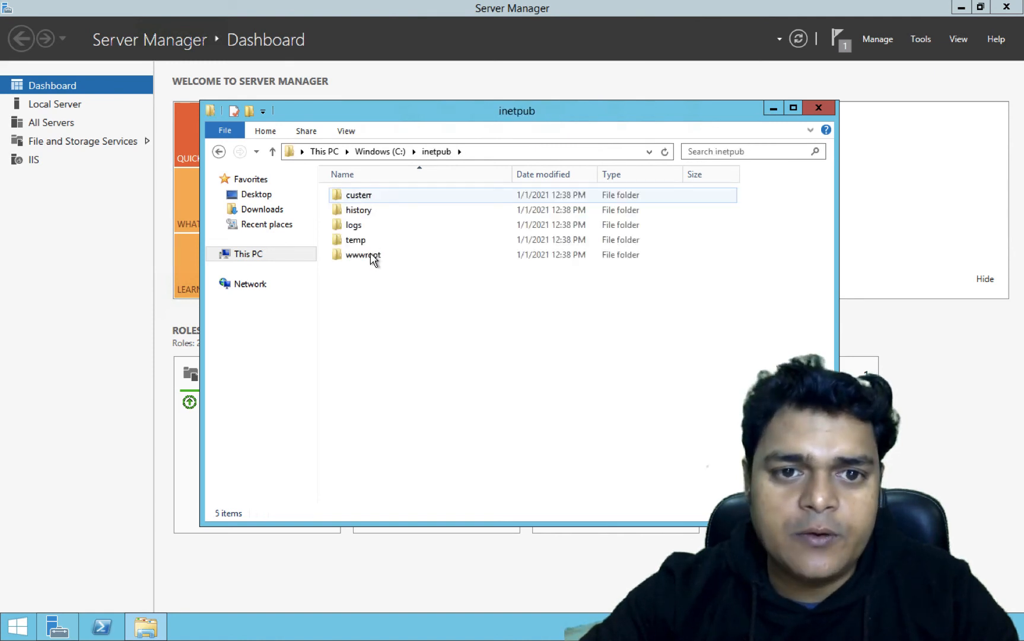
pyautogui.doubleClick(367, 255)
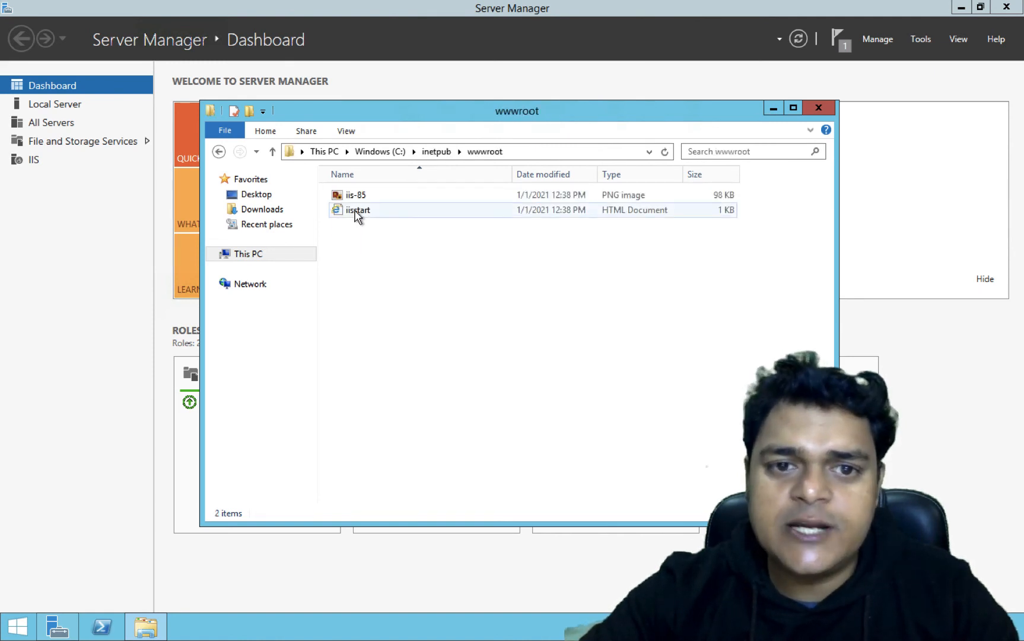
# - Open the iisstart page file with Notepad
pyautogui.rightClick(356, 216)
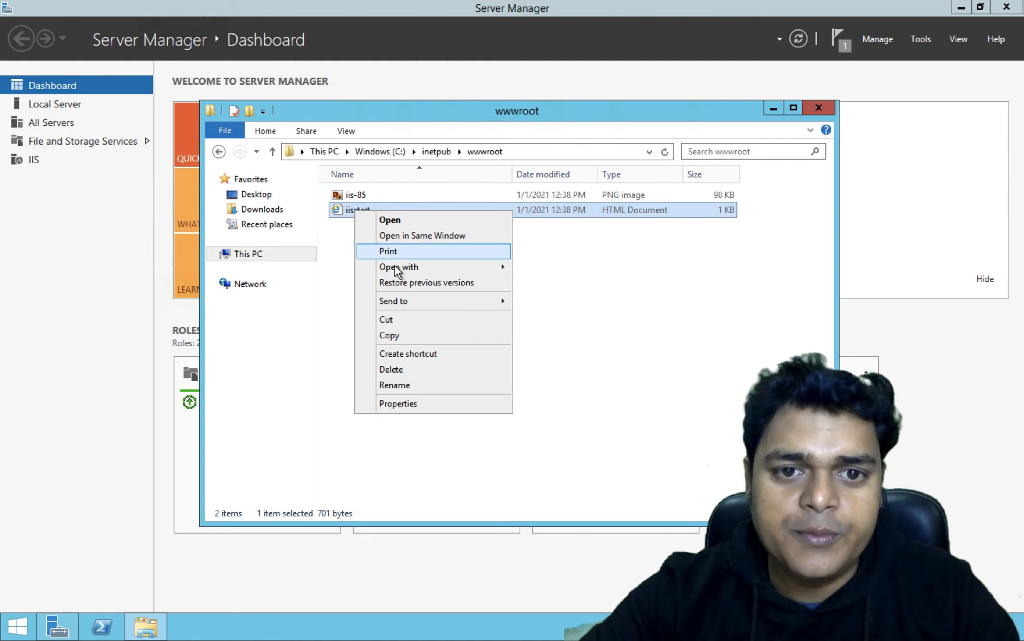
pyautogui.moveTo(399, 268)
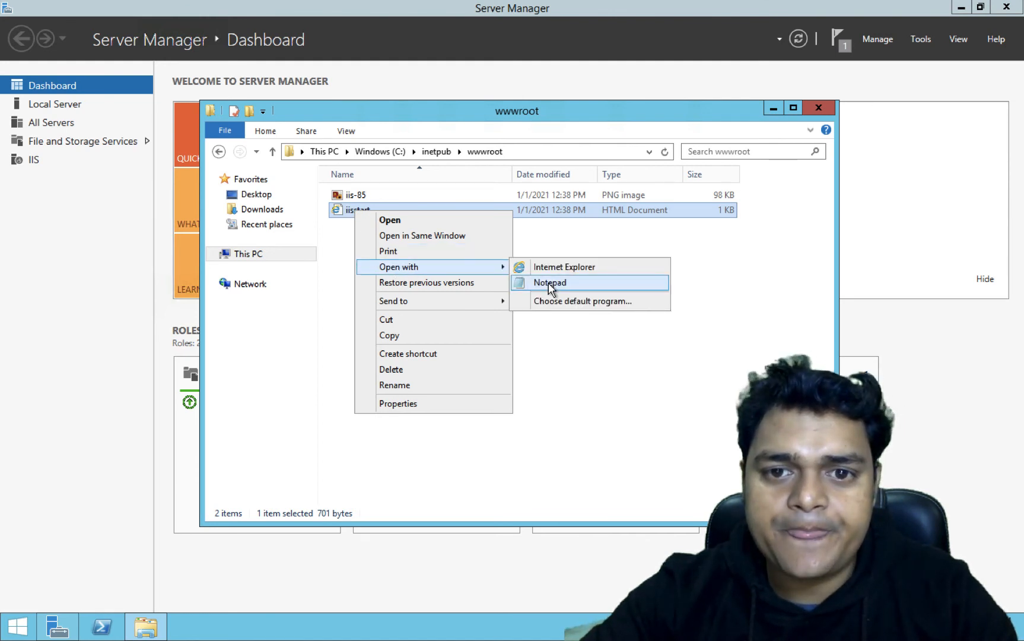
pyautogui.click(548, 283)
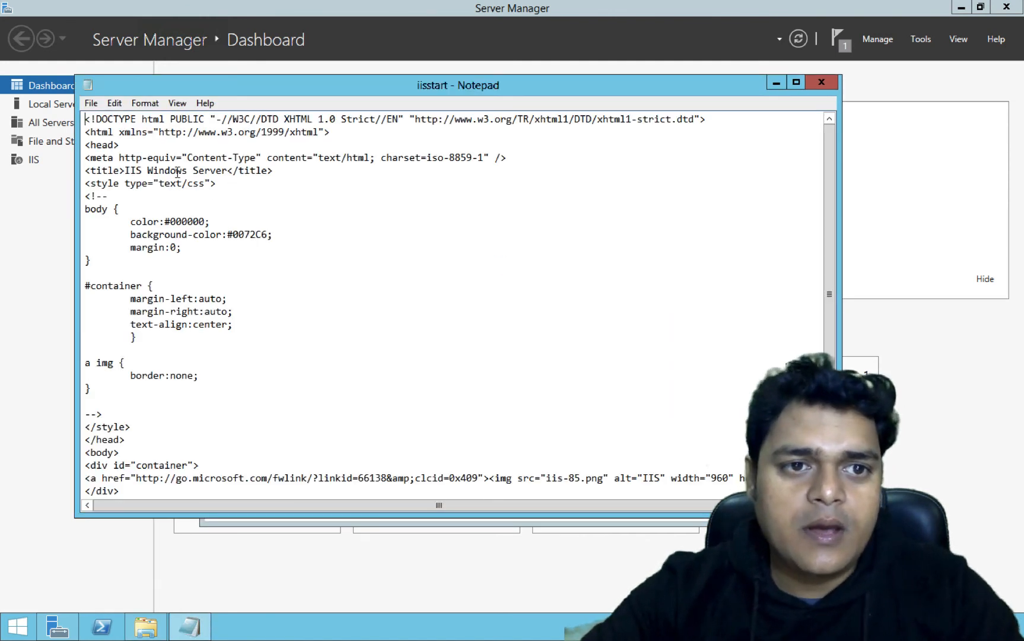
# - Insert the line "THIS IS TEST WEB SERVER" below the head tag in iisstart and save it while closing Notepad
pyautogui.click(129, 150)
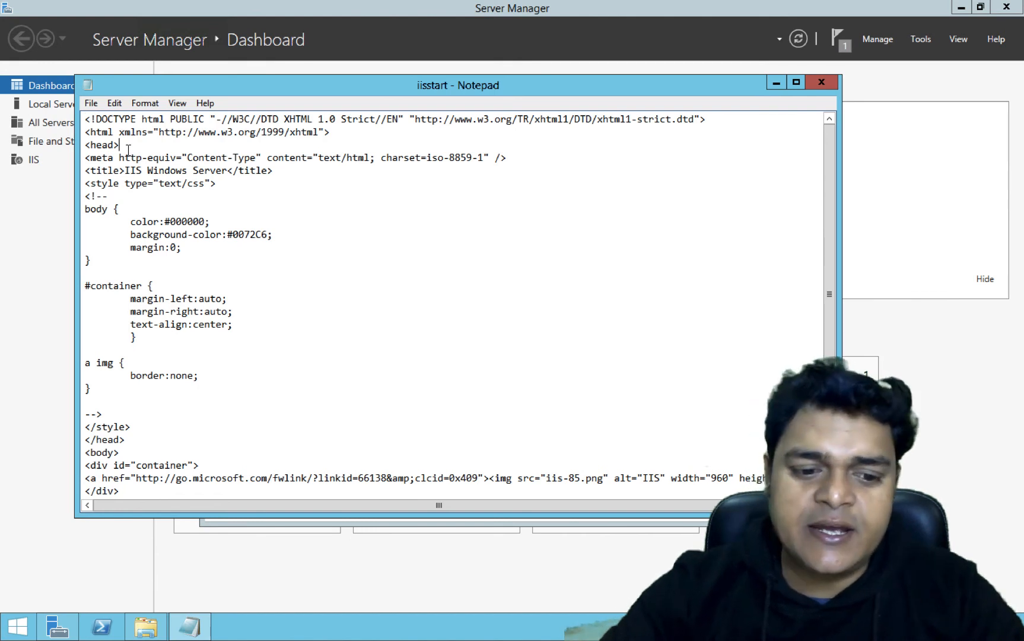
pyautogui.press('Return')
pyautogui.press('Return')
pyautogui.press('Return')
pyautogui.write('THIS')
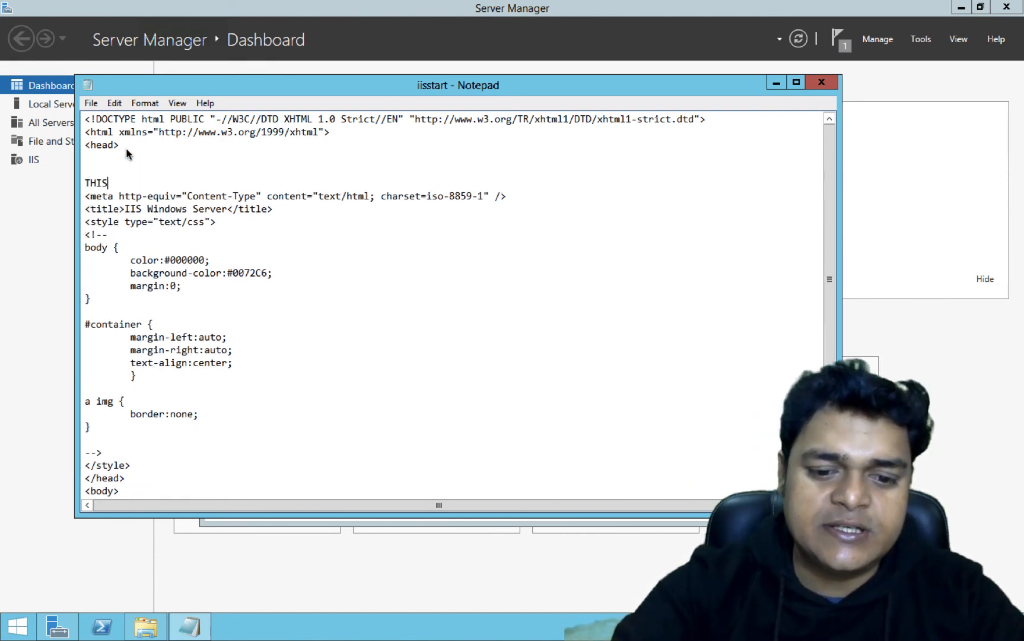
pyautogui.write(' IS TEST')
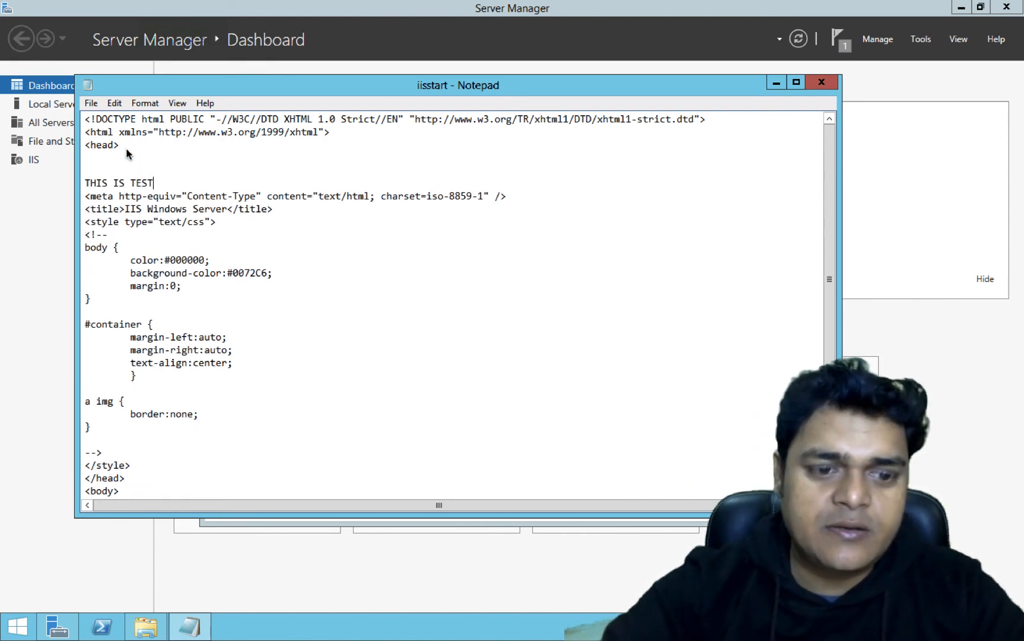
pyautogui.write(' WEB SERVER')
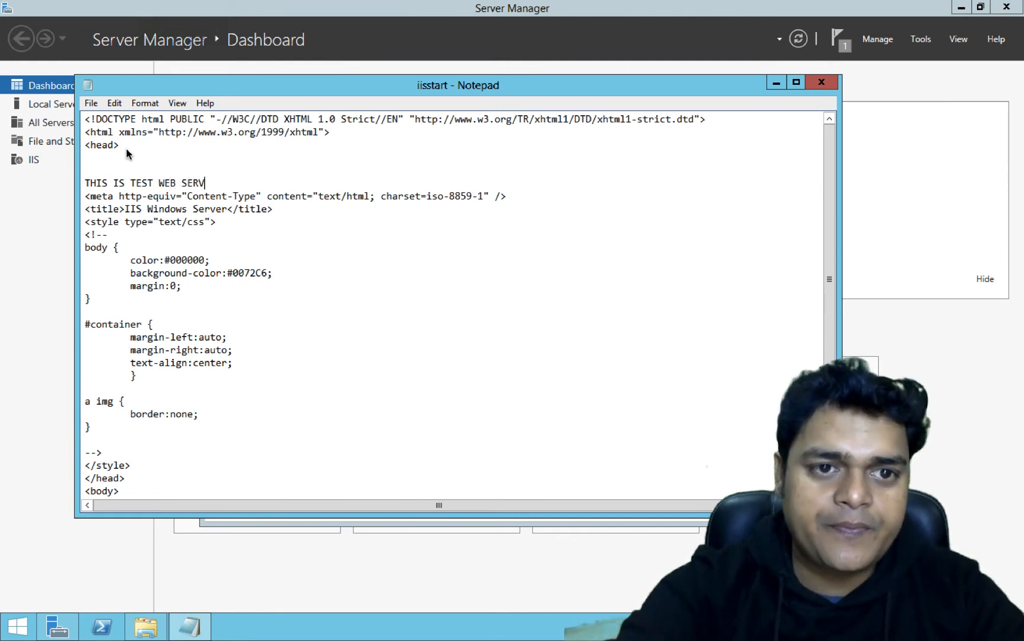
pyautogui.click(821, 82)
pyautogui.click(480, 321)
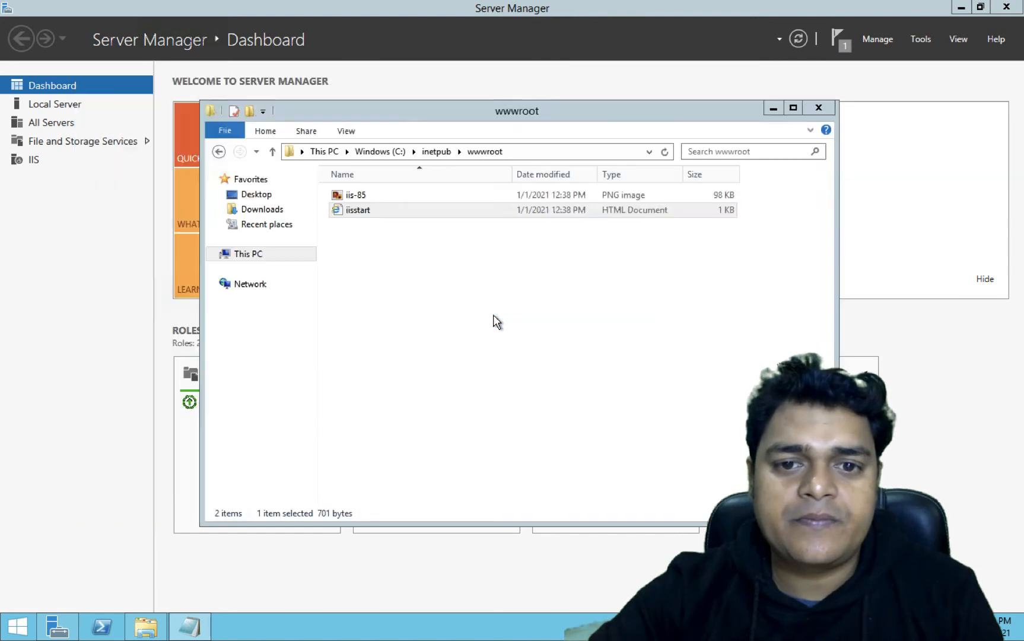
# - Close the wwwroot window and switch back to the portal to check the application gateway deployment status
pyautogui.click(823, 109)
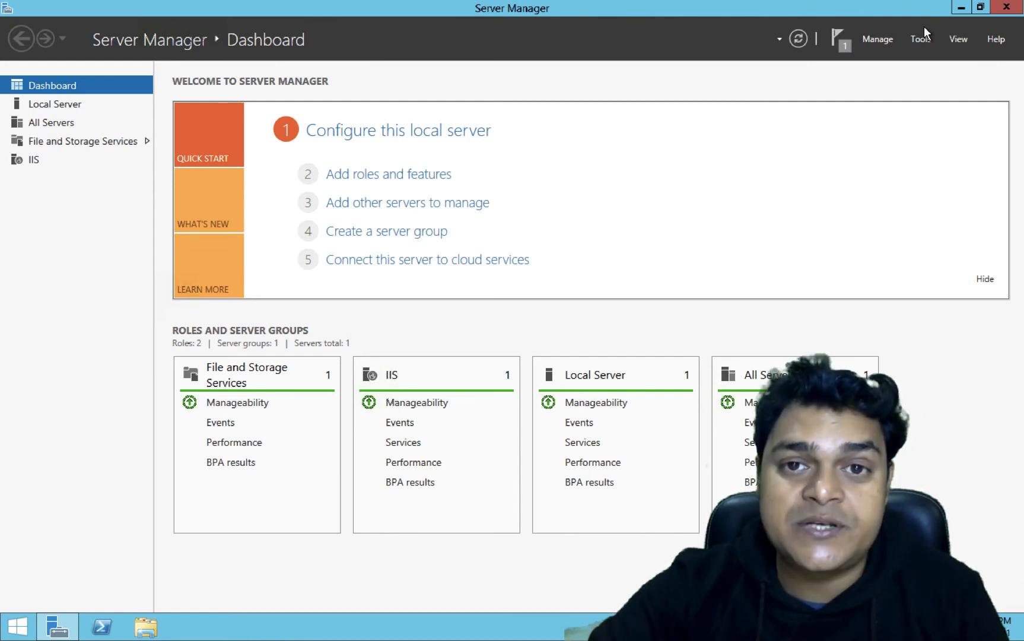
pyautogui.hotkey('ctrl', 'Right')
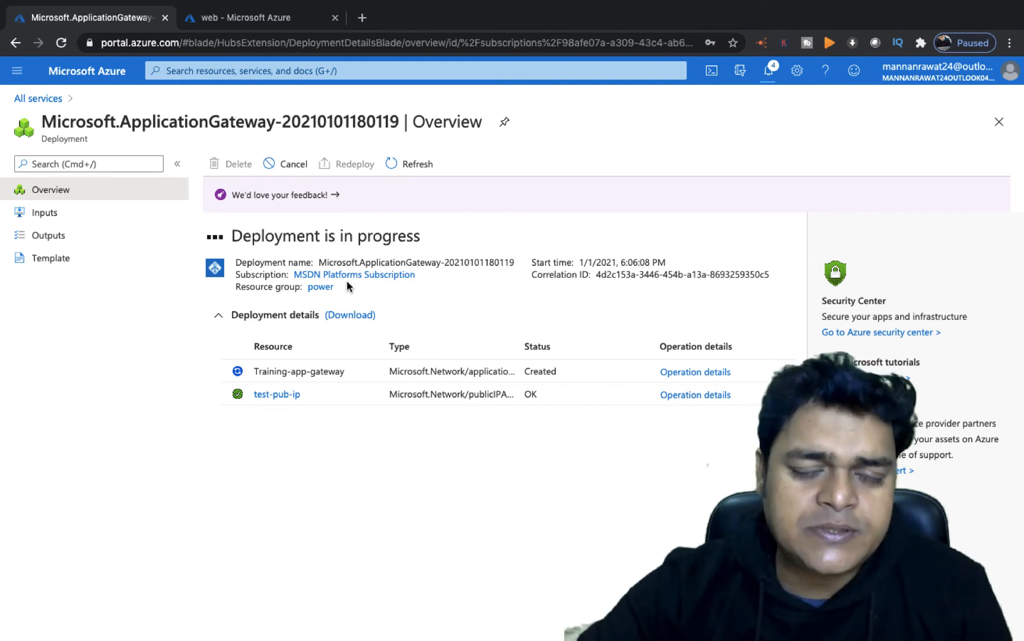
pyautogui.hotkey('ctrl', 'Left')
pyautogui.hotkey('ctrl', 'Left')
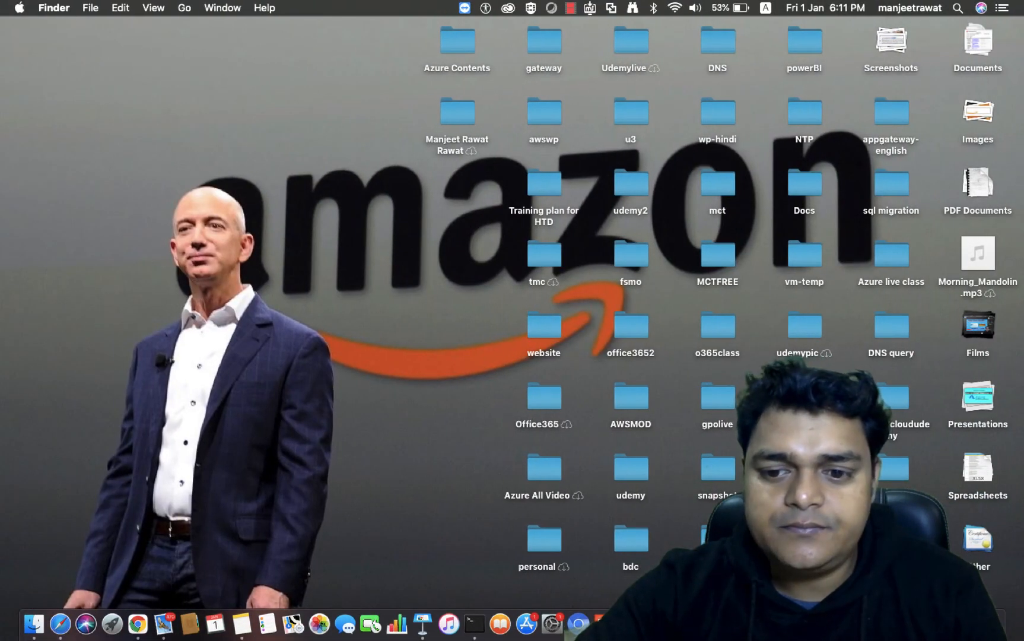
pyautogui.rightClick(870, 624)
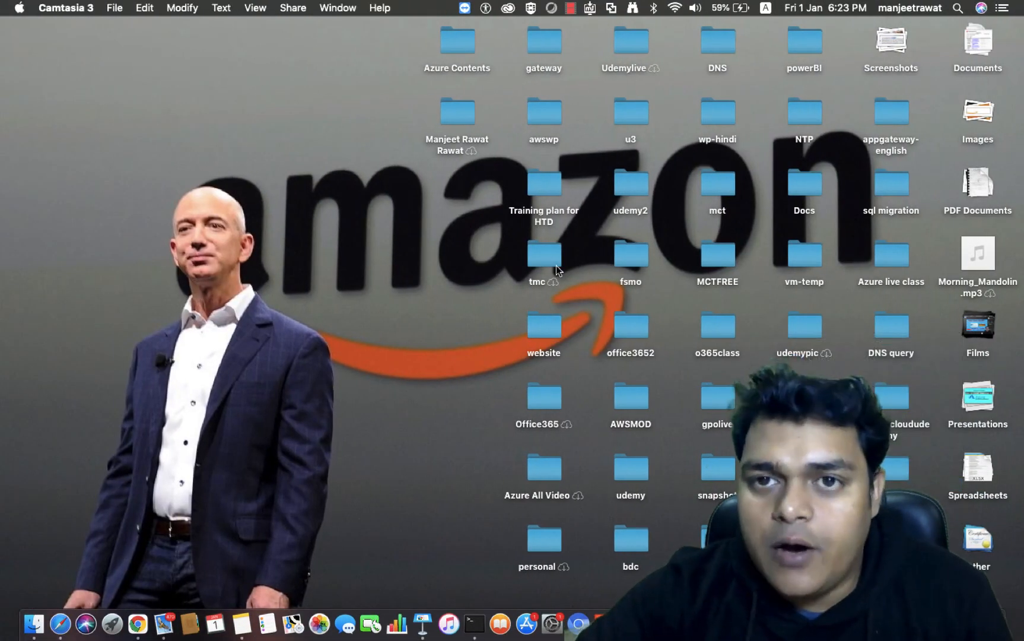
pyautogui.hotkey('ctrl', 'Right')
pyautogui.hotkey('ctrl', 'Right')
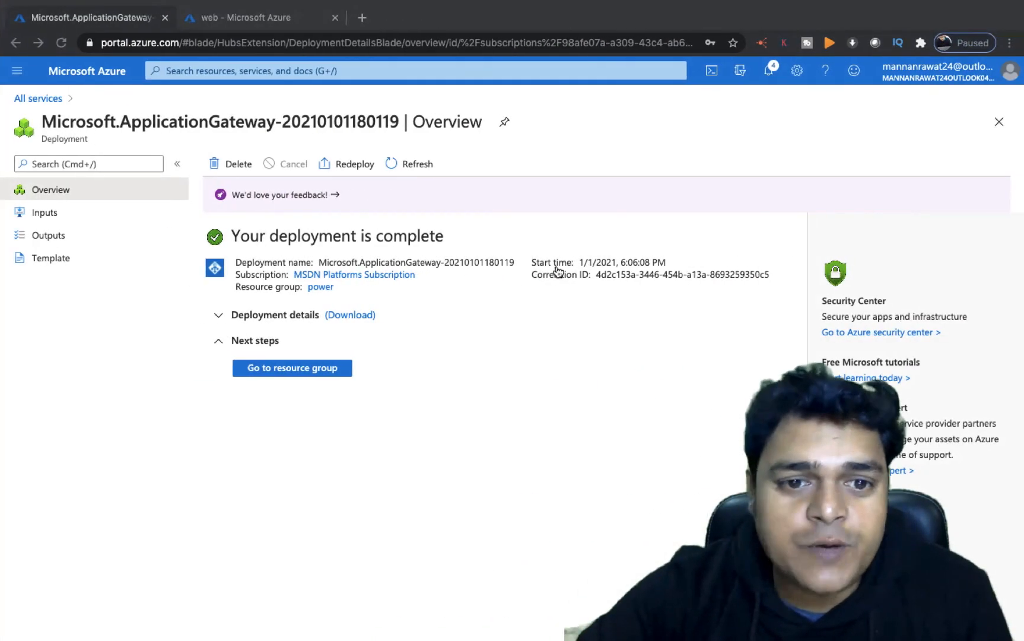
# - Open the resource group, open Training-app-gateway, refresh its overview, and copy the frontend public IP address
pyautogui.click(295, 366)
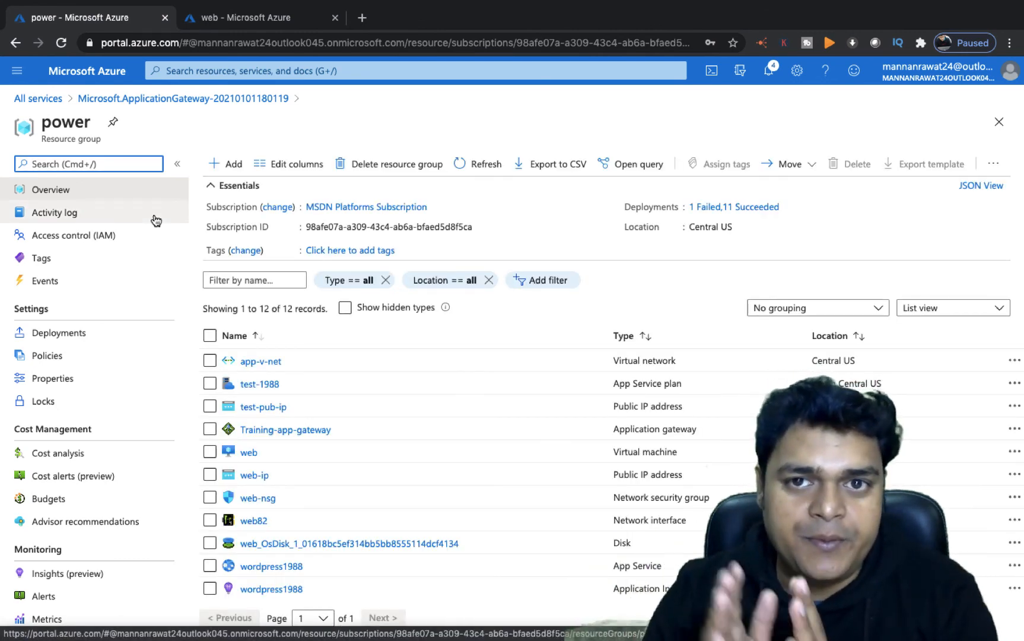
pyautogui.click(303, 430)
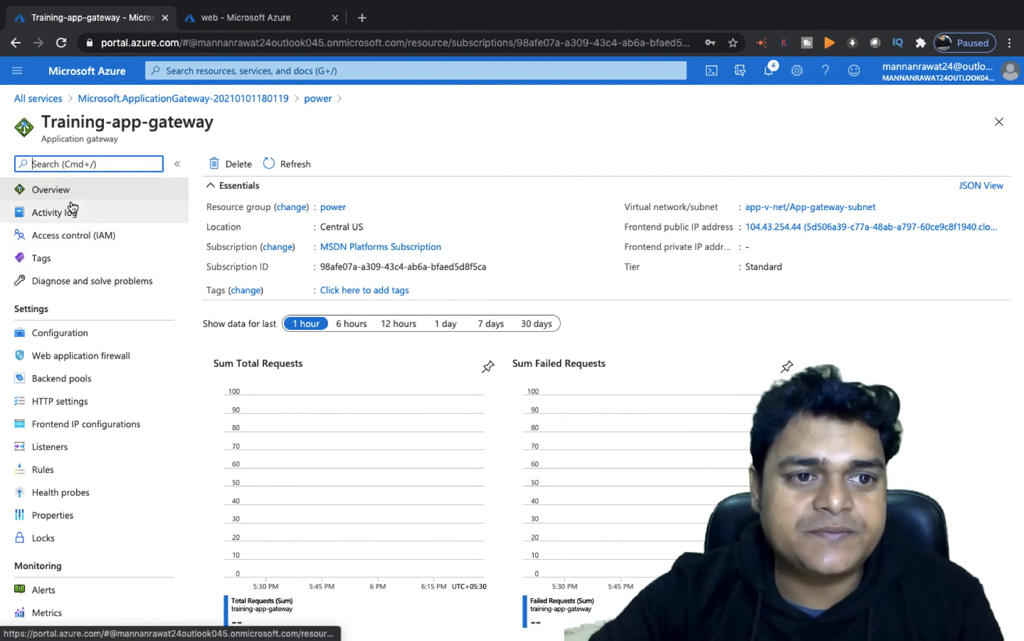
pyautogui.click(293, 166)
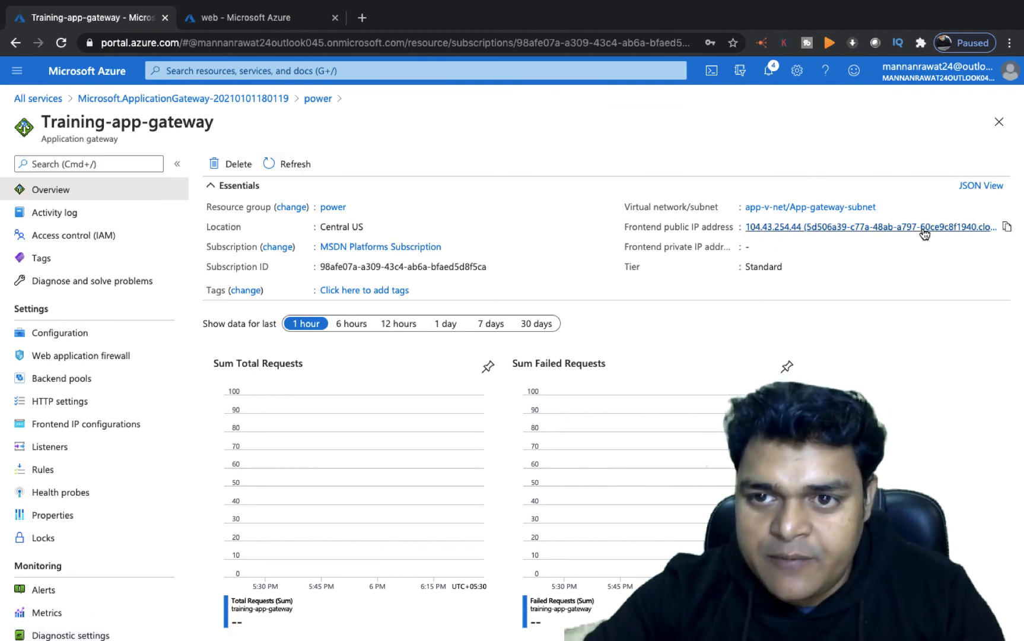
pyautogui.click(1006, 226)
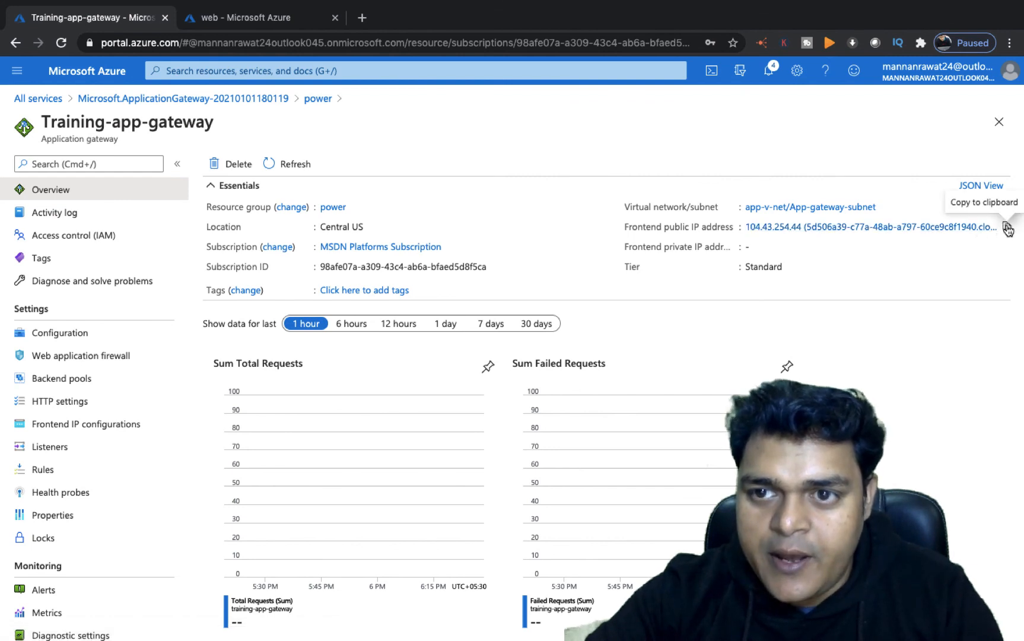
# - Open a new browser tab and browse to the gateway's frontend IP 104.43.254.44
pyautogui.click(363, 18)
pyautogui.hotkey('ctrl', 'v')
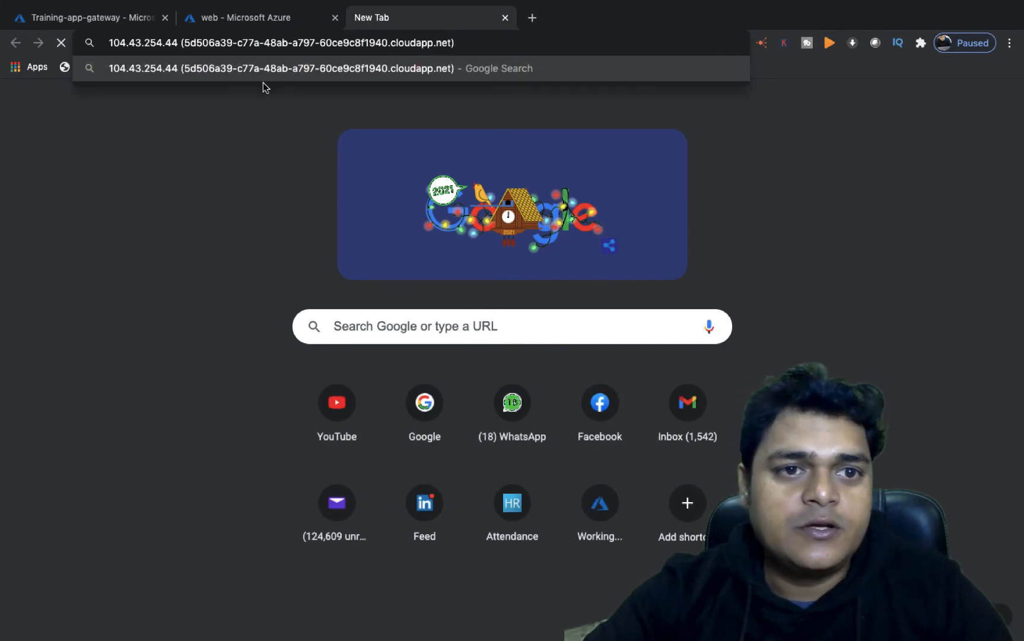
pyautogui.moveTo(454, 43); pyautogui.dragTo(181, 44)
pyautogui.press('BackSpace')
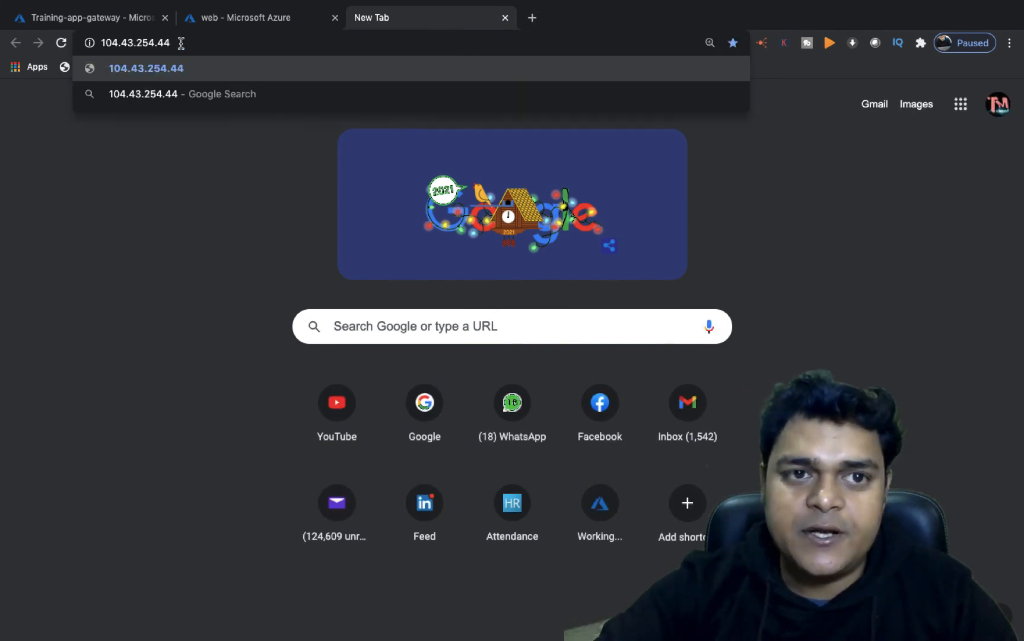
pyautogui.press('Return')
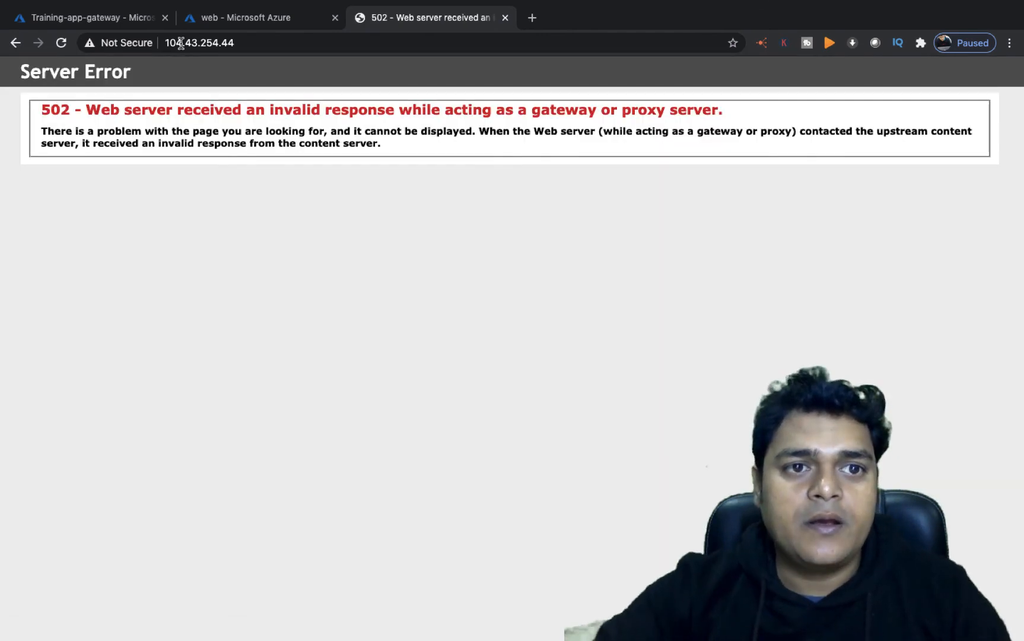
# - Reload the gateway's address until the customized test web page loads
pyautogui.click(61, 43)
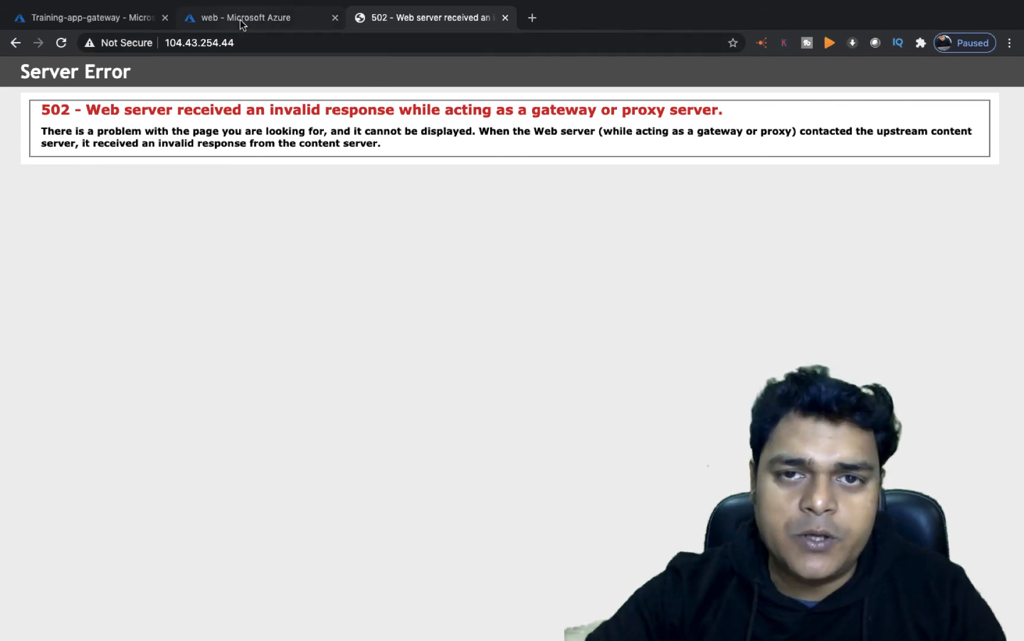
pyautogui.click(396, 41)
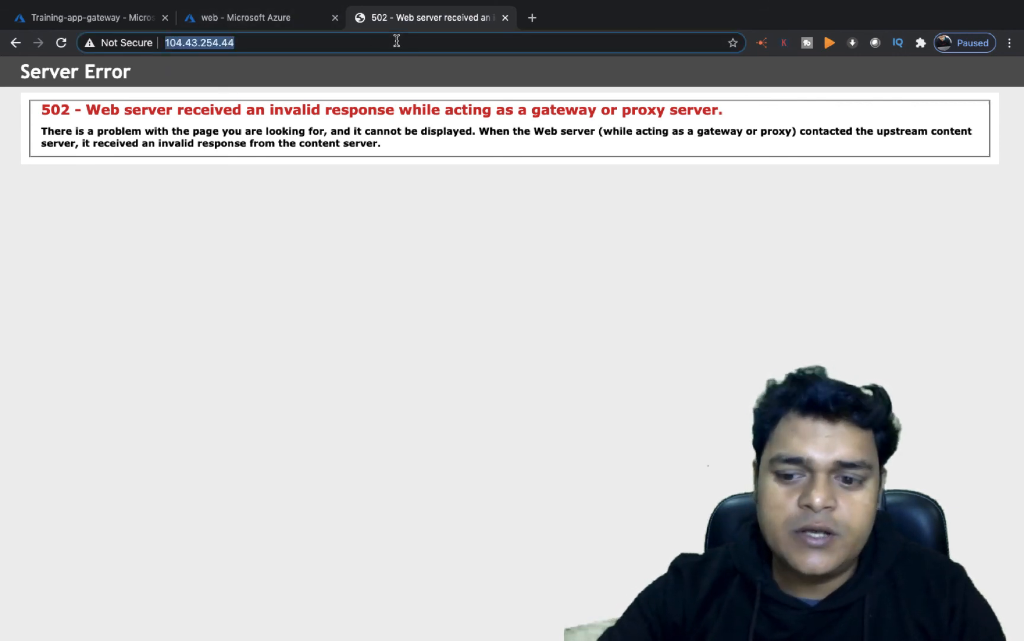
pyautogui.press('Return')
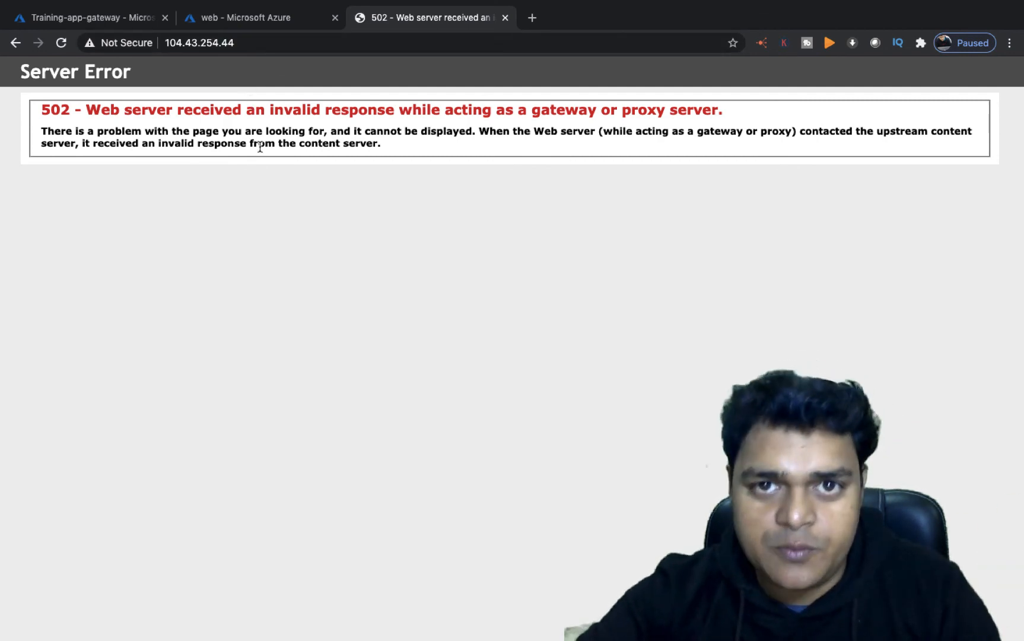
pyautogui.hotkey('ctrl', 'Left')
pyautogui.hotkey('ctrl', 'Left')
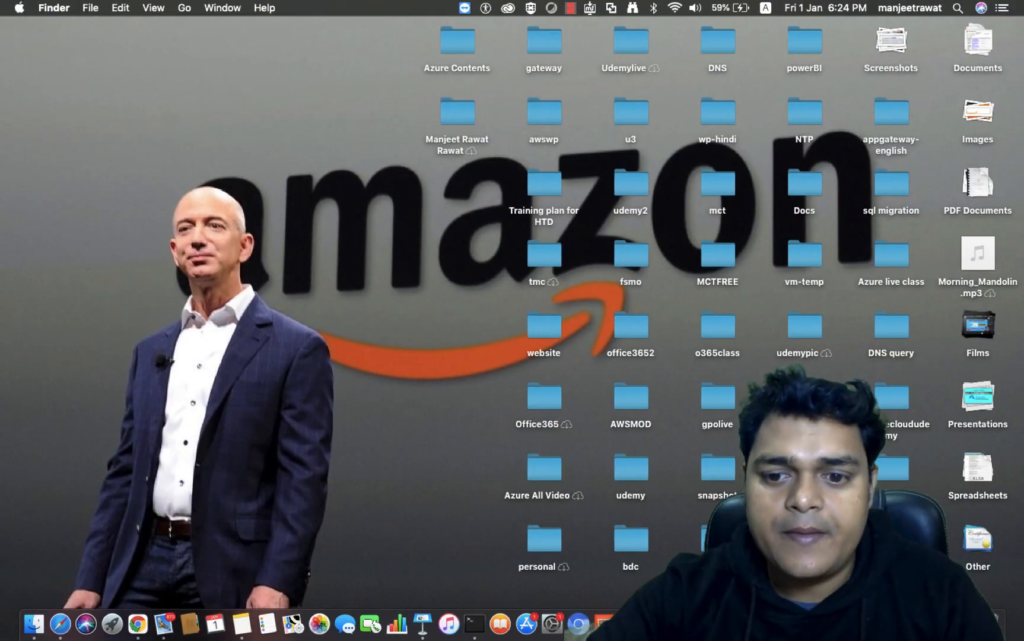
pyautogui.rightClick(870, 624)
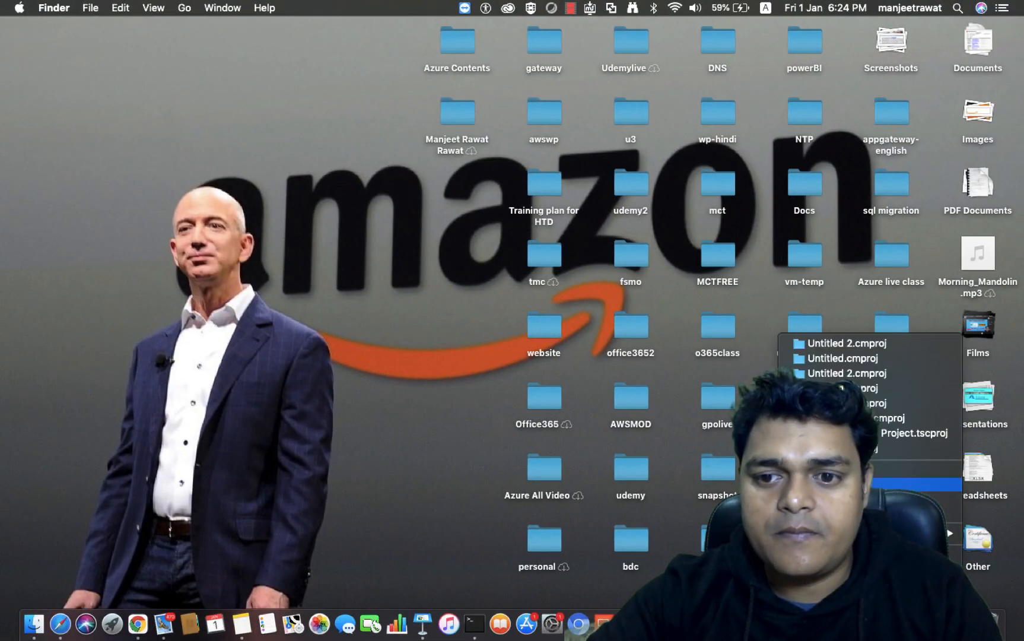
pyautogui.hotkey('ctrl', 'Right')
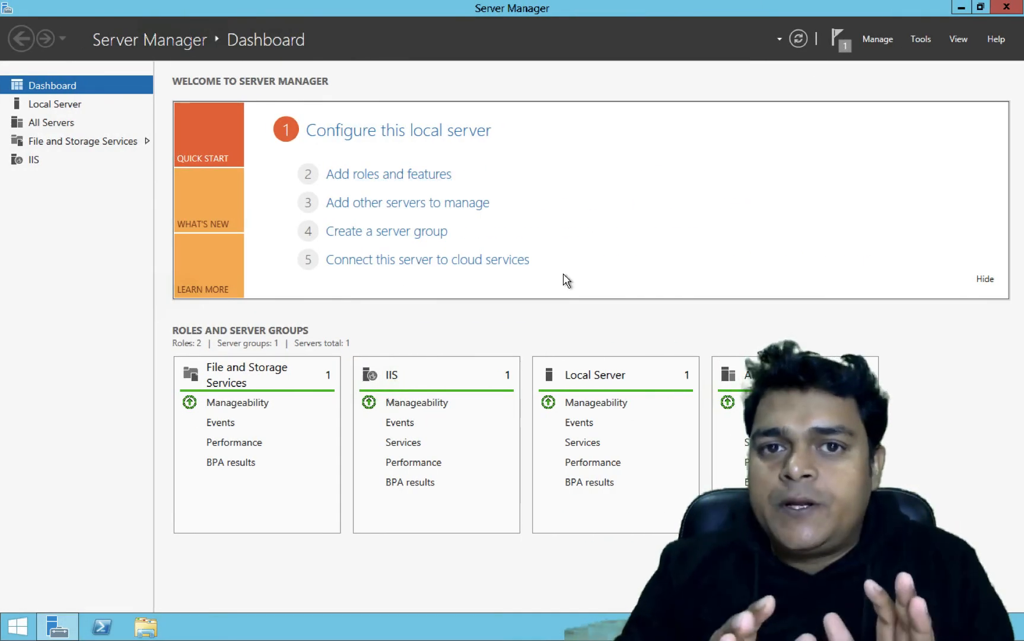
pyautogui.hotkey('ctrl', 'Right')
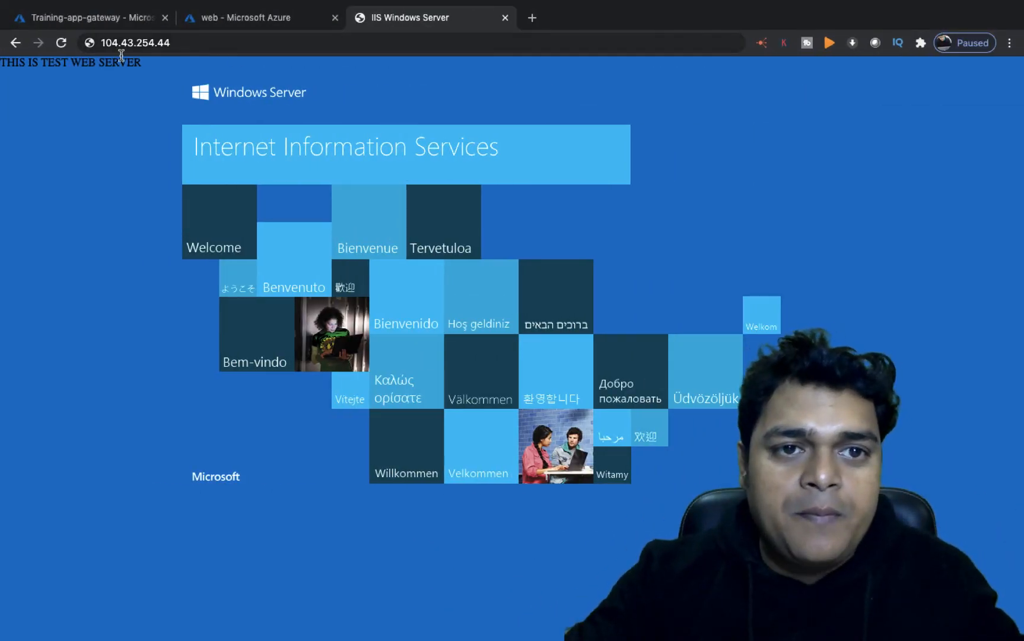
pyautogui.click(130, 26)
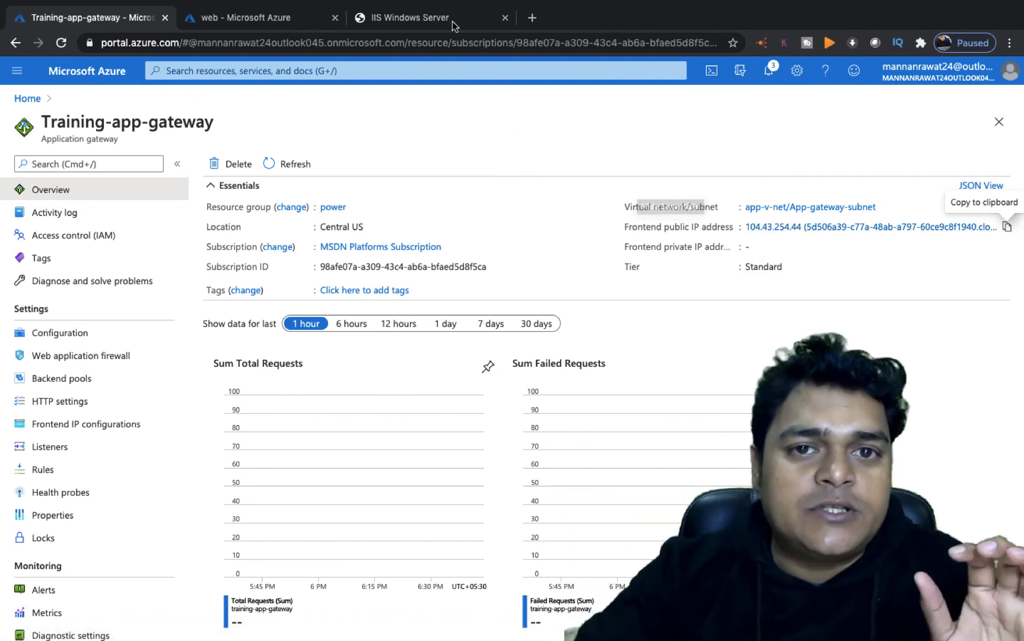
pyautogui.click(419, 17)
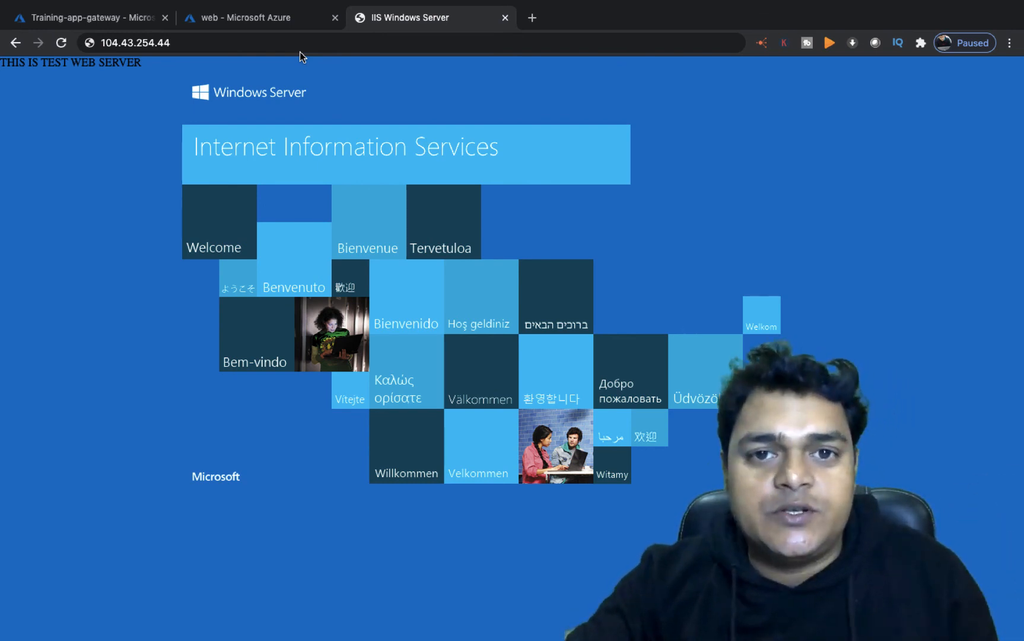
pyautogui.hotkey('ctrl', 'Left')
pyautogui.hotkey('ctrl', 'Left')
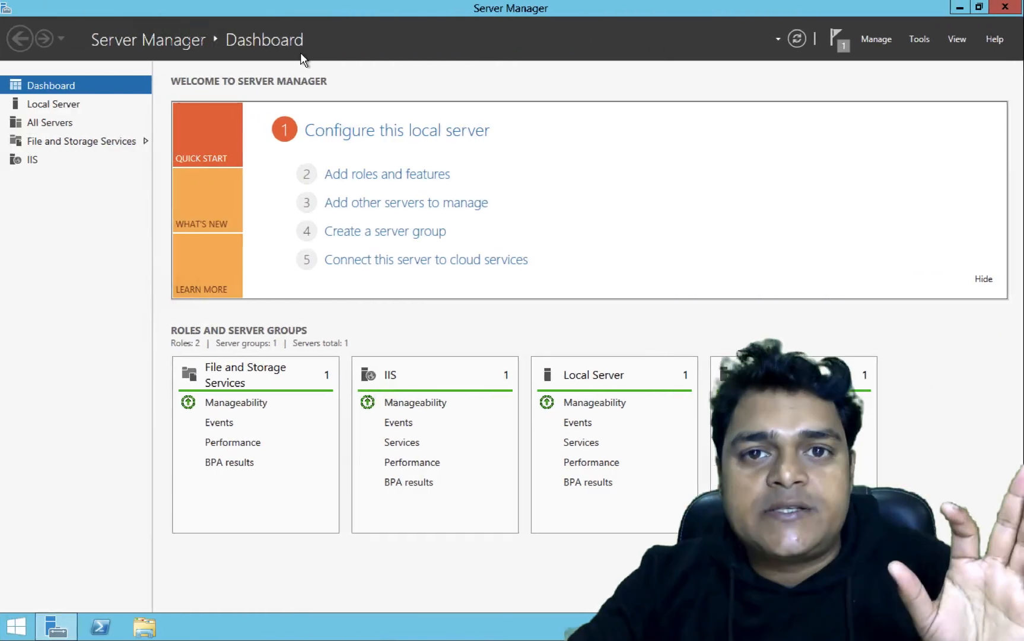